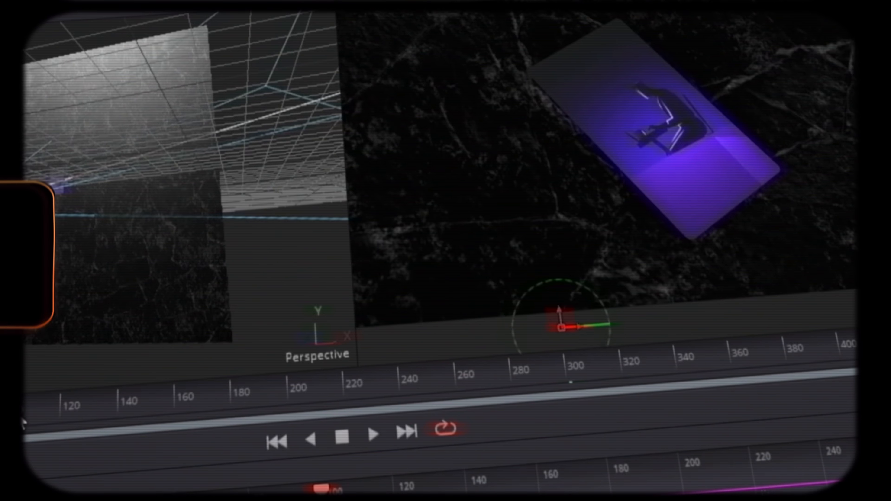
{"action": "left_click_drag", "start_coordinate": [23, 423], "coordinate": [712, 423]}
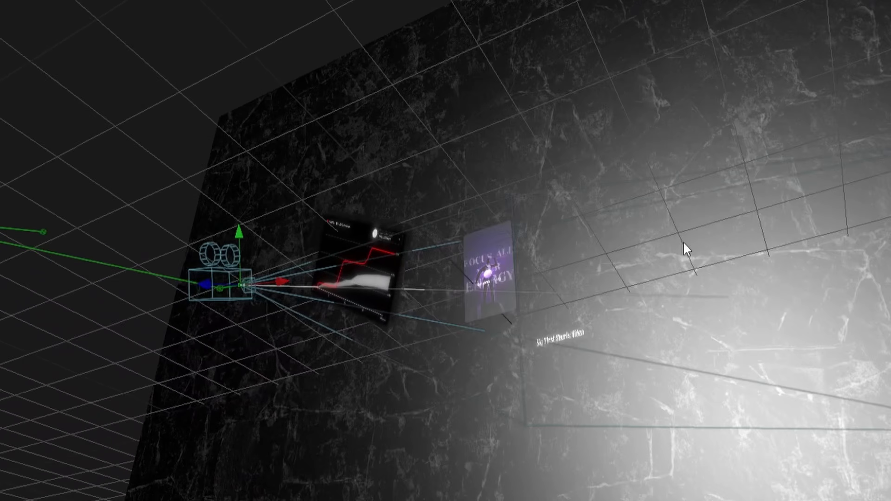
{"action": "left_click_drag", "start_coordinate": [683, 242], "coordinate": [802, 335]}
{"action": "scroll", "coordinate": [509, 339], "scroll_direction": "up", "scroll_amount": 5}
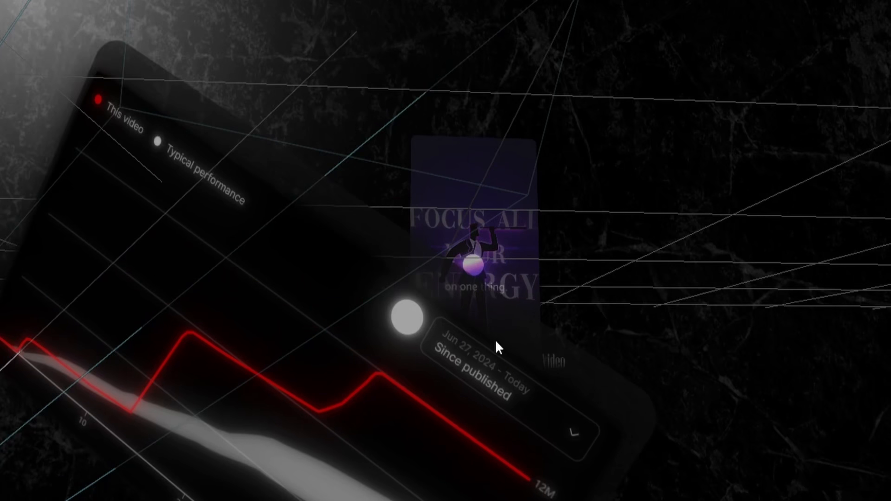
{"action": "left_click_drag", "start_coordinate": [495, 340], "coordinate": [312, 185]}
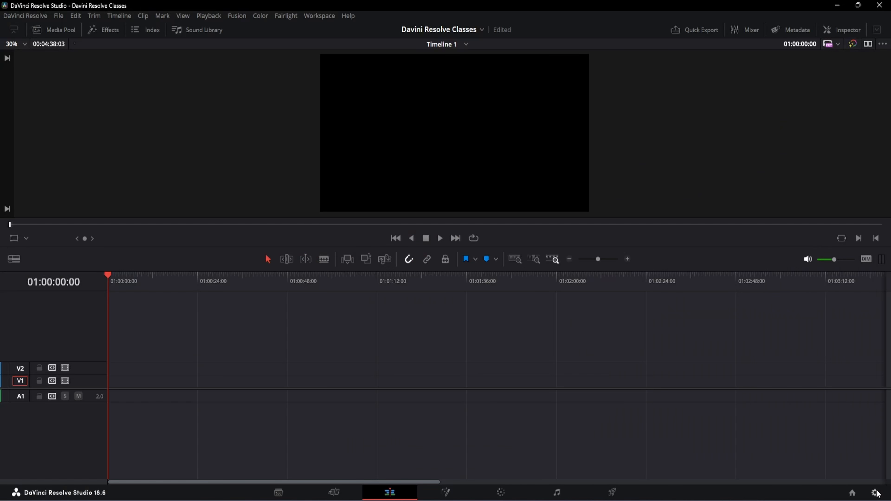
Review the timeline resolution and frame rate in the project settings without changing them.
{"action": "left_click", "coordinate": [875, 493]}
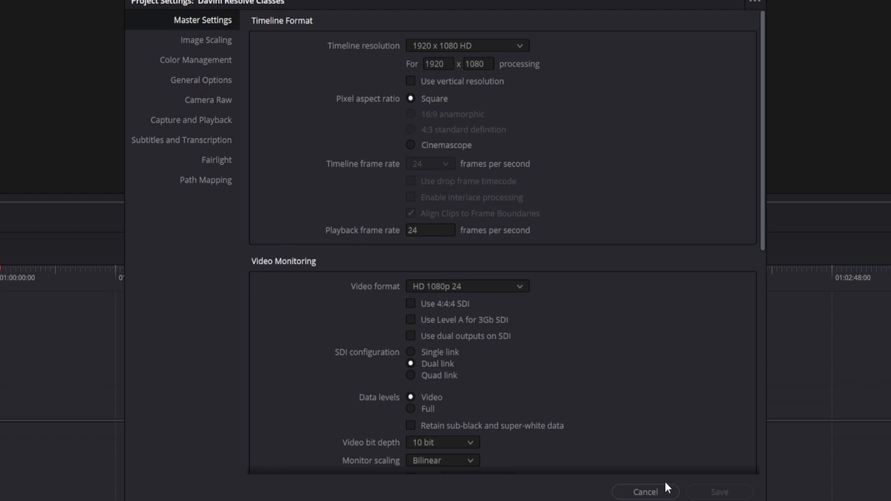
{"action": "left_click", "coordinate": [666, 489]}
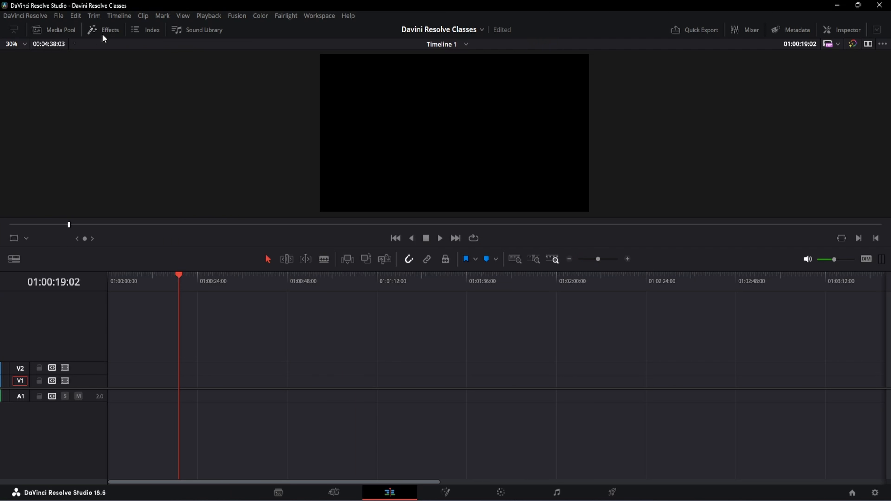
Add a Fusion Composition at the start of video track V1 and extend its end to 01:00:19:02.
{"action": "left_click", "coordinate": [104, 31]}
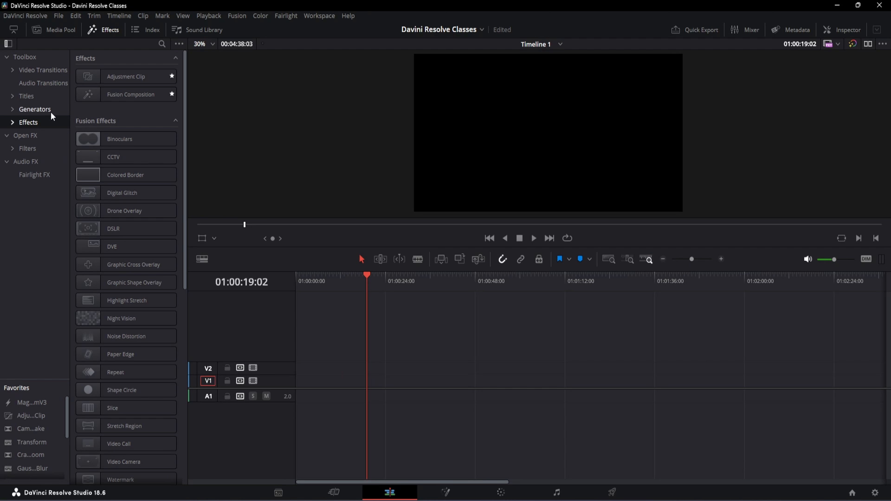
{"action": "left_click_drag", "start_coordinate": [113, 94], "coordinate": [298, 384]}
{"action": "scroll", "coordinate": [376, 382], "scroll_direction": "up", "scroll_amount": 5}
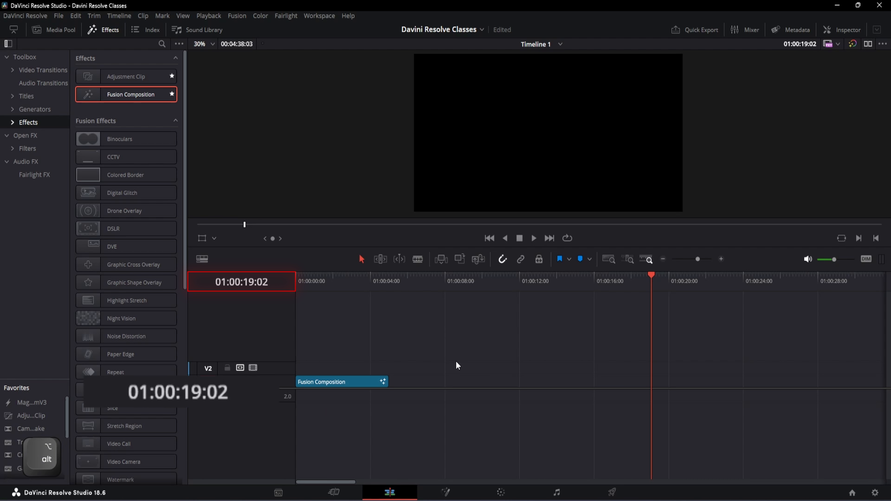
{"action": "left_click_drag", "start_coordinate": [387, 382], "coordinate": [649, 382]}
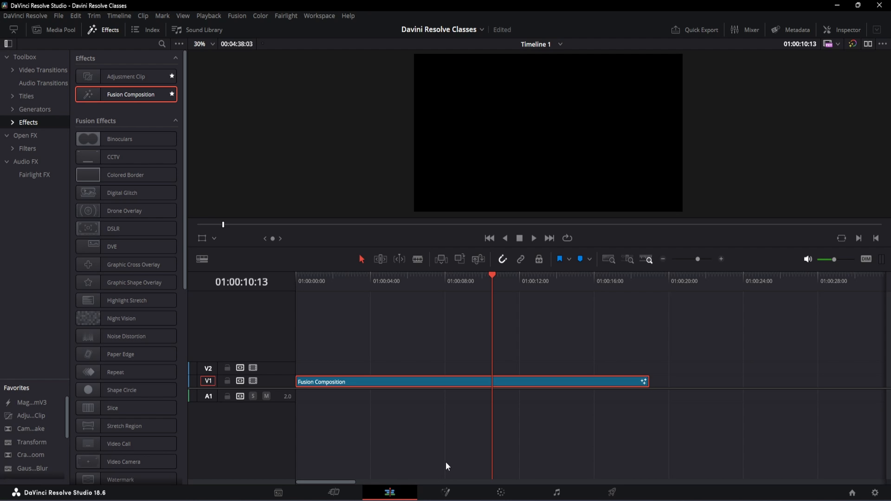
Open the composition on the Fusion page and add a Renderer 3D node.
{"action": "left_click", "coordinate": [445, 492]}
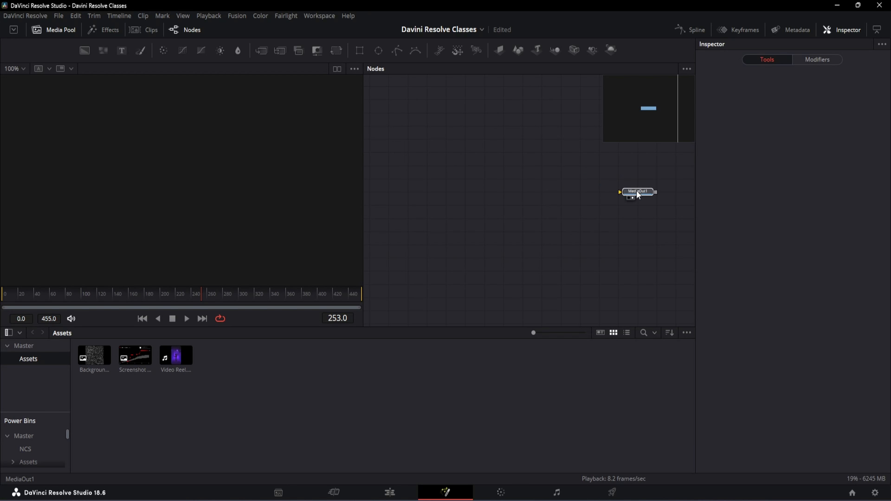
{"action": "left_click", "coordinate": [638, 194]}
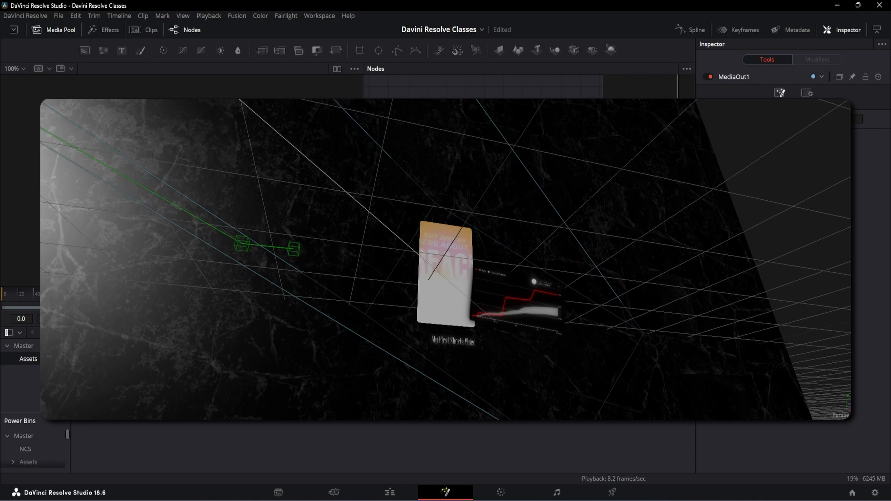
{"action": "key", "text": "ctrl+space"}
{"action": "type", "text": "col"}
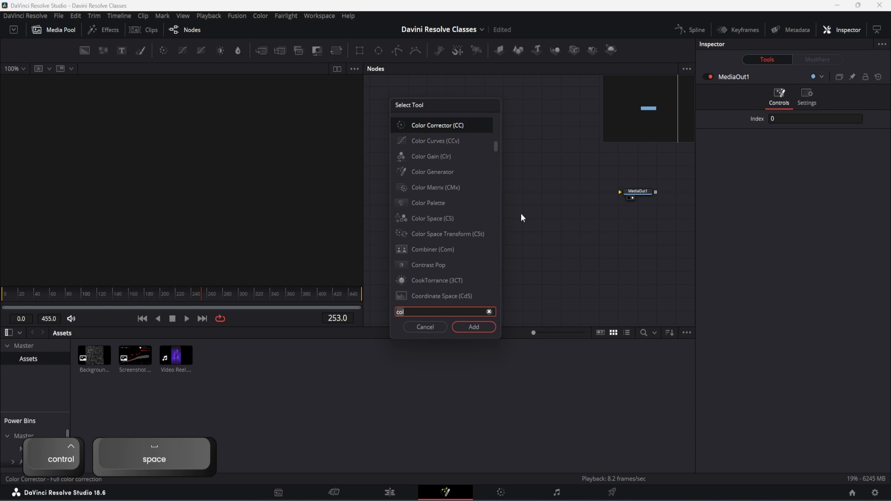
{"action": "key", "text": "BackSpace"}
{"action": "key", "text": "BackSpace"}
{"action": "key", "text": "BackSpace"}
{"action": "type", "text": "ren"}
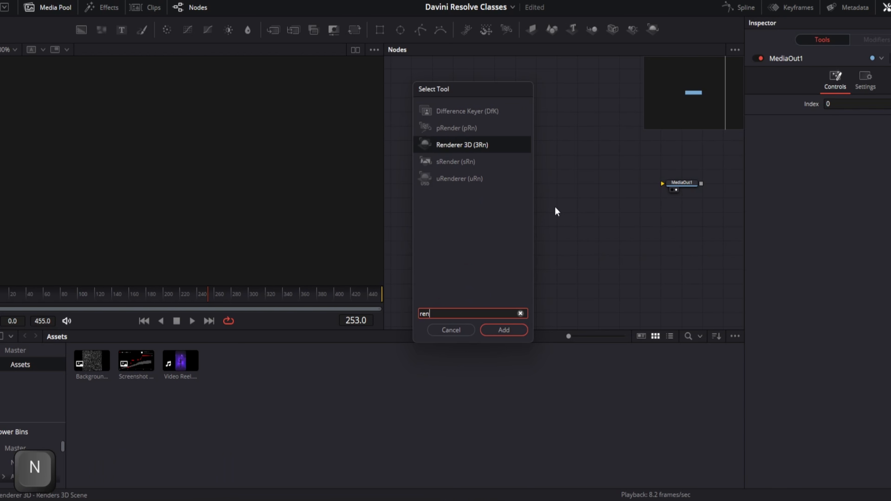
{"action": "type", "text": "de"}
{"action": "left_click", "coordinate": [512, 329]}
Add a Merge 3D node and a Camera 3D node to the composition.
{"action": "type", "text": "me"}
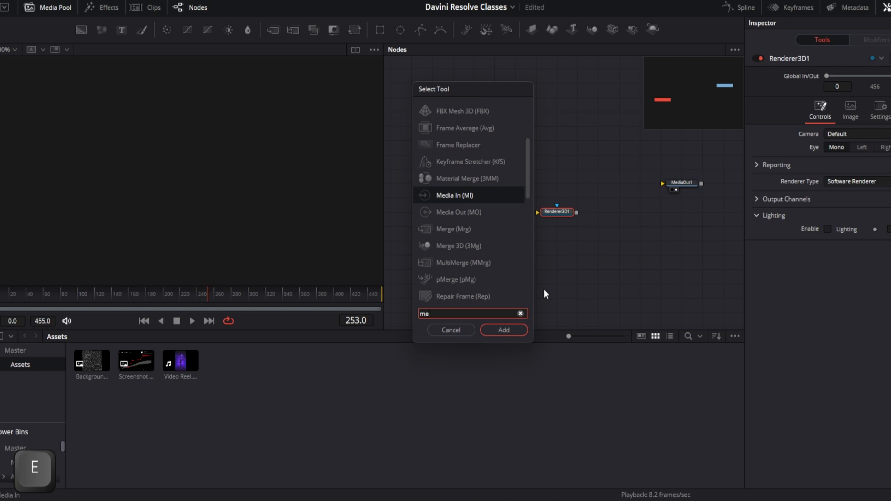
{"action": "type", "text": "rge"}
{"action": "left_click", "coordinate": [498, 148]}
{"action": "type", "text": "camer"}
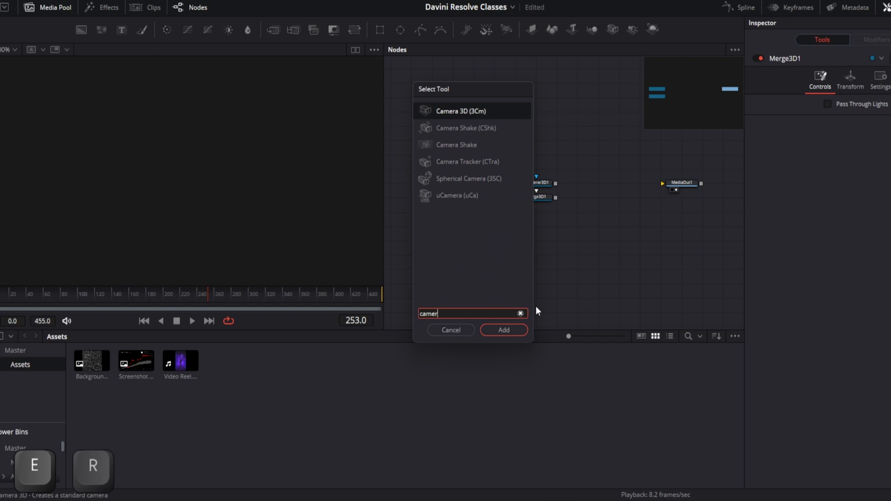
{"action": "key", "text": "Return"}
Add an Image Plane 3D node and align it beneath the Camera 3D node.
{"action": "key", "text": "shift+space"}
{"action": "type", "text": "image"}
{"action": "left_click", "coordinate": [513, 329]}
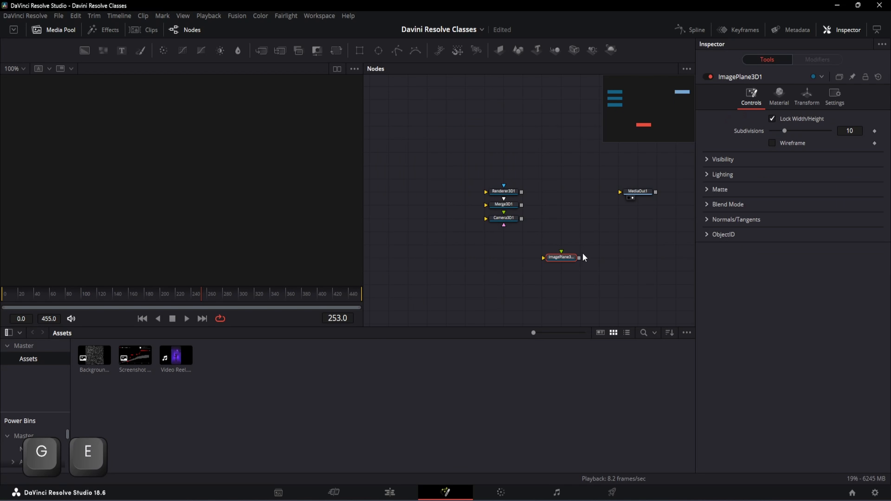
{"action": "left_click_drag", "start_coordinate": [570, 264], "coordinate": [531, 251]}
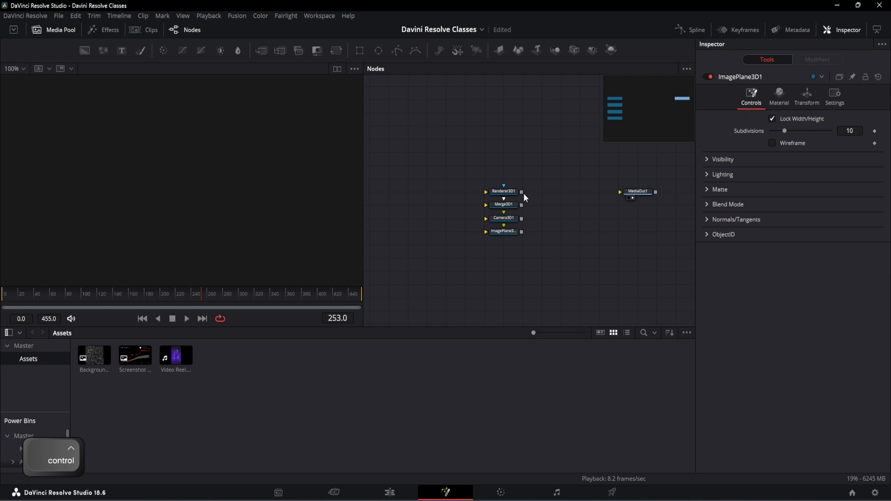
Connect the image plane and camera to Merge3D1, and route the merge through Renderer3D1 into MediaOut1.
{"action": "scroll", "coordinate": [530, 211], "scroll_direction": "up", "scroll_amount": 5}
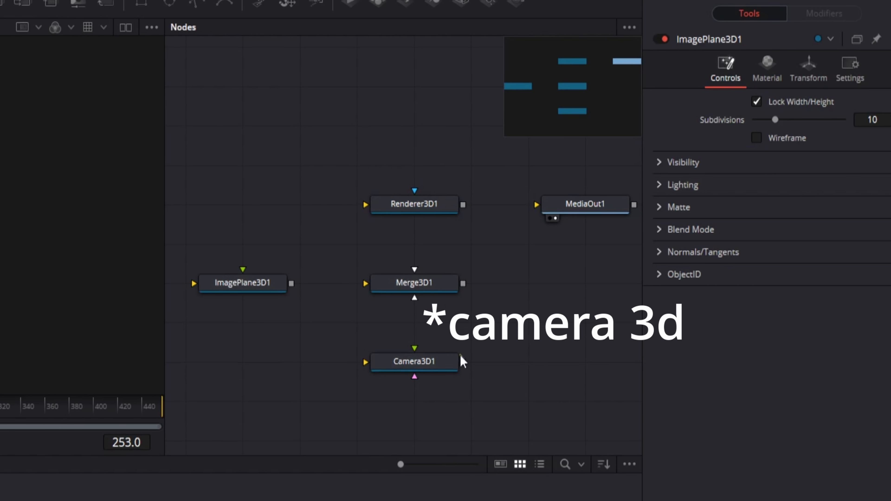
{"action": "left_click_drag", "start_coordinate": [461, 360], "coordinate": [391, 306]}
{"action": "left_click_drag", "start_coordinate": [259, 291], "coordinate": [561, 216]}
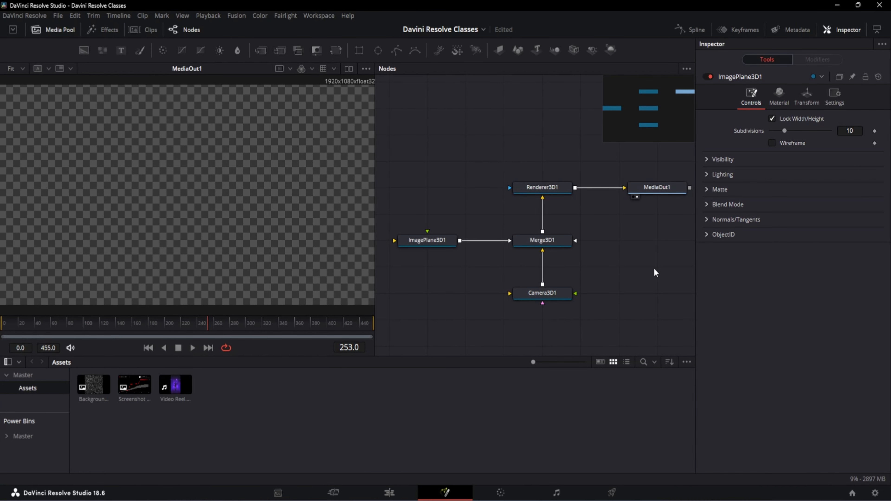
{"action": "left_click_drag", "start_coordinate": [526, 302], "coordinate": [182, 205]}
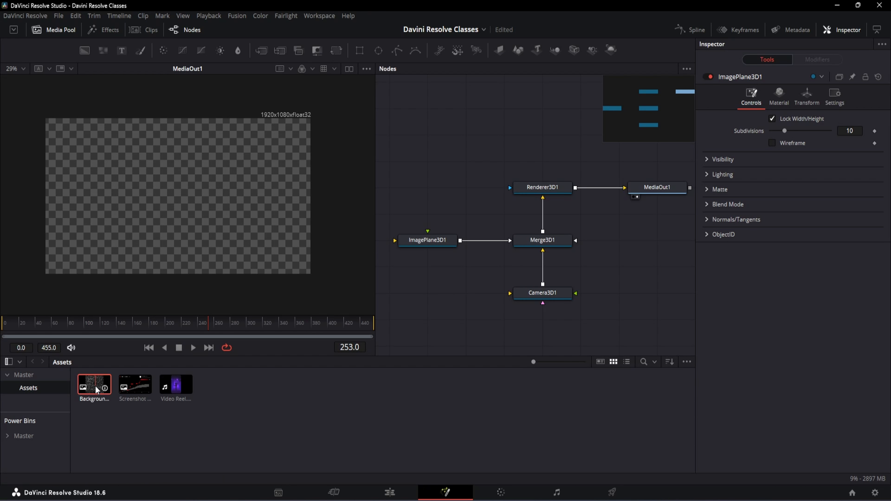
Bring the Background .jpg image into the node graph and connect it to ImagePlane3D1.
{"action": "left_click_drag", "start_coordinate": [97, 390], "coordinate": [403, 284]}
{"action": "left_click_drag", "start_coordinate": [509, 320], "coordinate": [445, 272]}
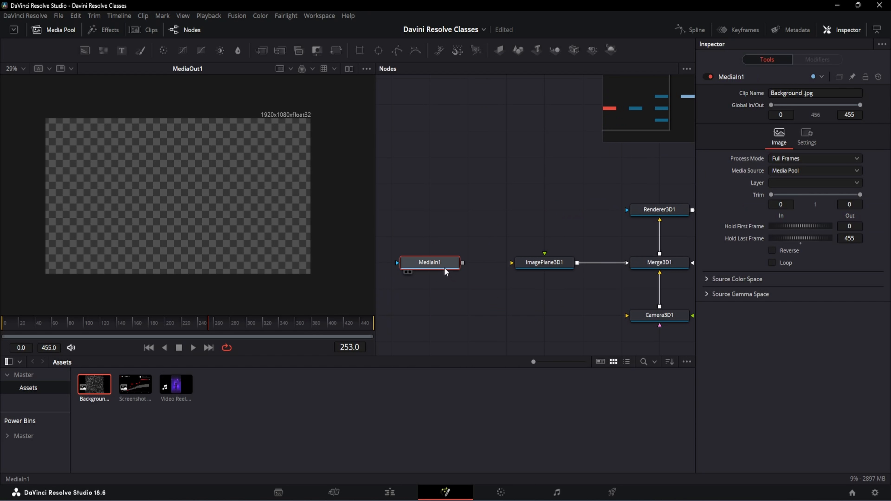
{"action": "left_click_drag", "start_coordinate": [534, 264], "coordinate": [536, 264]}
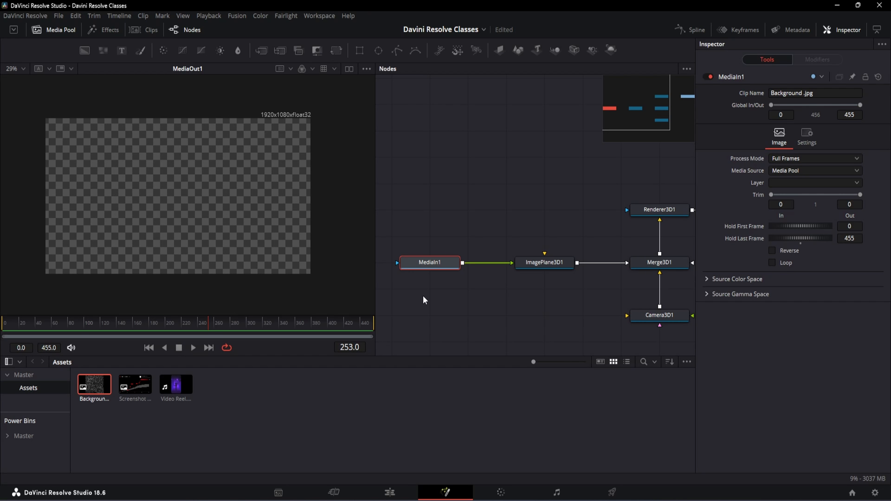
Preview the merged 3D scene and set Camera3D1's Z translation to 2.45.
{"action": "left_click_drag", "start_coordinate": [678, 269], "coordinate": [189, 209]}
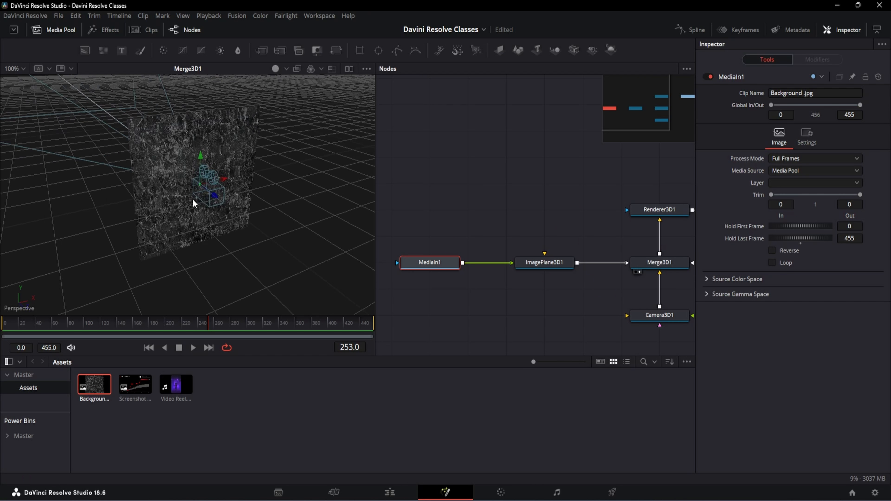
{"action": "scroll", "coordinate": [192, 186], "scroll_direction": "up", "scroll_amount": 6}
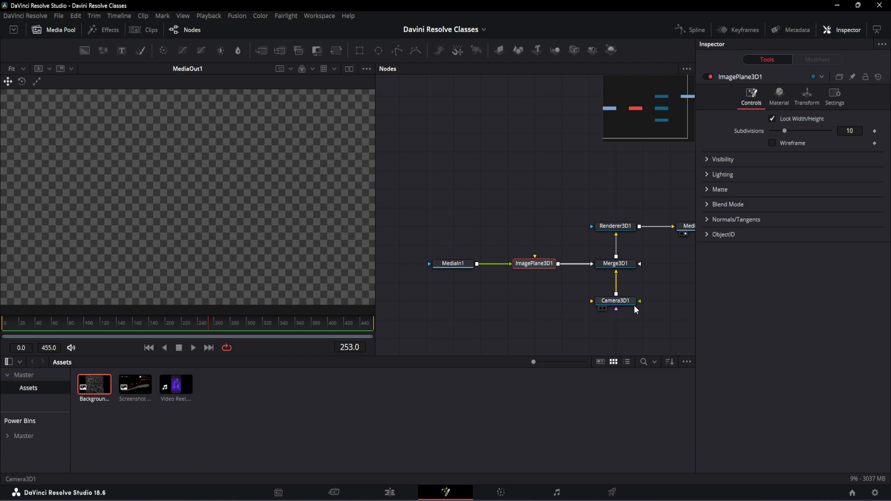
{"action": "left_click", "coordinate": [631, 305]}
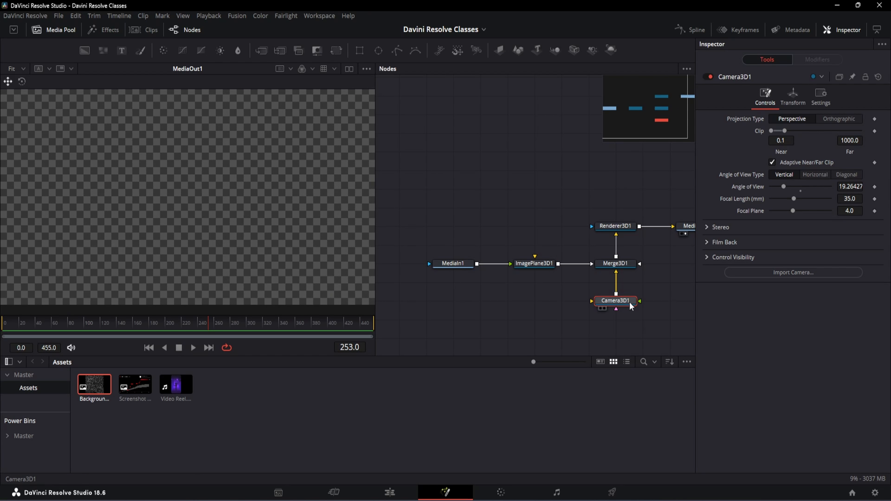
{"action": "left_click", "coordinate": [794, 101]}
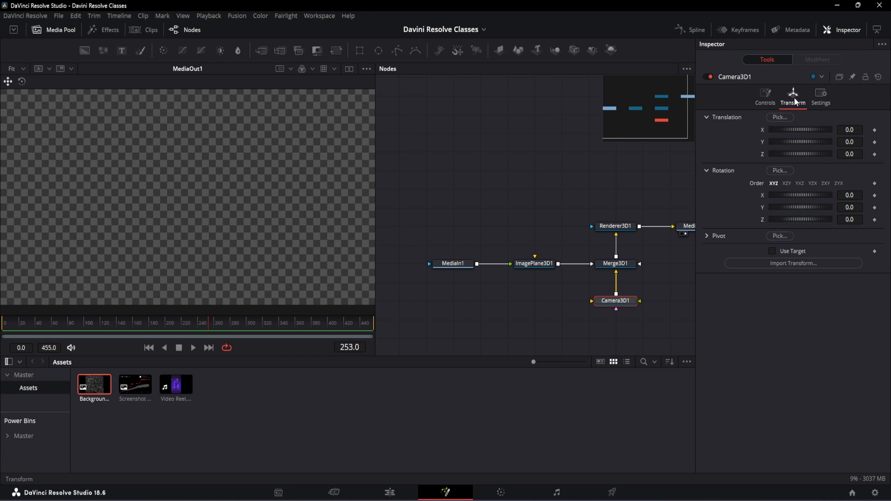
{"action": "left_click_drag", "start_coordinate": [850, 152], "coordinate": [888, 153]}
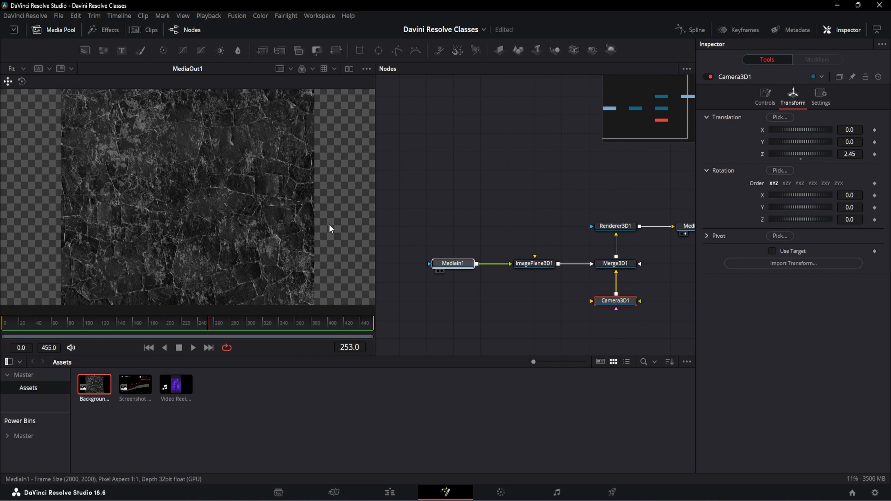
Switch to dual viewers and show MediaIn1 in the first one beside the MediaOut1 output.
{"action": "mouse_move", "coordinate": [452, 264]}
{"action": "left_mouse_down"}
{"action": "mouse_move", "coordinate": [426, 245]}
{"action": "mouse_move", "coordinate": [448, 264]}
{"action": "left_mouse_up"}
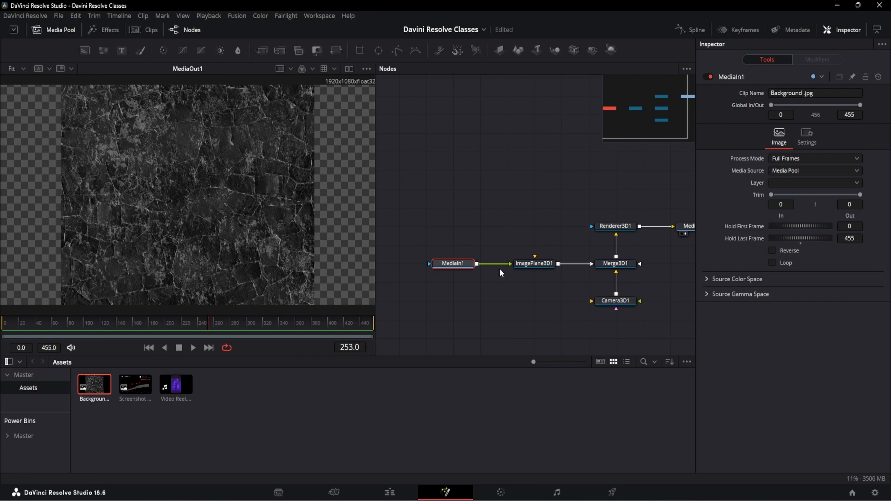
{"action": "left_click", "coordinate": [350, 69]}
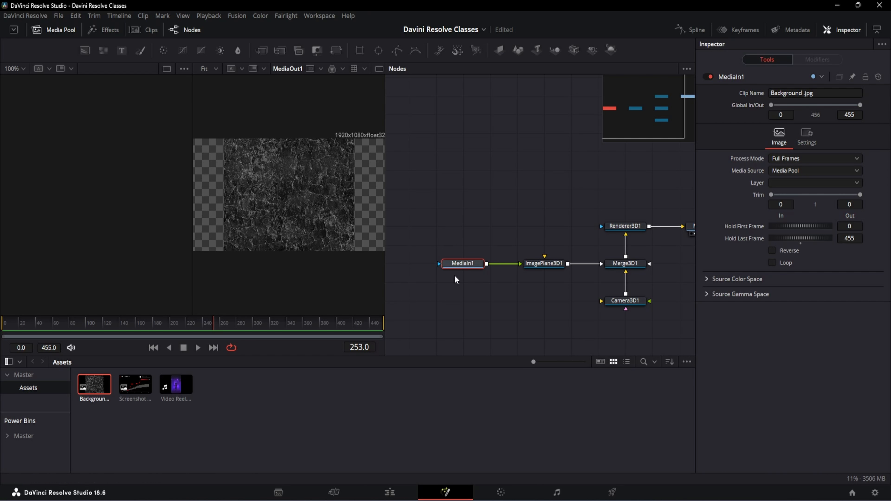
{"action": "left_click_drag", "start_coordinate": [468, 263], "coordinate": [120, 214]}
{"action": "scroll", "coordinate": [445, 275], "scroll_direction": "up", "scroll_amount": 5}
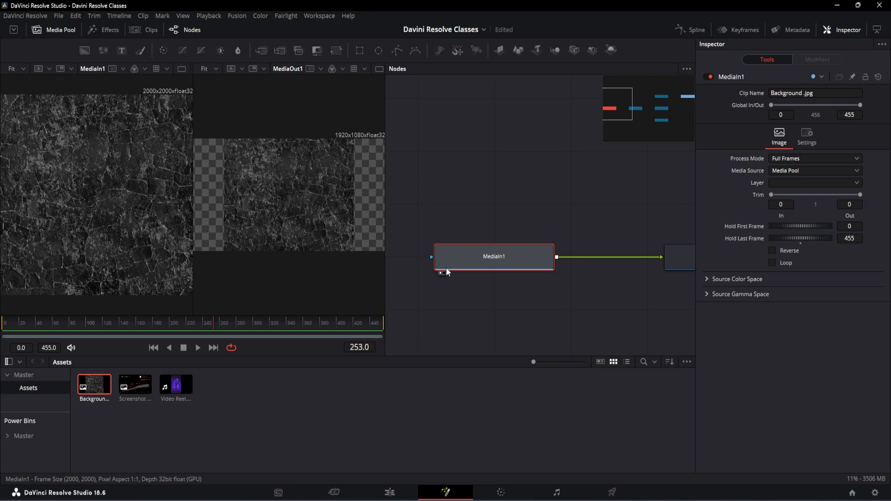
Toggle MediaIn1's display on and off in both viewers.
{"action": "left_click", "coordinate": [443, 273]}
{"action": "left_click", "coordinate": [440, 273]}
{"action": "left_click", "coordinate": [443, 273]}
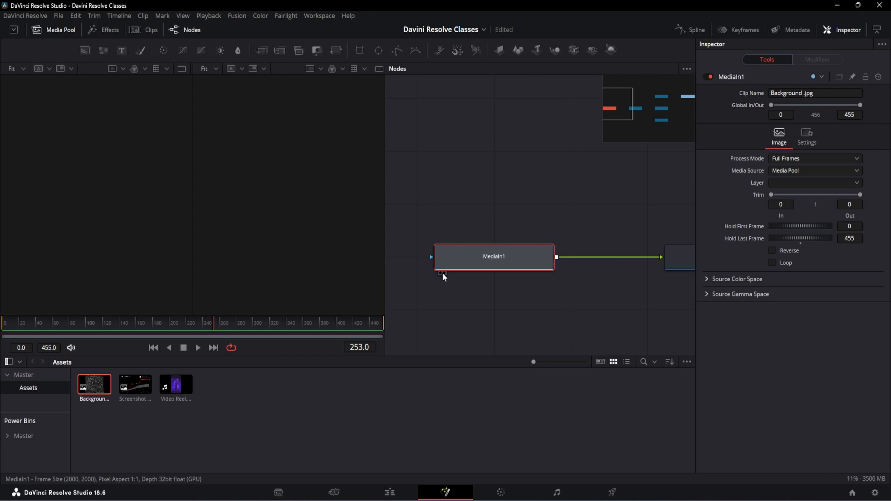
{"action": "left_click", "coordinate": [440, 273]}
{"action": "left_click", "coordinate": [443, 273]}
{"action": "left_click", "coordinate": [441, 273]}
{"action": "left_click", "coordinate": [444, 273]}
{"action": "left_click", "coordinate": [440, 274]}
{"action": "left_click", "coordinate": [443, 273]}
{"action": "scroll", "coordinate": [449, 276], "scroll_direction": "down", "scroll_amount": 3}
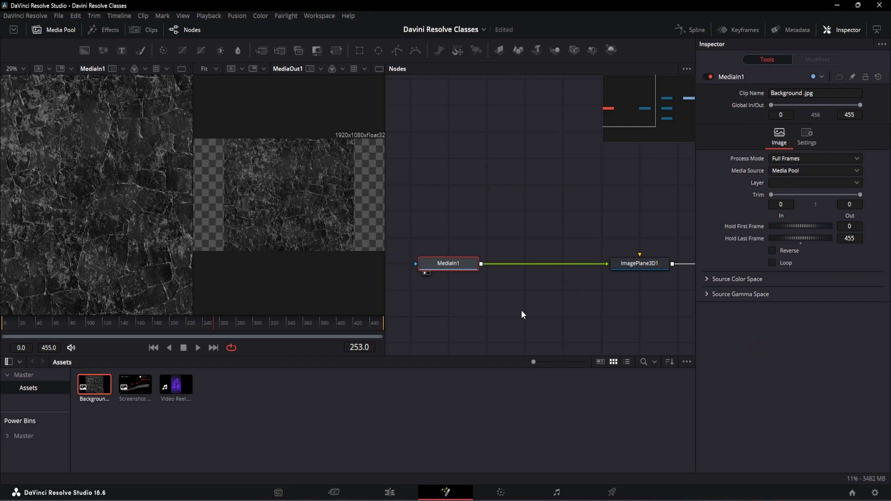
{"action": "scroll", "coordinate": [103, 217], "scroll_direction": "down", "scroll_amount": 2}
{"action": "scroll", "coordinate": [101, 217], "scroll_direction": "up", "scroll_amount": 3}
{"action": "scroll", "coordinate": [101, 216], "scroll_direction": "down", "scroll_amount": 3}
{"action": "scroll", "coordinate": [102, 216], "scroll_direction": "up", "scroll_amount": 4}
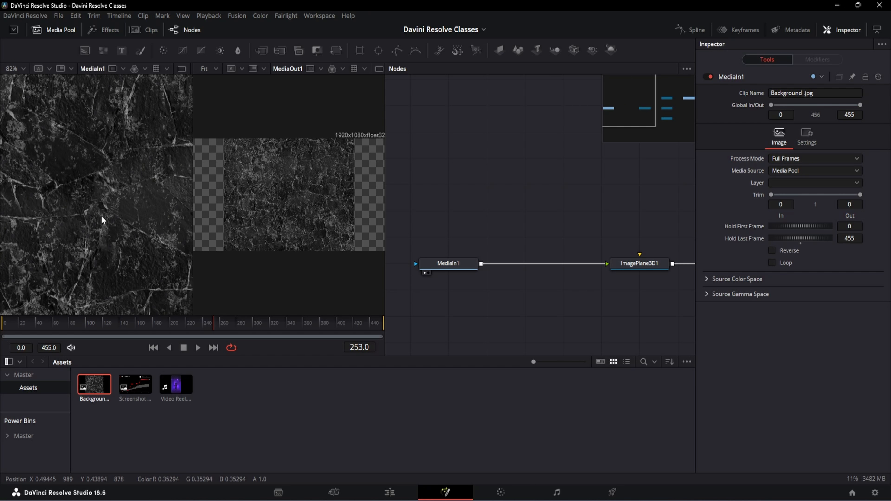
{"action": "scroll", "coordinate": [101, 216], "scroll_direction": "down", "scroll_amount": 1}
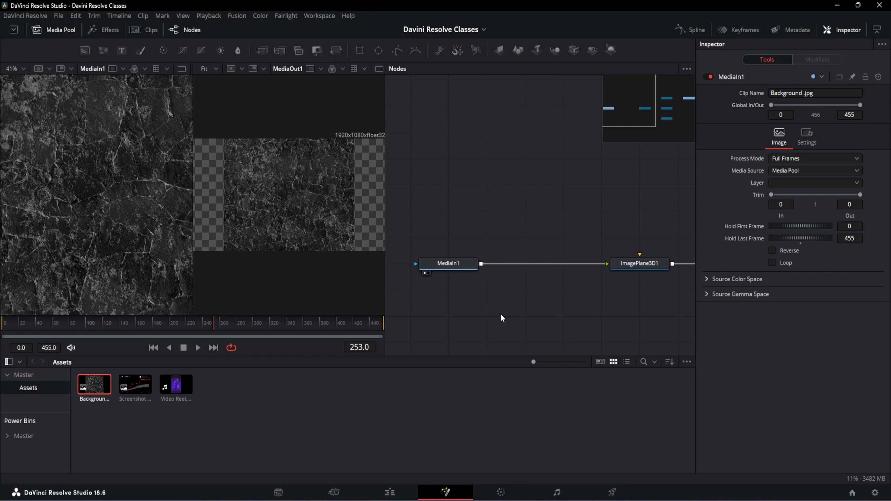
Insert a Color Corrector node between MediaIn1 and ImagePlane3D1.
{"action": "left_click", "coordinate": [447, 267]}
{"action": "key", "text": "shift+space"}
{"action": "type", "text": "col"}
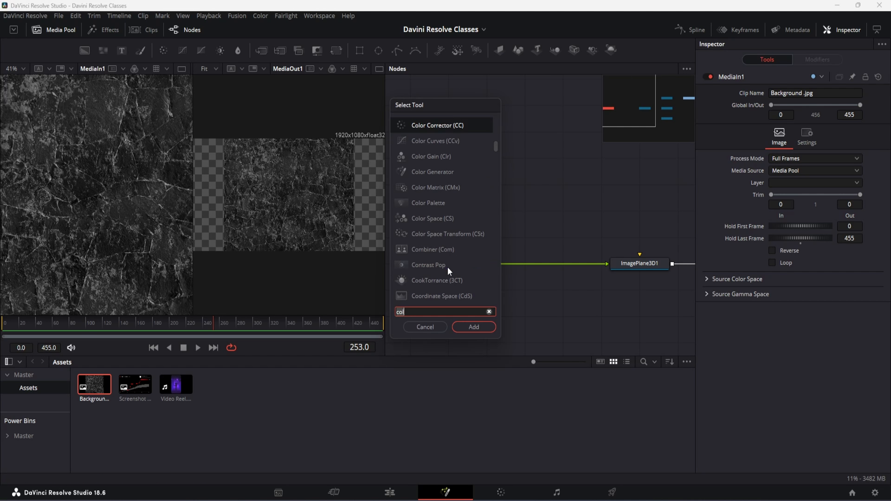
{"action": "left_click", "coordinate": [473, 326]}
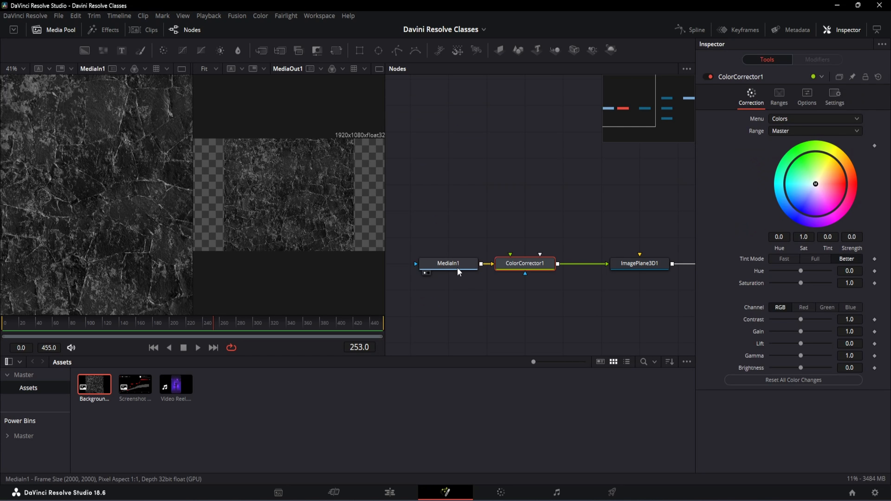
Position the ColorCorrector1 node between MediaIn1 and ImagePlane3D1 and show its output in the first viewer.
{"action": "left_click", "coordinate": [457, 268]}
{"action": "left_click", "coordinate": [641, 267]}
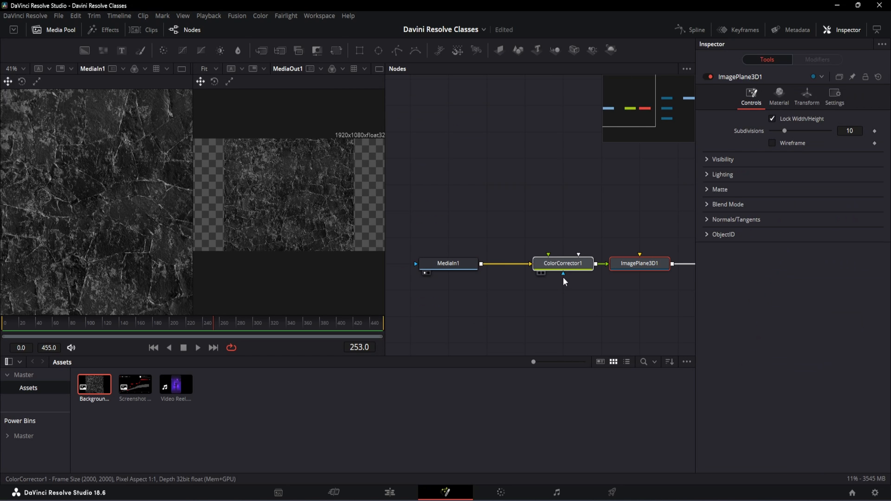
{"action": "left_click", "coordinate": [551, 269]}
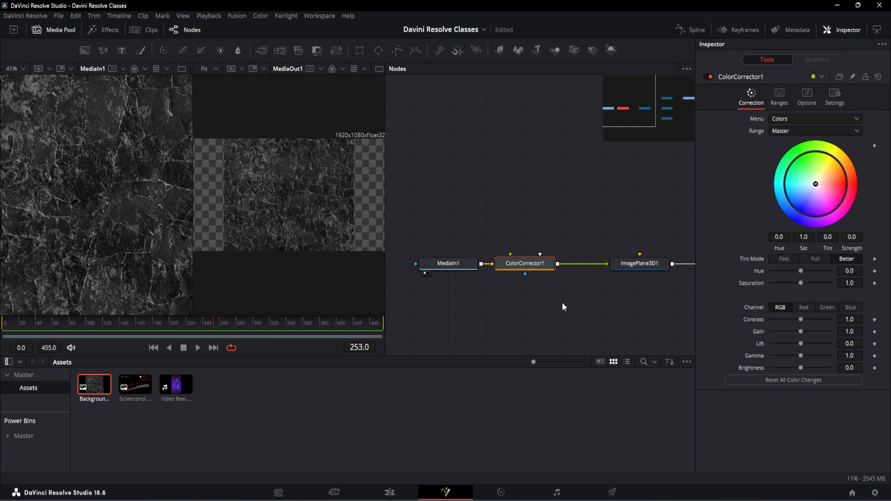
{"action": "key", "text": "1"}
Set ColorCorrector1's contrast to 1.09, gain to 0.29, lift to -0.03 and gamma to 1.02.
{"action": "left_click", "coordinate": [861, 320]}
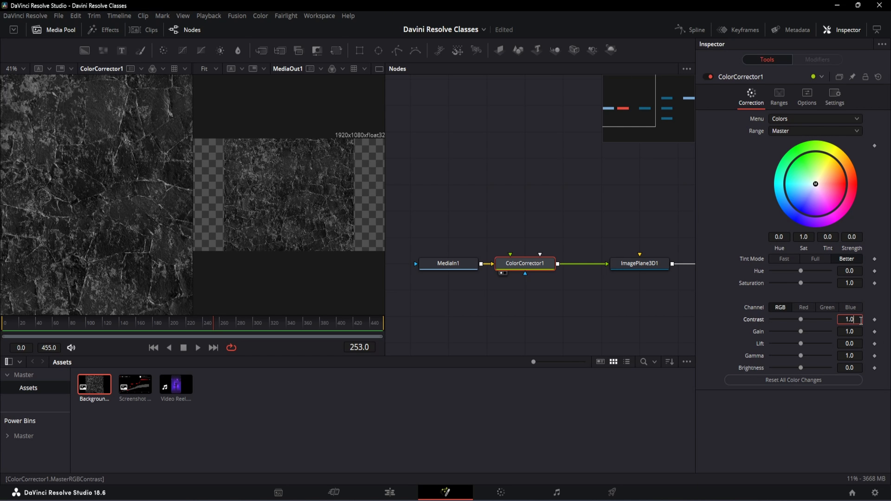
{"action": "type", "text": "9"}
{"action": "left_click", "coordinate": [859, 332]}
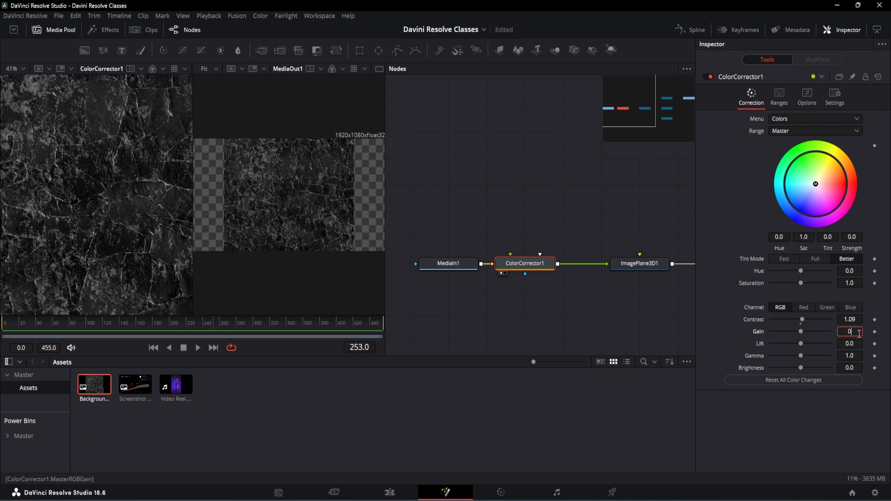
{"action": "type", "text": "0.29"}
{"action": "key", "text": "Return"}
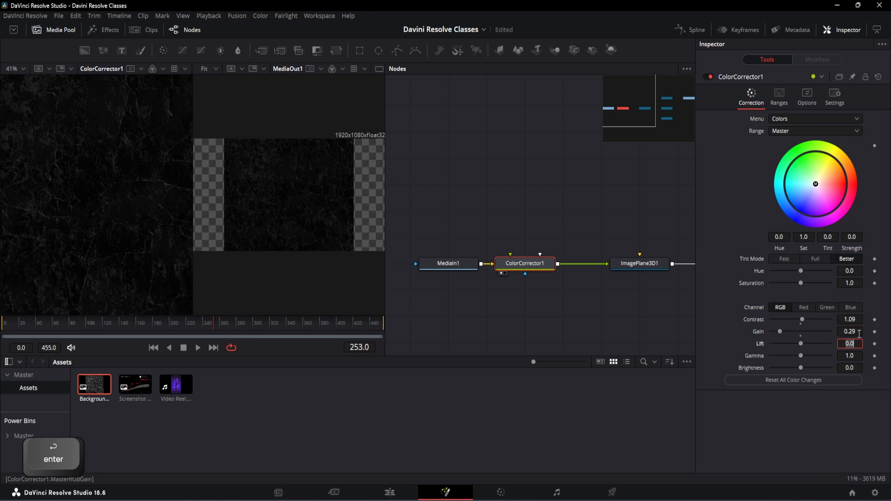
{"action": "type", "text": "-"}
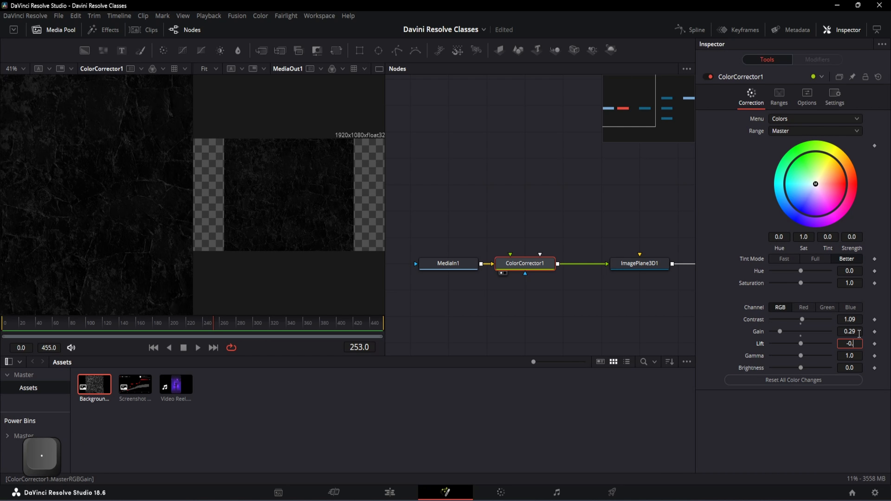
{"action": "key", "text": "Return"}
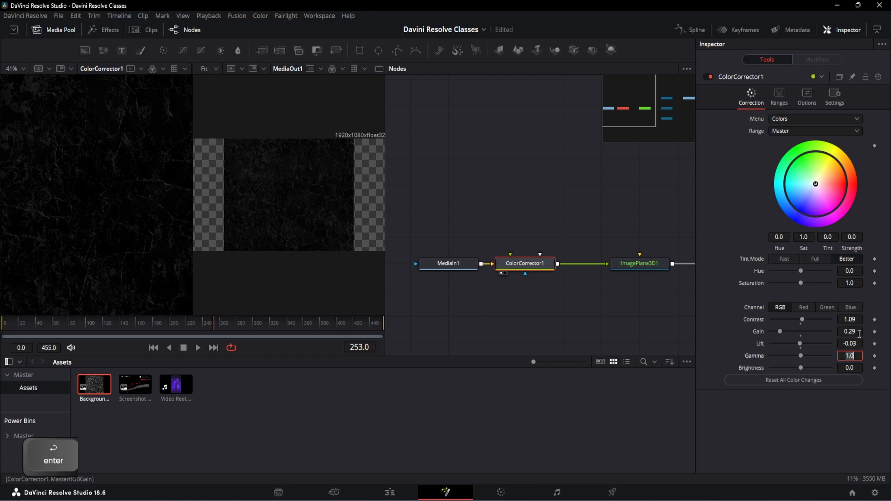
{"action": "type", "text": "1.0"}
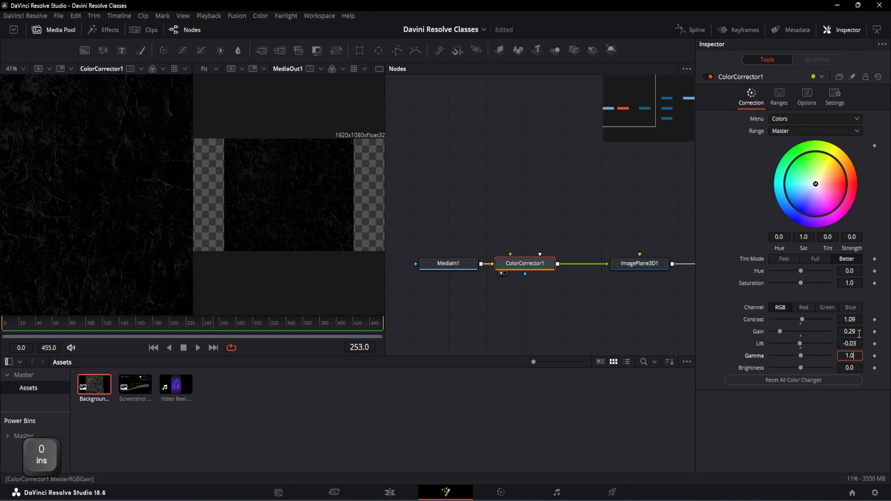
{"action": "key", "text": "Return"}
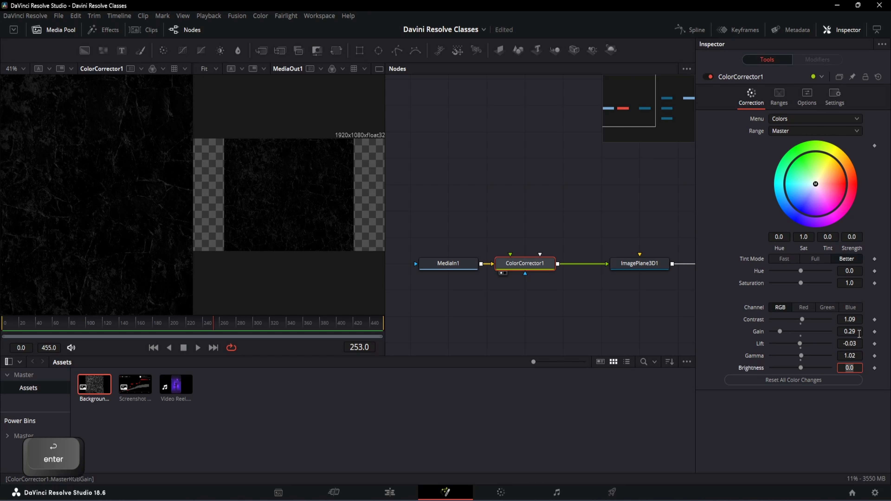
Inspect the darkened texture and insert a Film Grain node between ColorCorrector1 and ImagePlane3D1.
{"action": "left_click", "coordinate": [109, 207]}
{"action": "scroll", "coordinate": [101, 215], "scroll_direction": "down", "scroll_amount": 5}
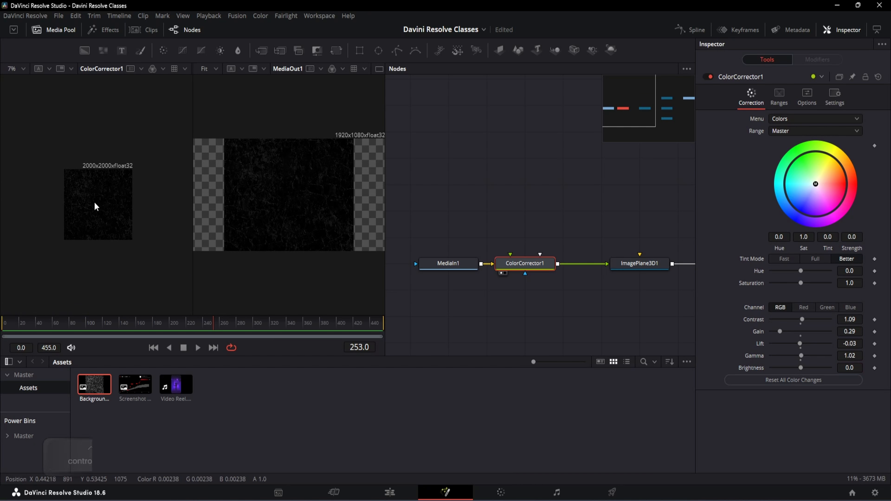
{"action": "scroll", "coordinate": [102, 216], "scroll_direction": "up", "scroll_amount": 5}
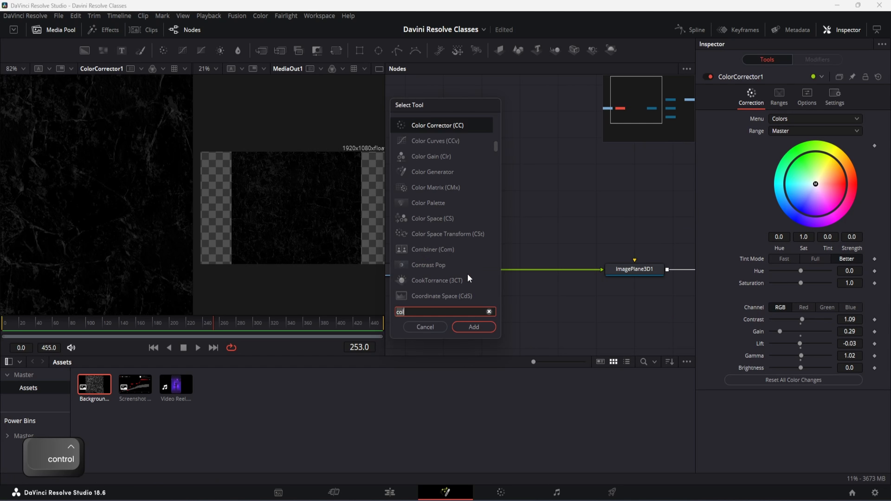
{"action": "type", "text": "film"}
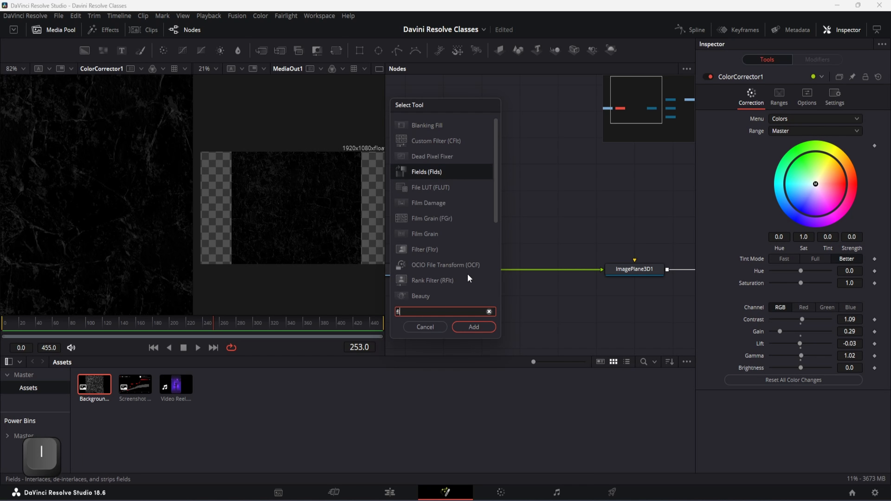
{"action": "left_click", "coordinate": [474, 326]}
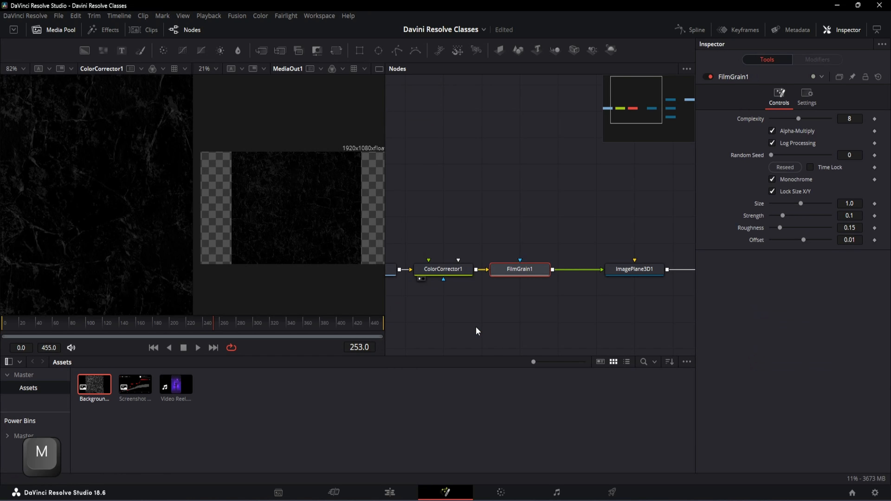
Set FilmGrain1's size to 0.7, strength to 0.2 and roughness to 0.17.
{"action": "left_click", "coordinate": [856, 203]}
{"action": "type", "text": "0.7"}
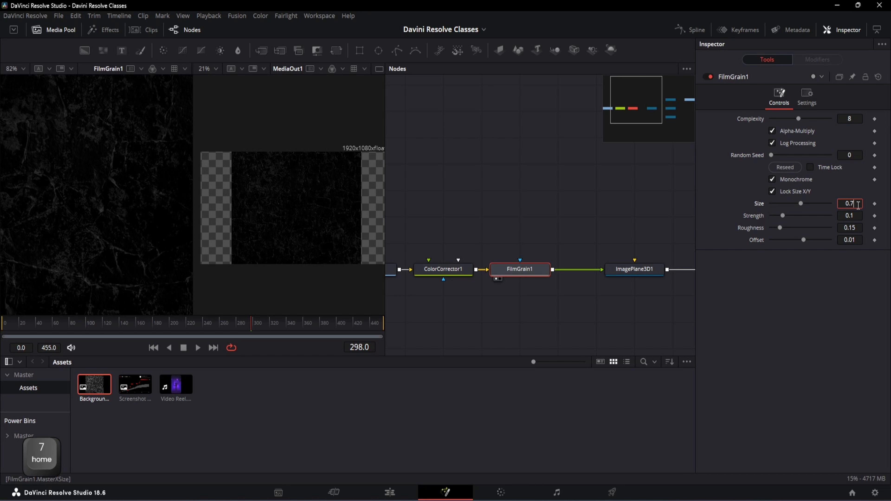
{"action": "key", "text": "Tab"}
{"action": "type", "text": "0.2"}
{"action": "key", "text": "Tab"}
{"action": "key", "text": "Return"}
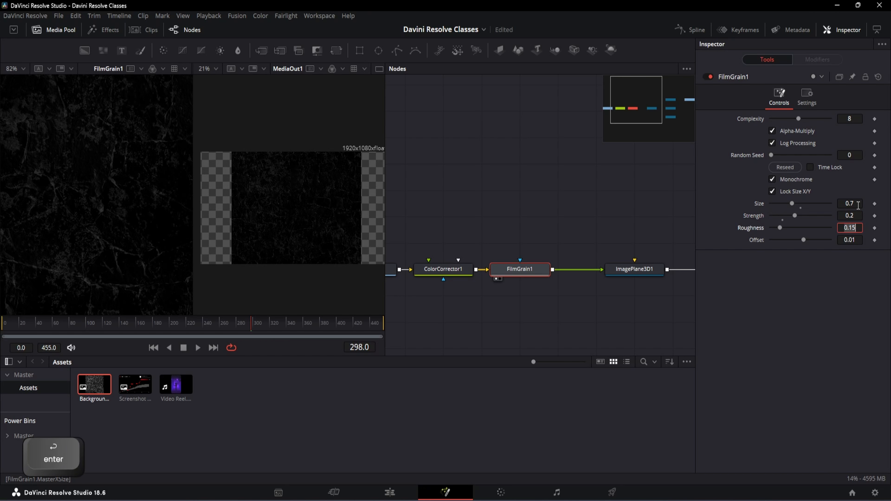
{"action": "type", "text": "0"}
{"action": "key", "text": "Return"}
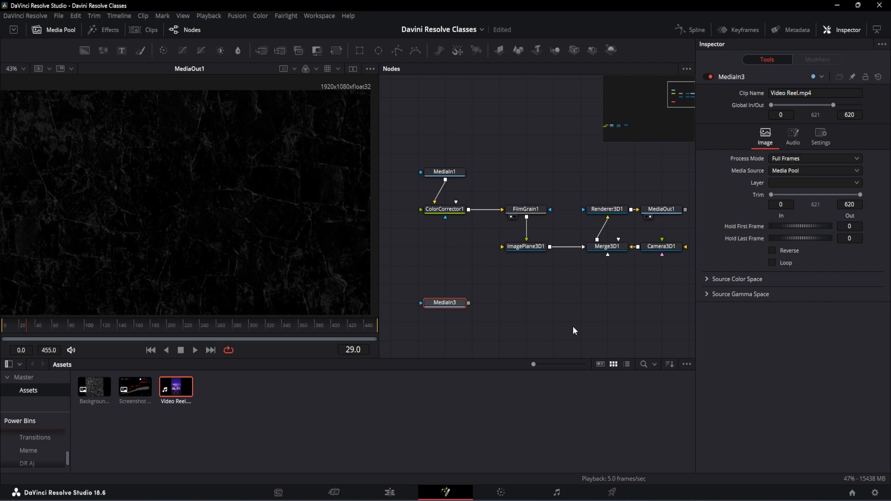
Add a second Merge 3D node beside MediaIn3 and connect its output to Merge3D1.
{"action": "key", "text": "shift+space"}
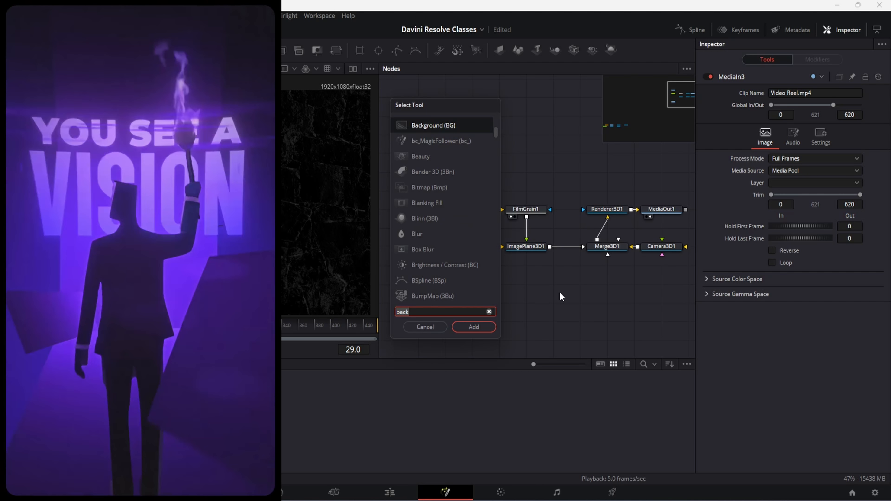
{"action": "type", "text": "merge"}
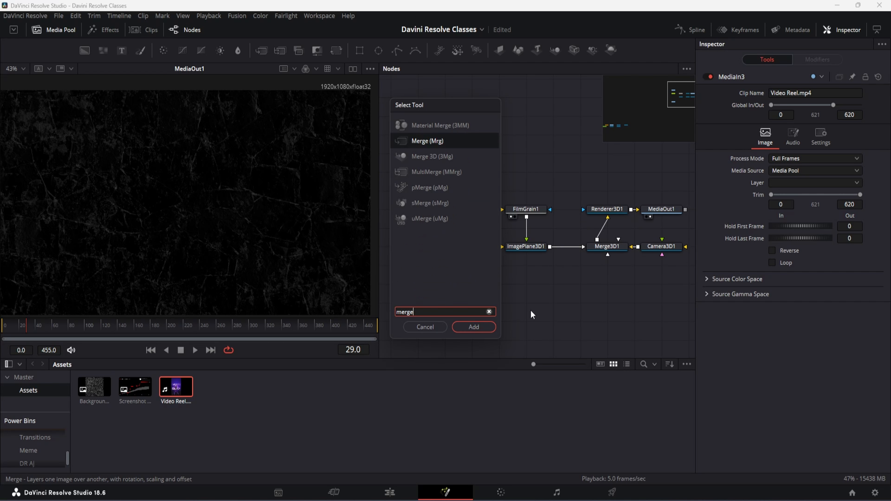
{"action": "left_click", "coordinate": [457, 160]}
{"action": "left_click", "coordinate": [473, 327]}
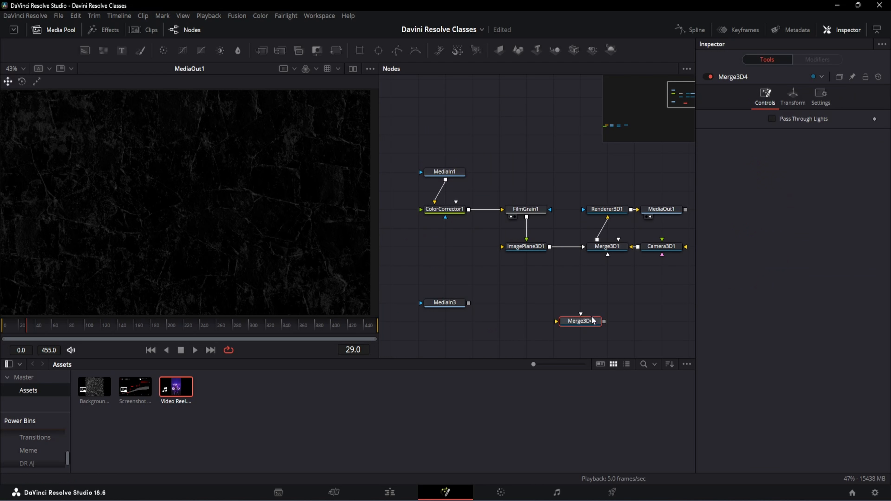
{"action": "left_click_drag", "start_coordinate": [618, 255], "coordinate": [618, 257]}
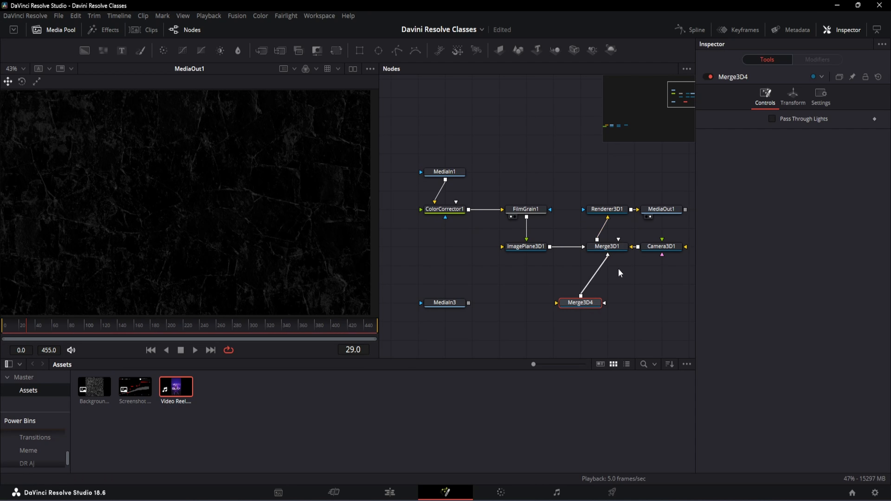
Add an Image Plane 3D node between MediaIn3 and Merge3D4, connecting the video through it into the merge.
{"action": "left_click_drag", "start_coordinate": [176, 387], "coordinate": [419, 303]}
{"action": "key", "text": "shift+space"}
{"action": "type", "text": "image"}
{"action": "left_click", "coordinate": [474, 326]}
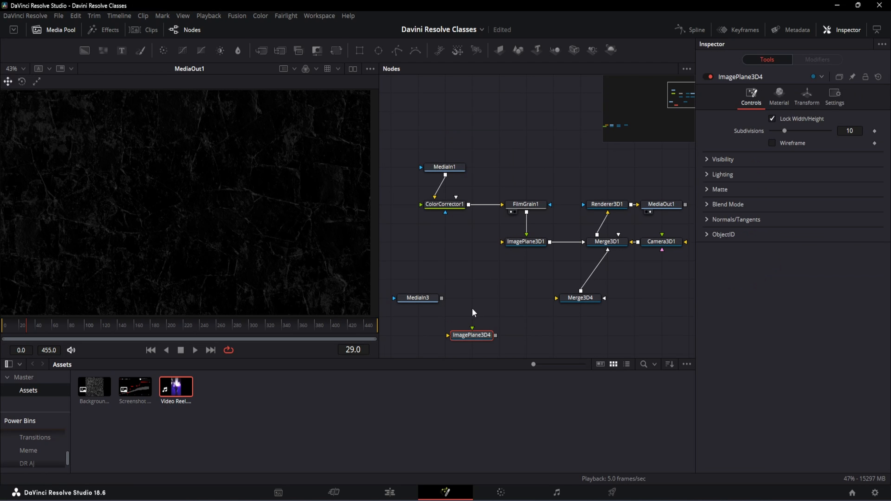
{"action": "left_click_drag", "start_coordinate": [496, 336], "coordinate": [556, 298]}
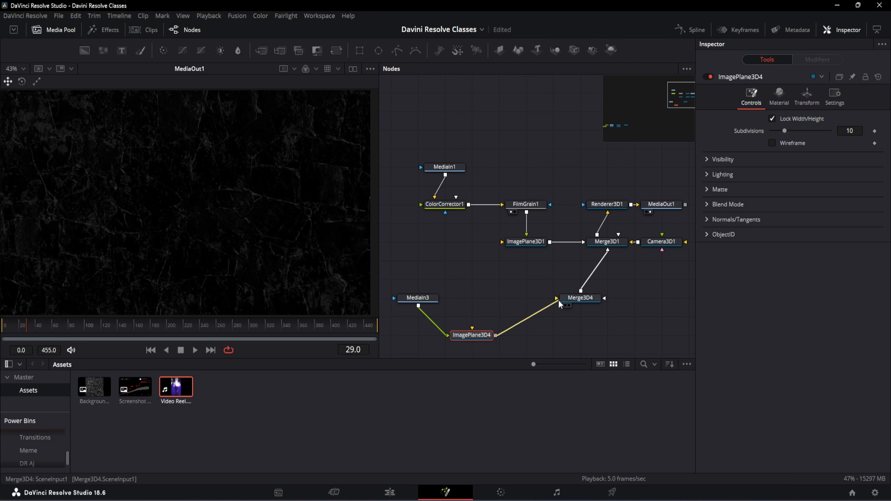
{"action": "left_click_drag", "start_coordinate": [484, 337], "coordinate": [511, 300]}
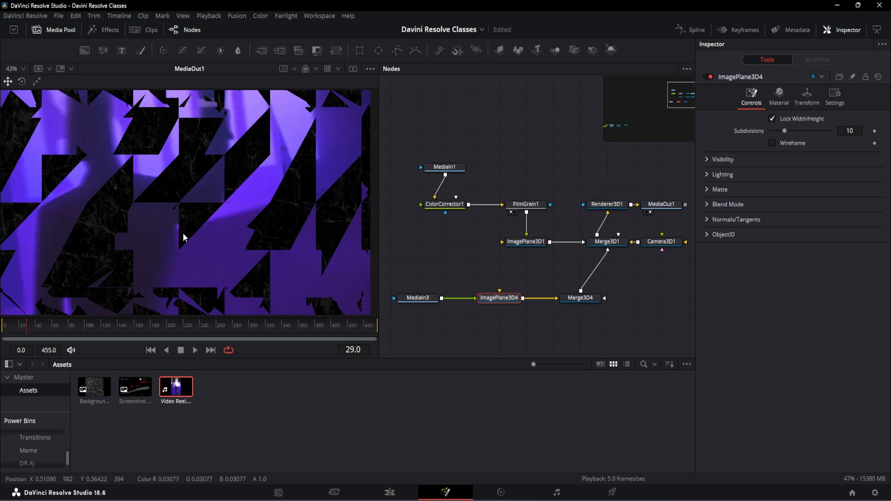
Move ImagePlane3D4 in front of the background wall by setting its Z translation to 0.17.
{"action": "scroll", "coordinate": [183, 238], "scroll_direction": "down", "scroll_amount": 2}
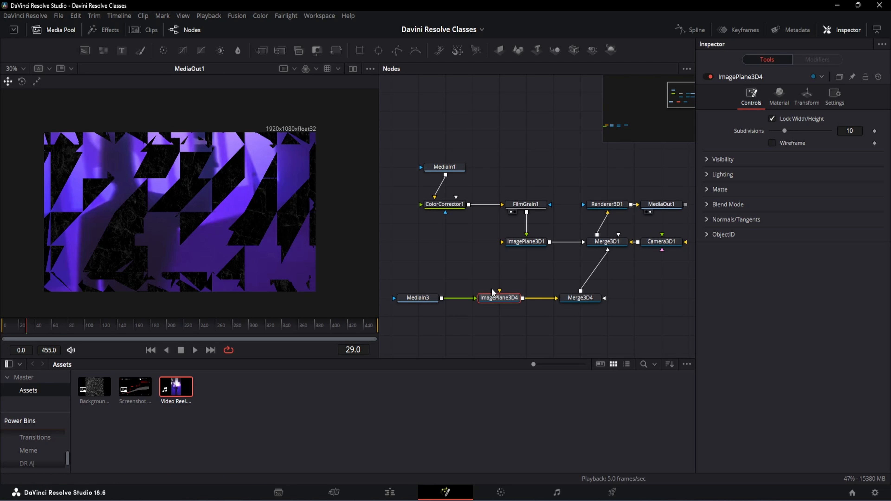
{"action": "left_click", "coordinate": [807, 92]}
{"action": "left_click_drag", "start_coordinate": [850, 154], "coordinate": [856, 154]}
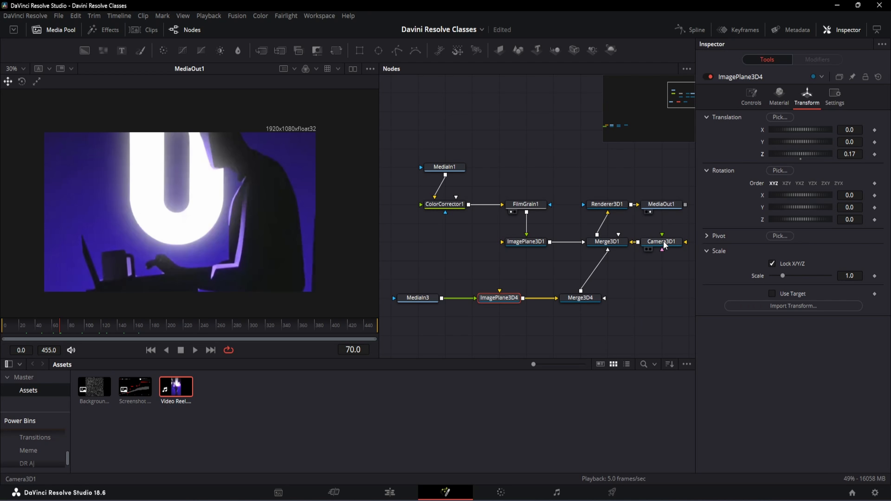
Move the Camera3D1 node beside Merge3D4 and adjust the camera's Z translation.
{"action": "left_click_drag", "start_coordinate": [661, 242], "coordinate": [661, 298]}
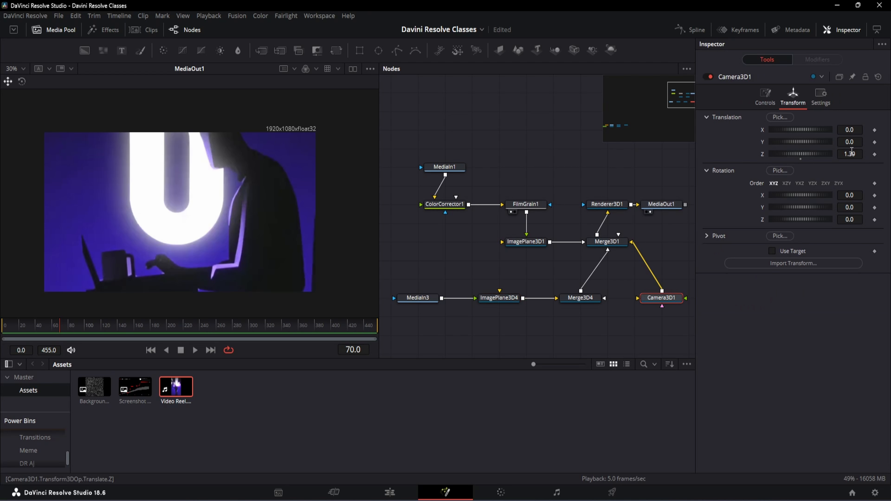
{"action": "left_click_drag", "start_coordinate": [852, 153], "coordinate": [885, 153]}
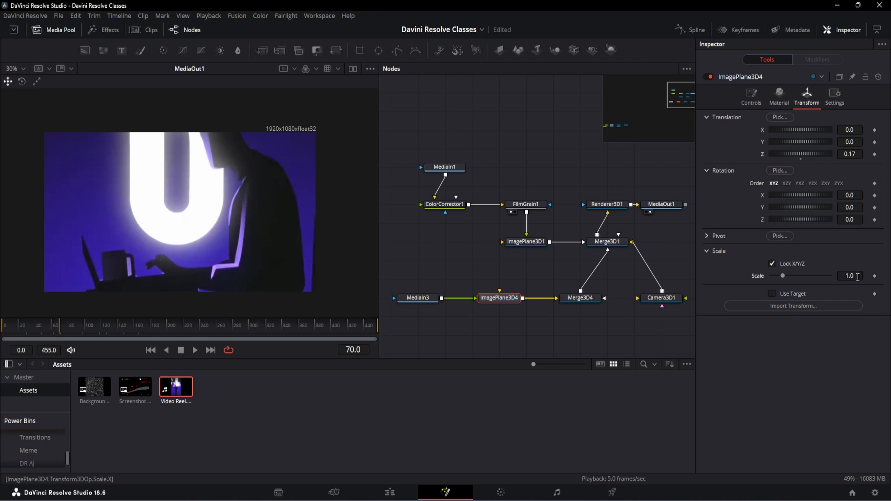
Scale ImagePlane3D4 down to 0.162.
{"action": "left_click_drag", "start_coordinate": [857, 277], "coordinate": [816, 276]}
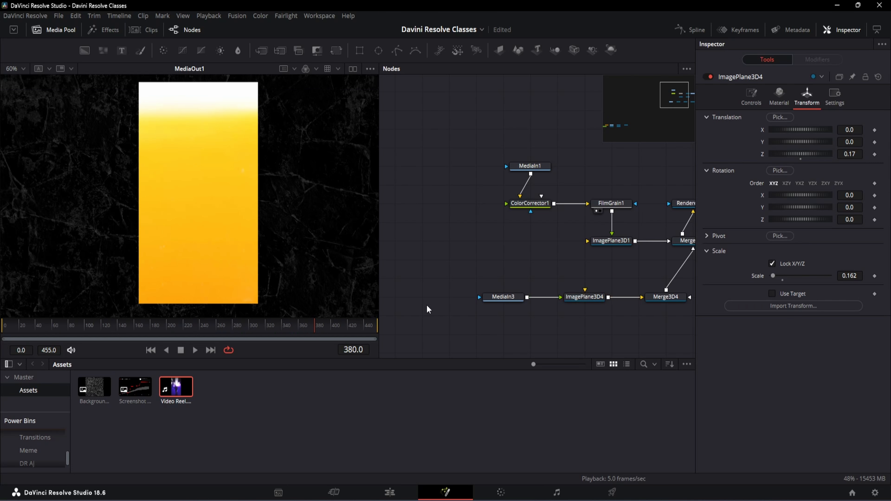
Add a Rectangle mask node and connect it to MediaIn3's mask input.
{"action": "key", "text": "shift+space"}
{"action": "type", "text": "rect"}
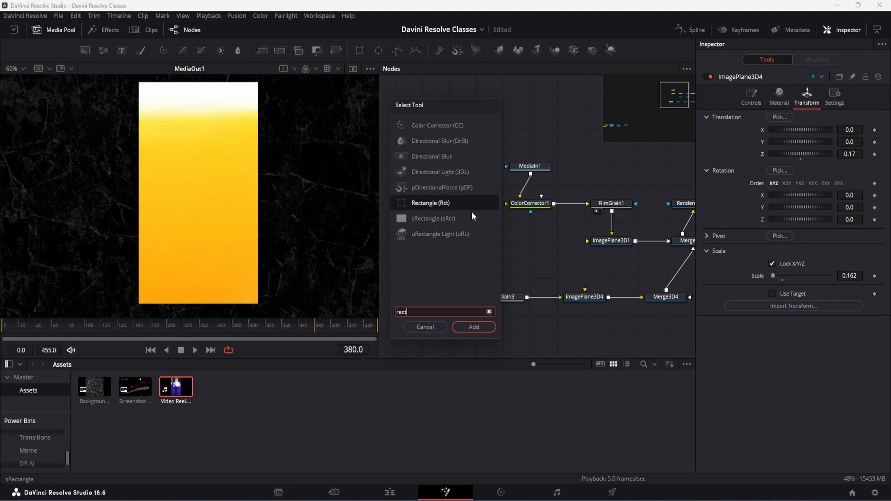
{"action": "left_click", "coordinate": [486, 328]}
{"action": "left_click_drag", "start_coordinate": [442, 298], "coordinate": [497, 303]}
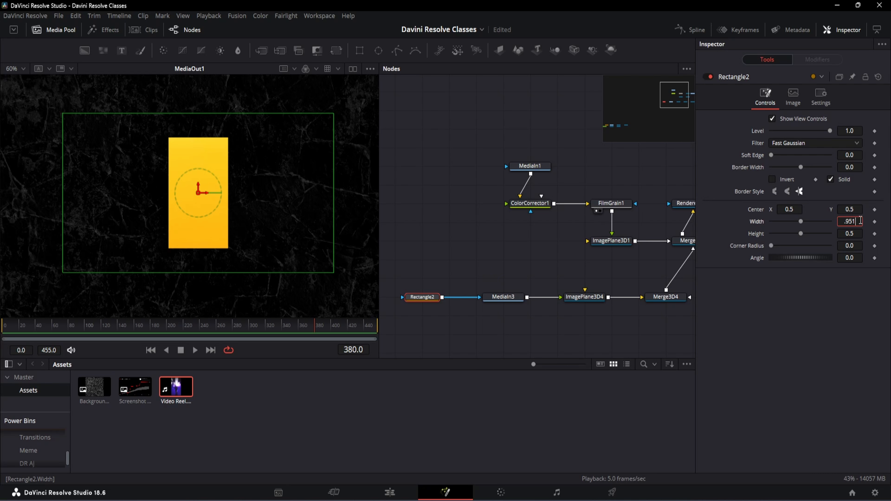
Set the rectangle mask's width to 0.951 and height to 0.977, and round its corners with the corner radius.
{"action": "key", "text": "Tab"}
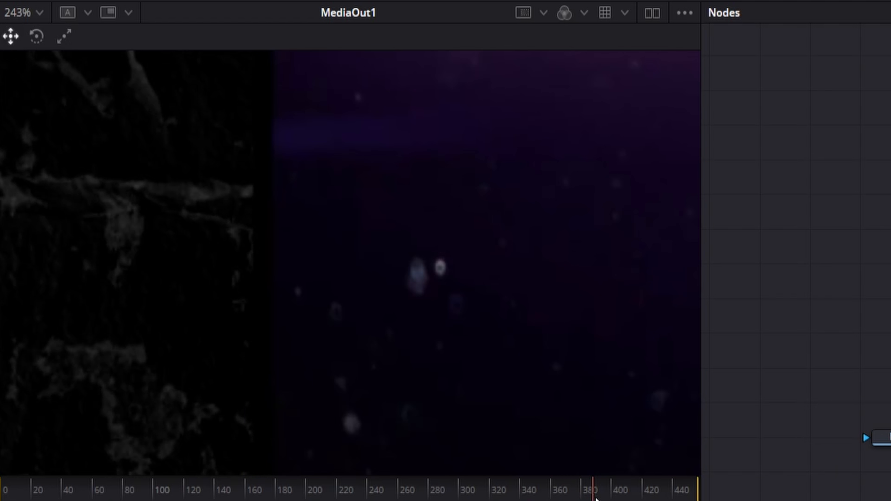
{"action": "left_click_drag", "start_coordinate": [596, 498], "coordinate": [406, 488]}
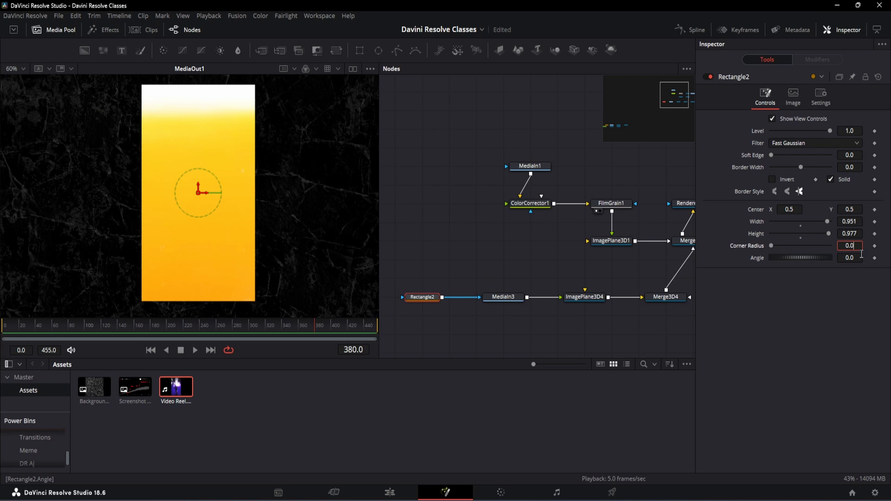
{"action": "key", "text": "Tab"}
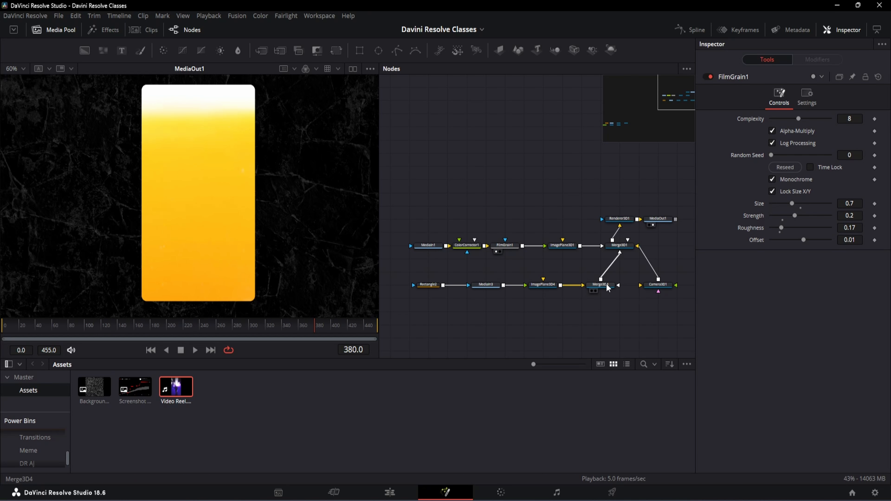
Tidy the node layout by aligning Merge3D4 under Merge3D1 and placing Camera3D1 level with Merge3D1.
{"action": "left_click", "coordinate": [609, 287]}
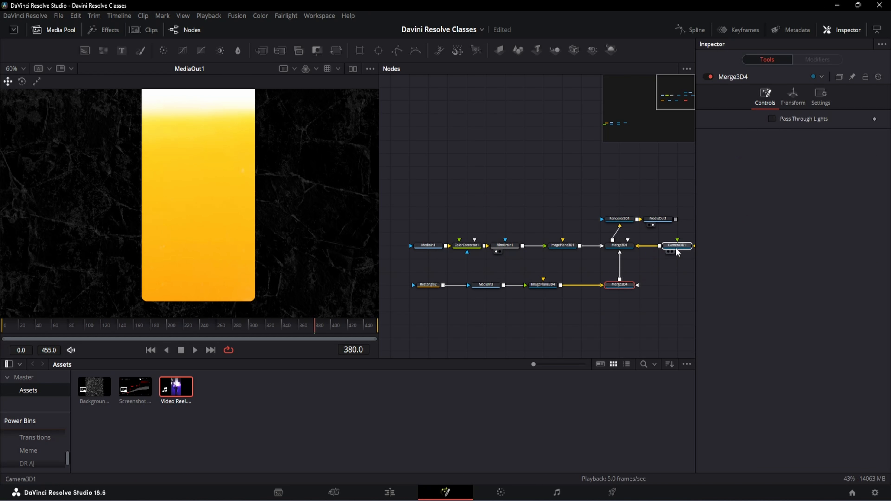
{"action": "left_click", "coordinate": [480, 285]}
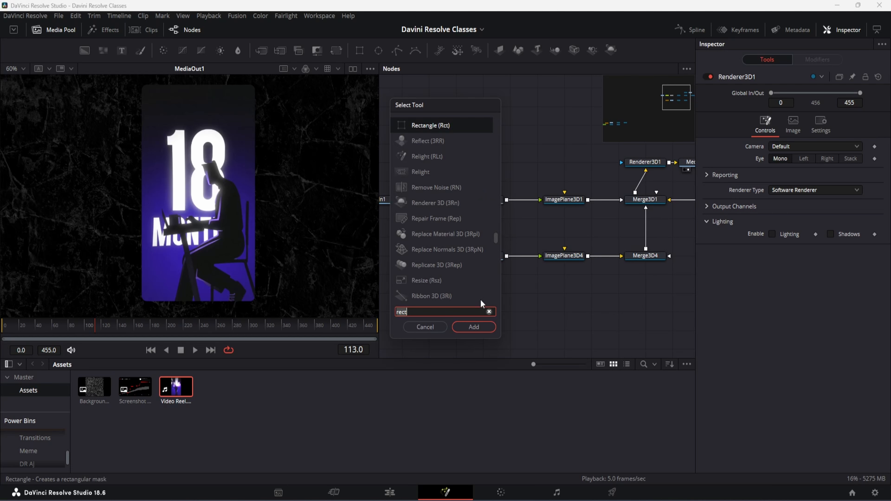
Replace the tool search with "text" and add a Text+ node below MediaIn3.
{"action": "key", "text": "BackSpace"}
{"action": "key", "text": "BackSpace"}
{"action": "key", "text": "BackSpace"}
{"action": "key", "text": "BackSpace"}
{"action": "type", "text": "text"}
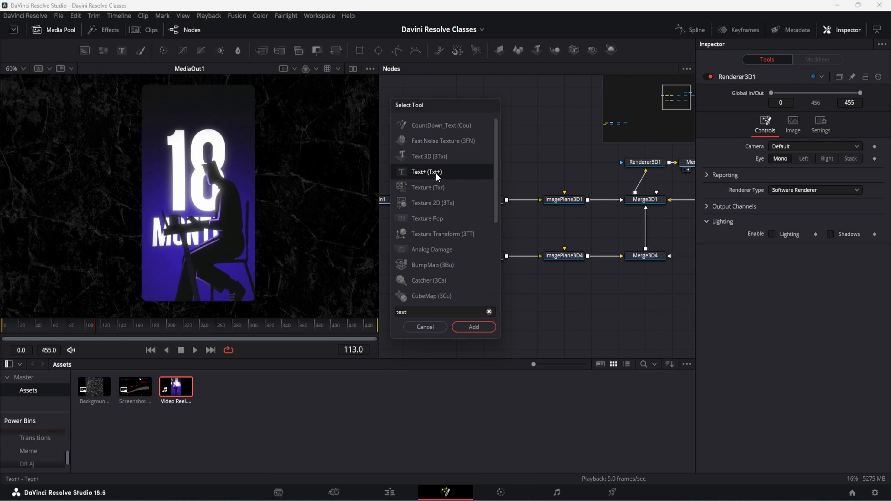
{"action": "left_click", "coordinate": [435, 173]}
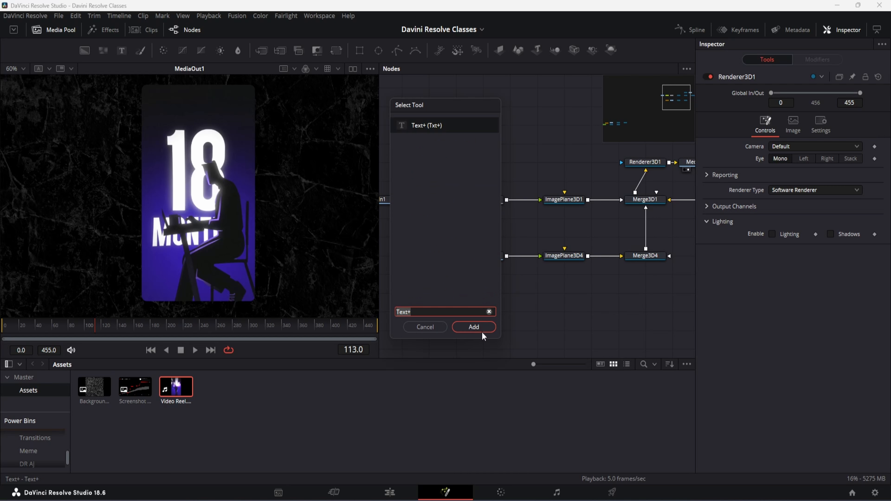
{"action": "left_click", "coordinate": [482, 329]}
Add an Image Plane 3D after Text2 and connect its output to Merge3D4.
{"action": "key", "text": "shift+space"}
{"action": "type", "text": "imag"}
{"action": "key", "text": "Return"}
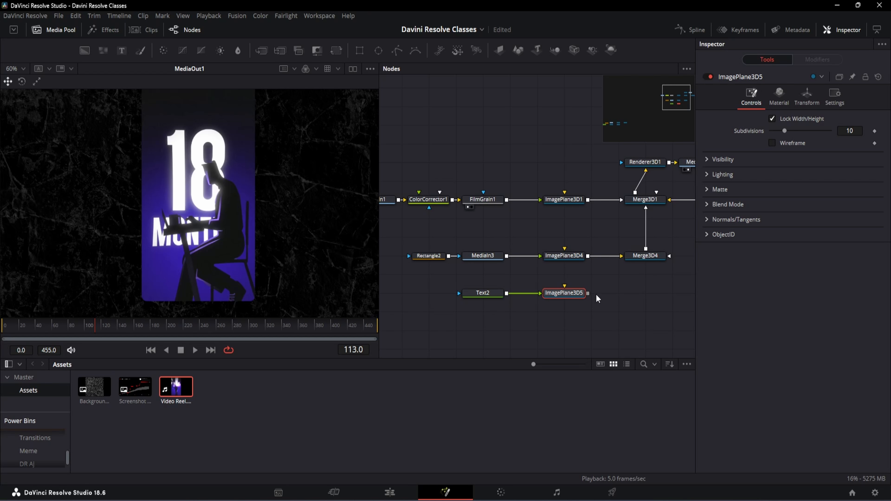
{"action": "left_click_drag", "start_coordinate": [588, 293], "coordinate": [646, 264]}
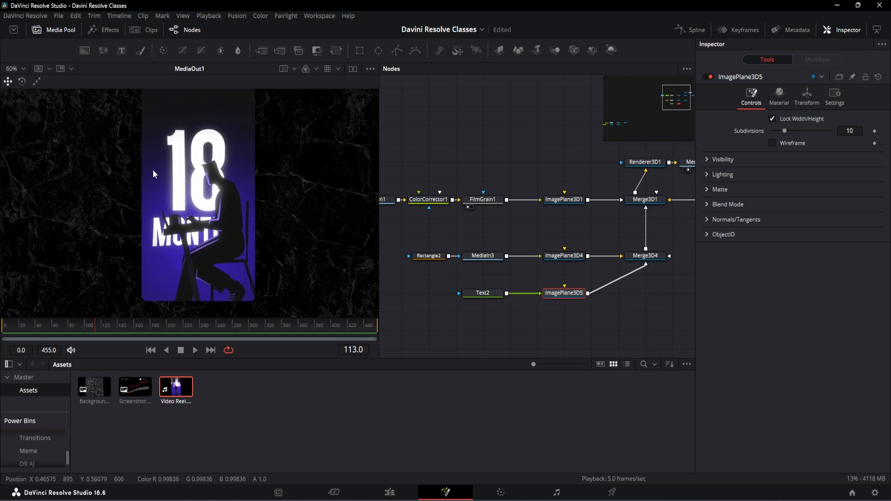
Enter "My First Shorts Video" as the text of Text2.
{"action": "left_click_drag", "start_coordinate": [213, 180], "coordinate": [193, 189]}
{"action": "type", "text": "M"}
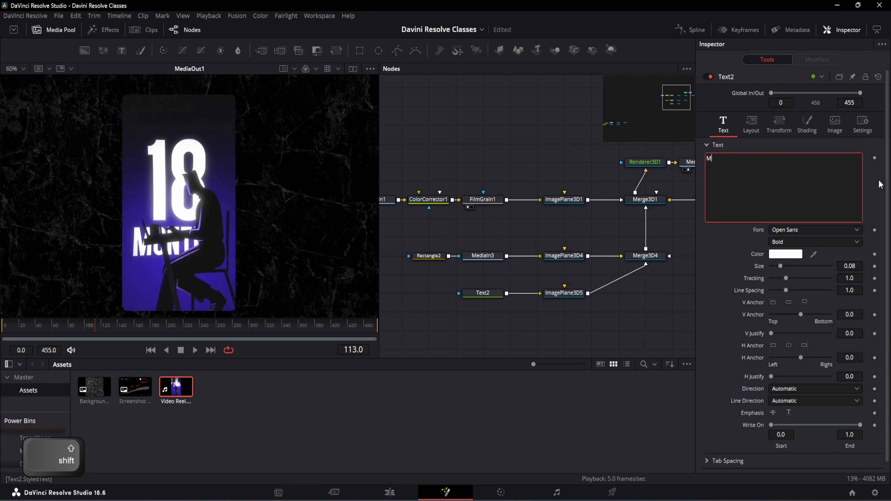
{"action": "type", "text": "y First S"}
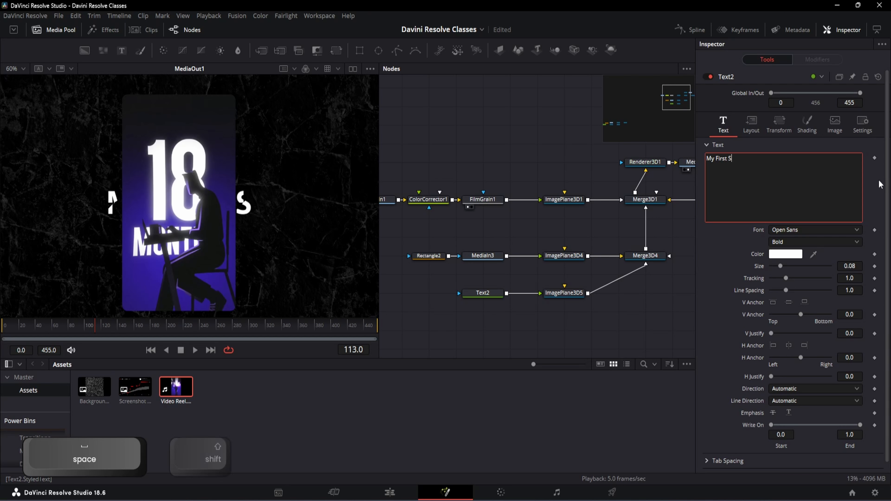
{"action": "type", "text": "horts Video"}
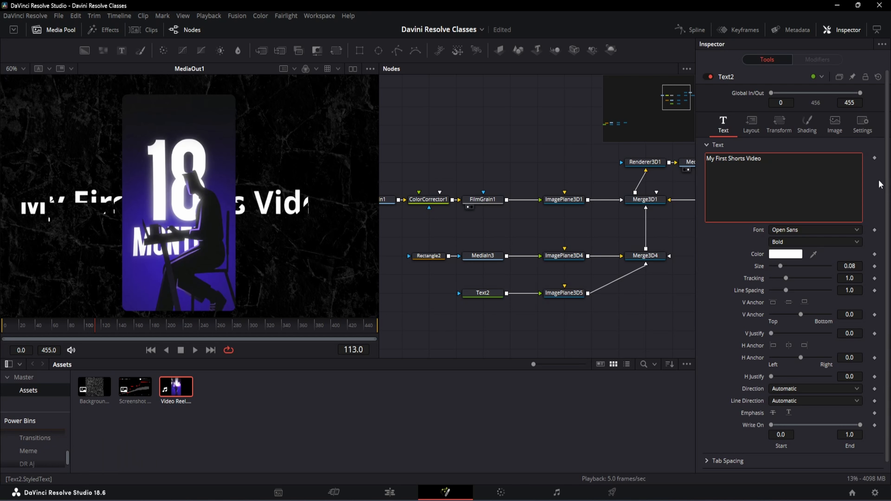
Move ImagePlane3D5 forward to a Z translation of 0.18, in front of the video plane.
{"action": "left_click", "coordinate": [581, 295]}
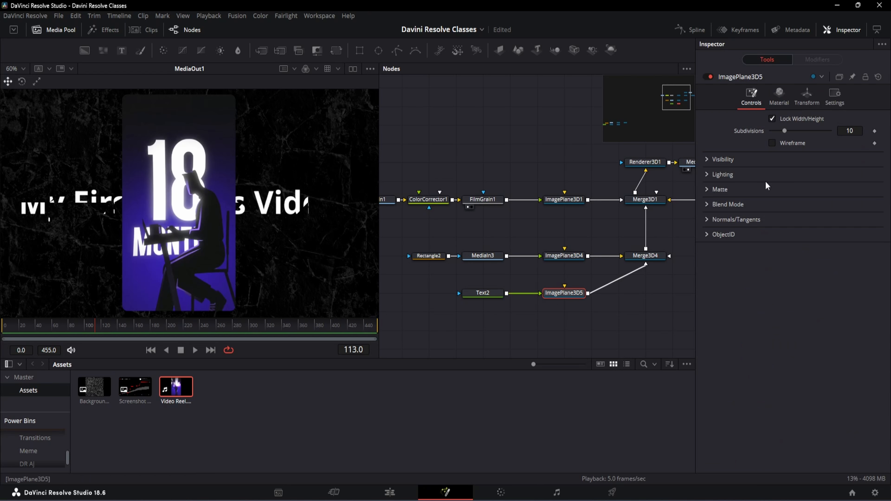
{"action": "left_click", "coordinate": [807, 97]}
{"action": "left_click_drag", "start_coordinate": [848, 155], "coordinate": [862, 154]}
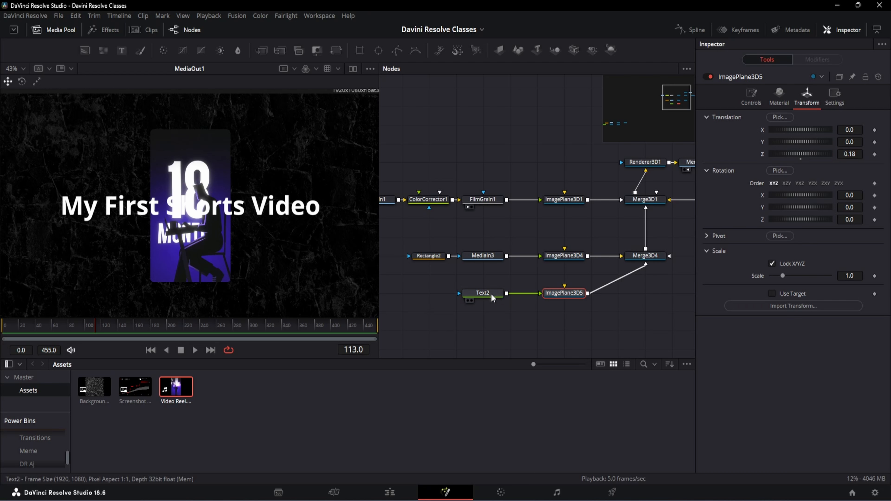
Set Text2's font to Niagara Solid and change its shading type to Gradient.
{"action": "left_click", "coordinate": [492, 296]}
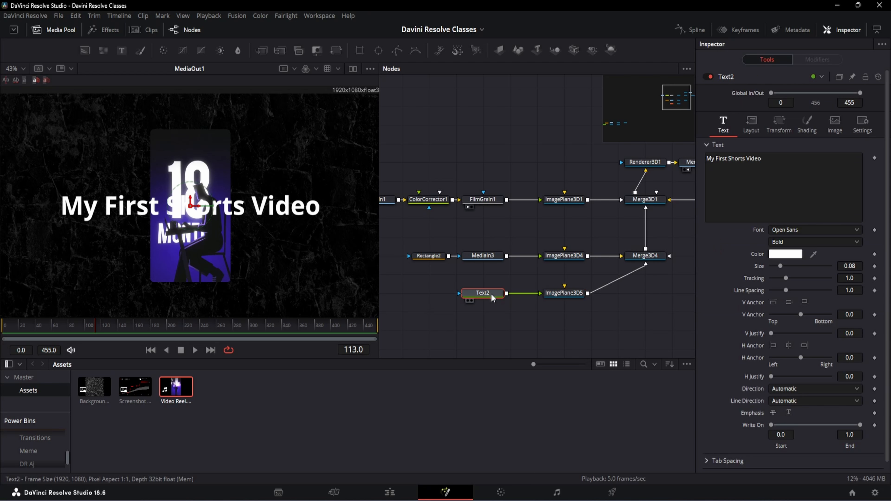
{"action": "left_click", "coordinate": [790, 230]}
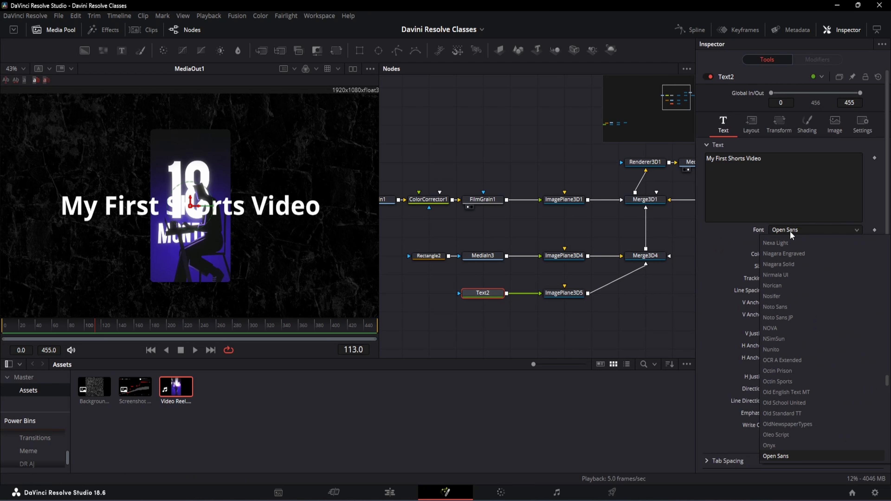
{"action": "key", "text": "n"}
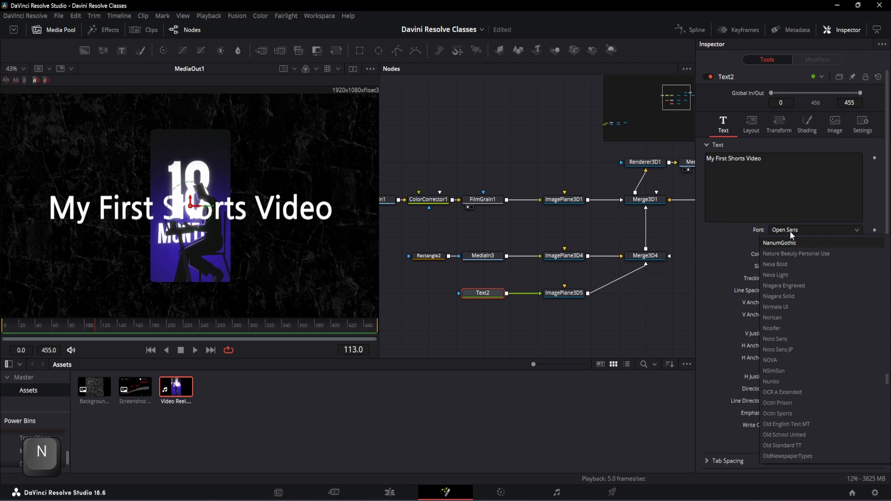
{"action": "left_click", "coordinate": [786, 296]}
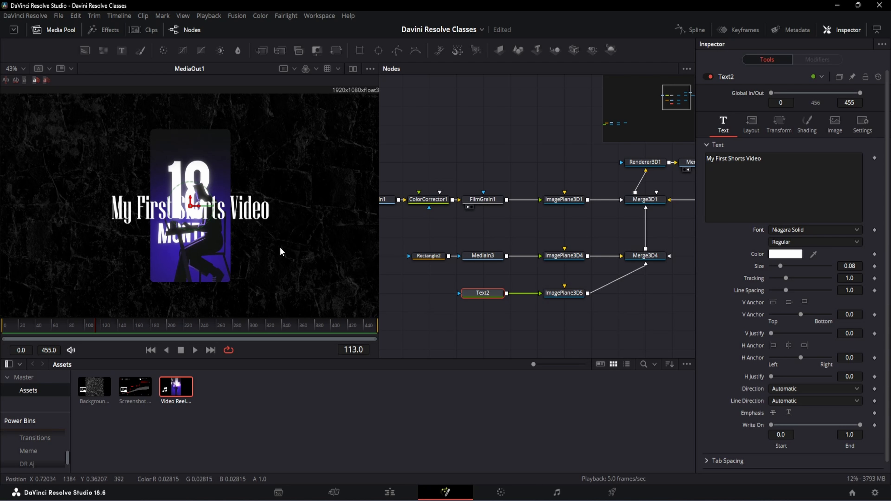
{"action": "left_click", "coordinate": [808, 131]}
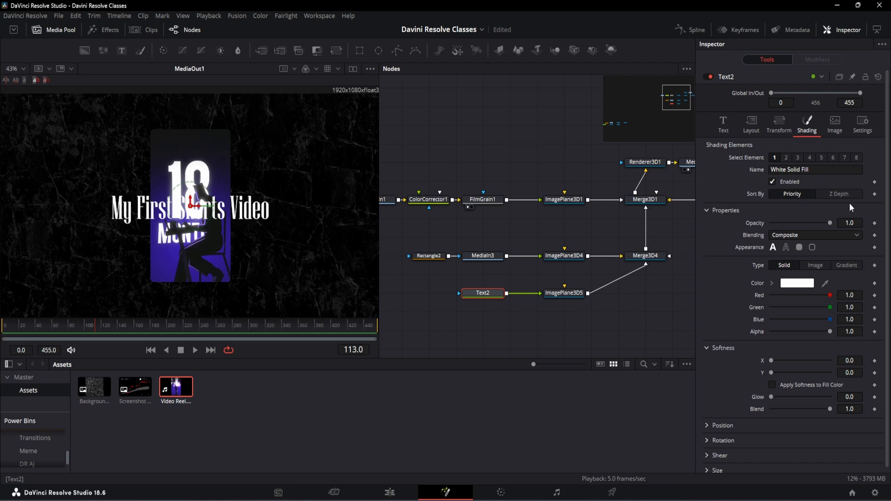
{"action": "left_click", "coordinate": [855, 266]}
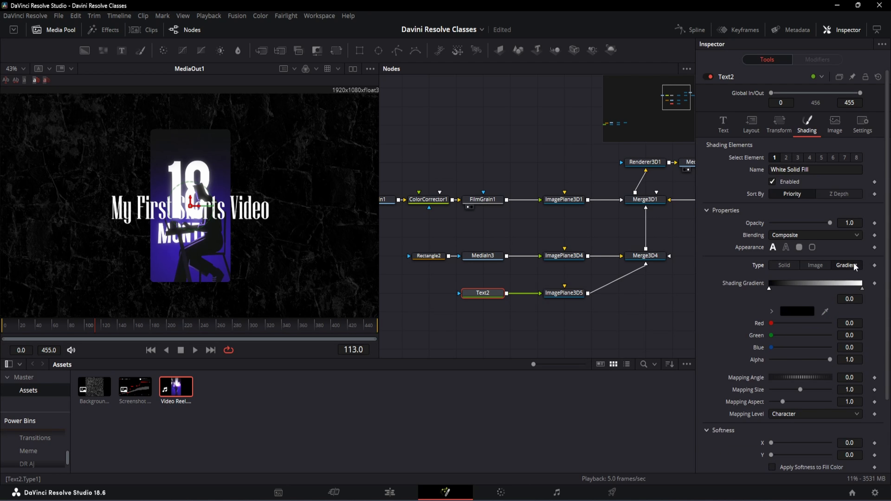
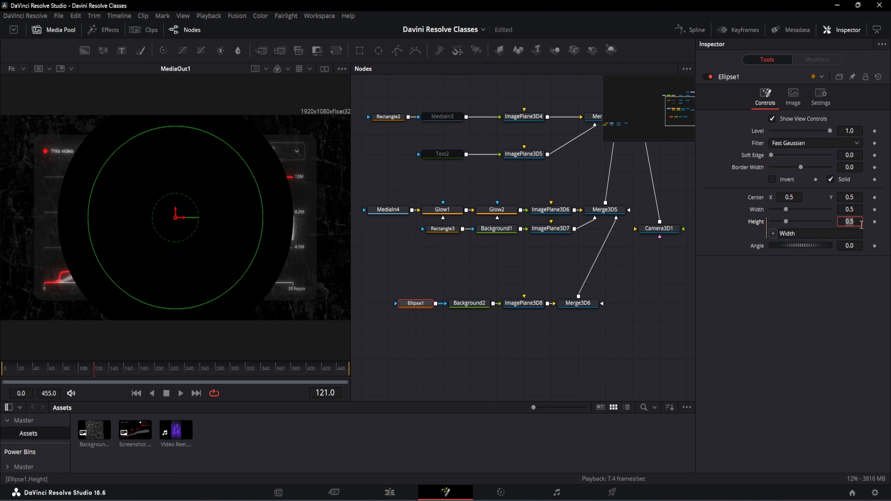
Try setting Ellipse1's width to 0.0252 with the height linked to it, and undo the change.
{"action": "type", "text": "0.0252"}
{"action": "key", "text": "Return"}
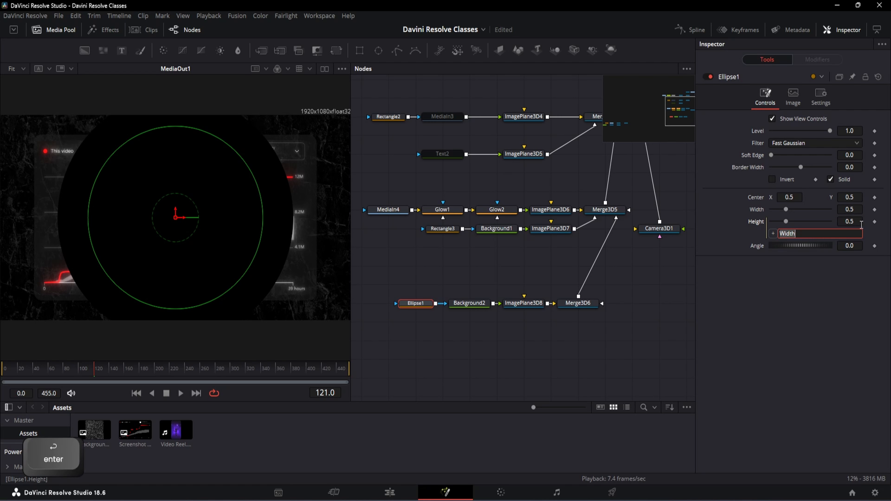
{"action": "left_click", "coordinate": [856, 210]}
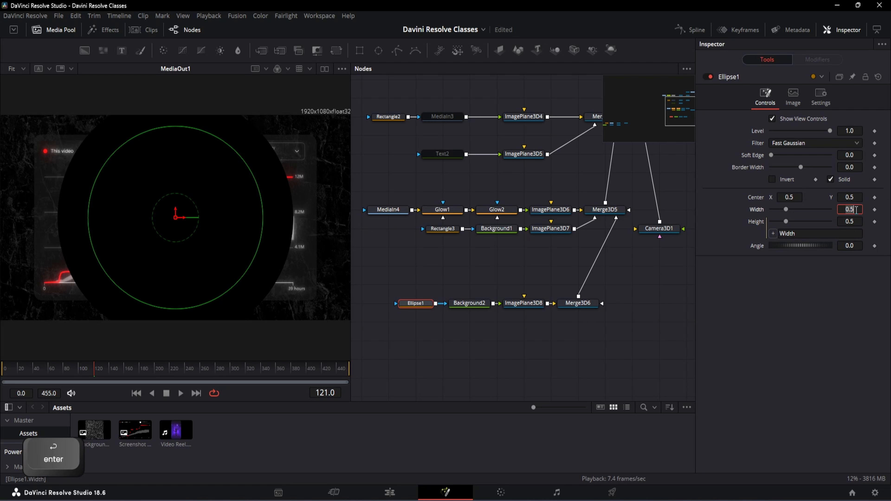
{"action": "type", "text": "0.025"}
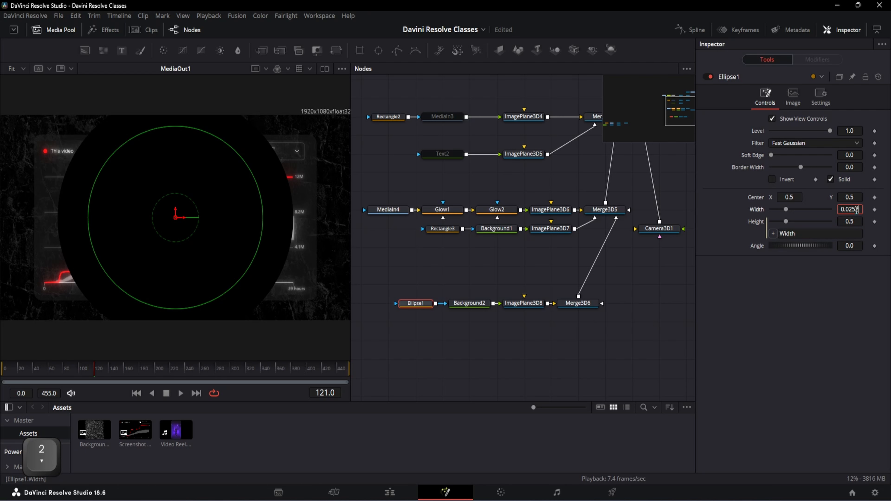
{"action": "type", "text": "2"}
{"action": "key", "text": "Return"}
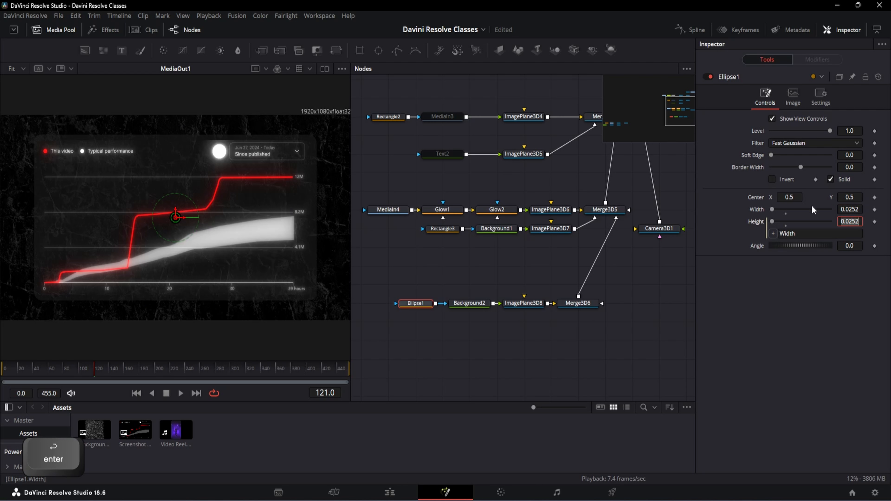
{"action": "key", "text": "ctrl+z"}
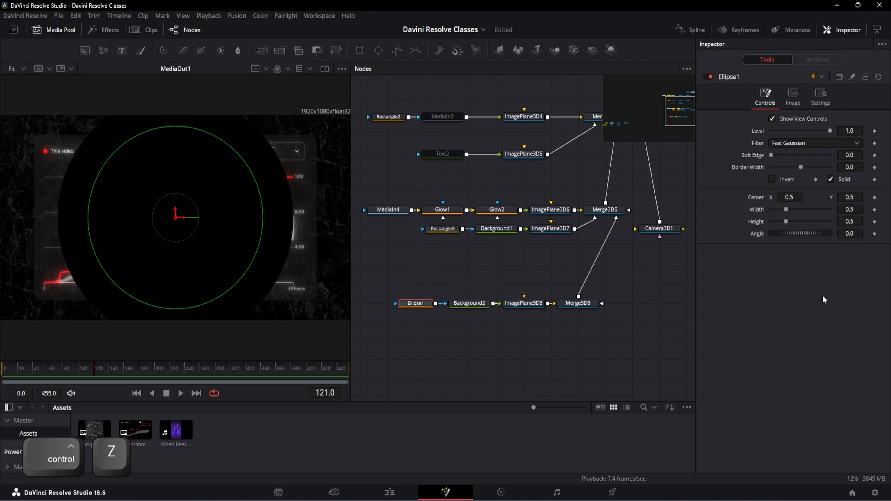
Link Ellipse1's height to its width with an expression and set the width to 0.0252.
{"action": "right_click", "coordinate": [758, 225]}
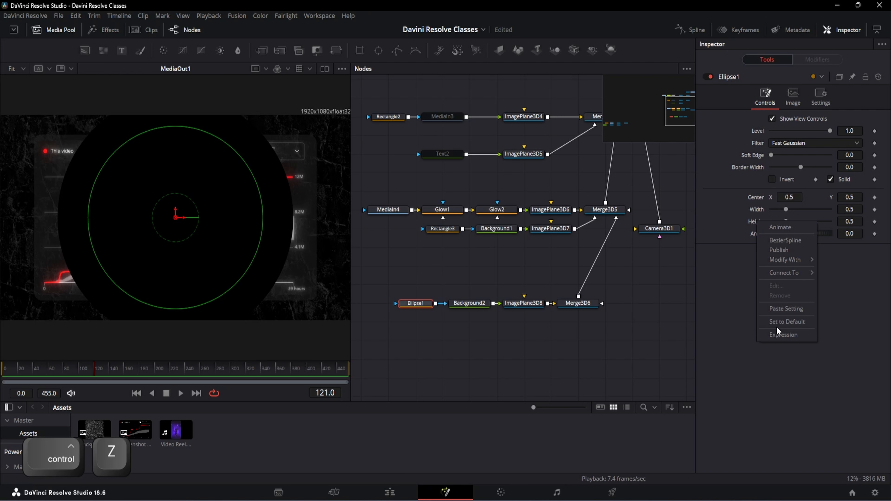
{"action": "left_click", "coordinate": [779, 335]}
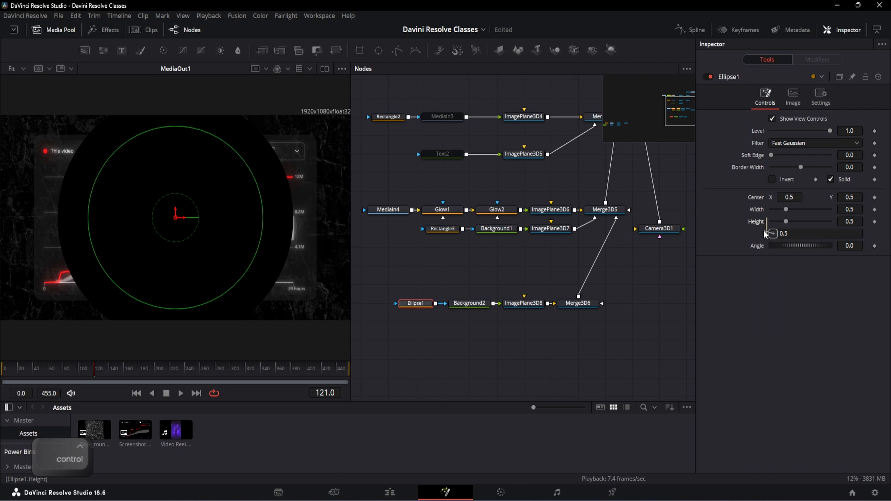
{"action": "left_click_drag", "start_coordinate": [758, 212], "coordinate": [758, 212]}
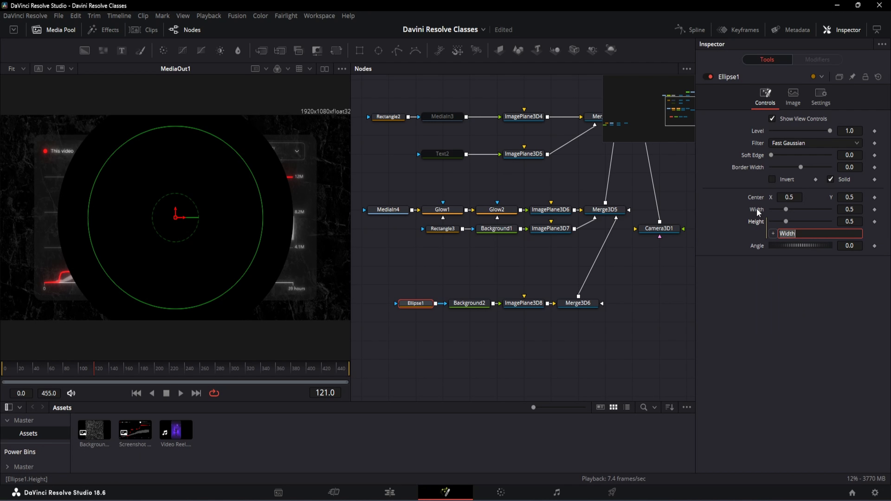
{"action": "key", "text": "Return"}
{"action": "type", "text": "02"}
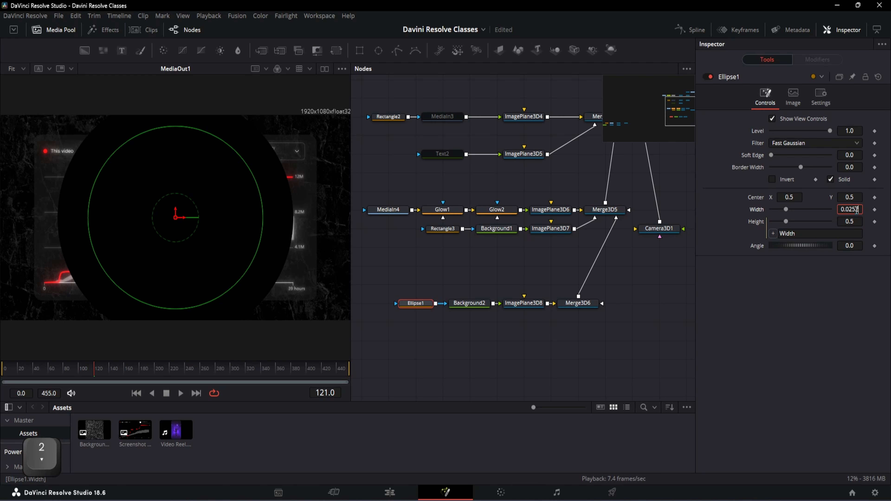
{"action": "key", "text": "Return"}
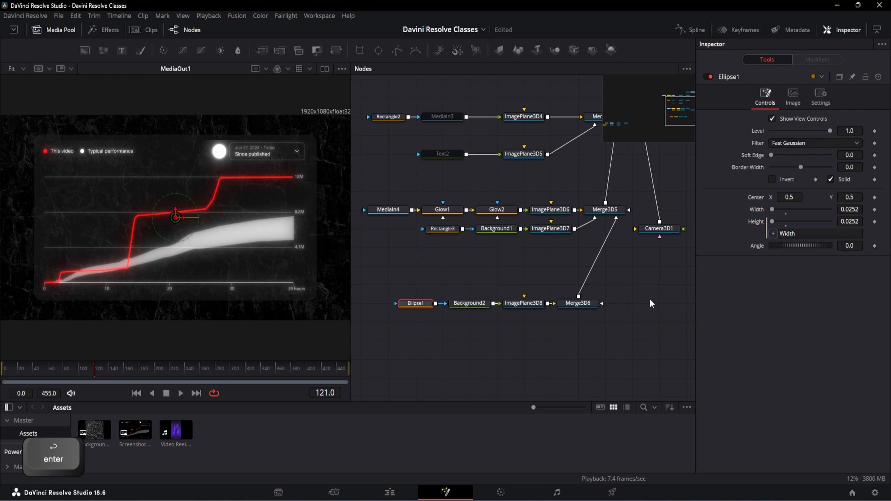
Change Background2's solid color to white.
{"action": "left_click", "coordinate": [470, 304]}
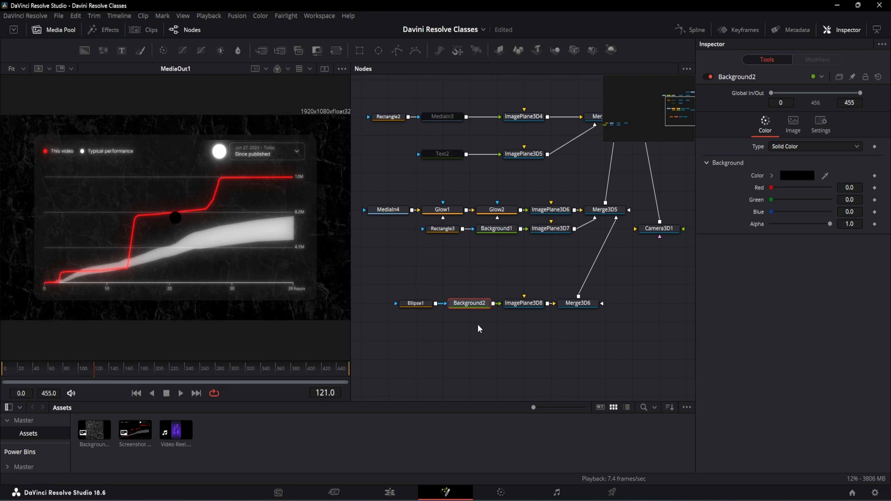
{"action": "left_click", "coordinate": [803, 179]}
{"action": "left_click_drag", "start_coordinate": [556, 180], "coordinate": [556, 157]}
{"action": "left_click", "coordinate": [546, 340]}
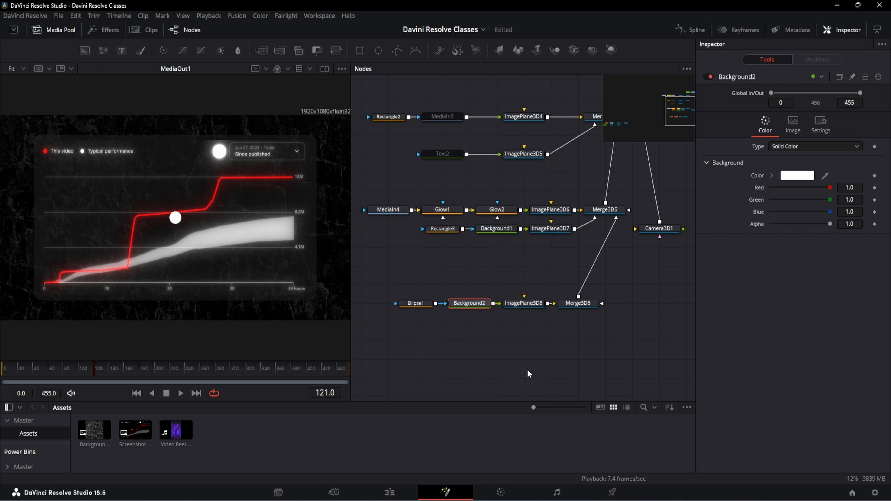
Display Ellipse1 alone in the viewer and reduce its width to 0.01.
{"action": "left_click_drag", "start_coordinate": [431, 303], "coordinate": [184, 183]}
{"action": "scroll", "coordinate": [187, 230], "scroll_direction": "up", "scroll_amount": 3}
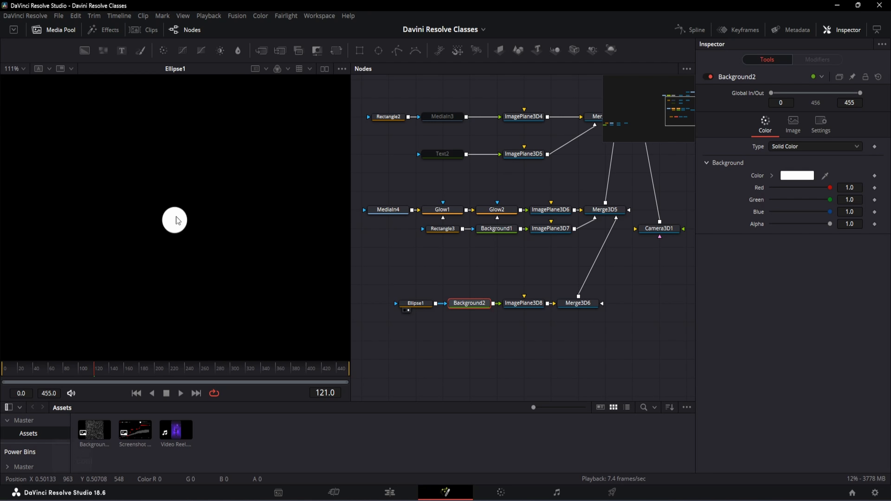
{"action": "left_click", "coordinate": [417, 304]}
{"action": "mouse_move", "coordinate": [851, 209]}
{"action": "left_mouse_down"}
{"action": "mouse_move", "coordinate": [881, 209]}
{"action": "mouse_move", "coordinate": [848, 209]}
{"action": "left_mouse_up"}
Show MediaOut1 in the viewer again and check the dot's size against the whole graph.
{"action": "scroll", "coordinate": [549, 289], "scroll_direction": "down", "scroll_amount": 3}
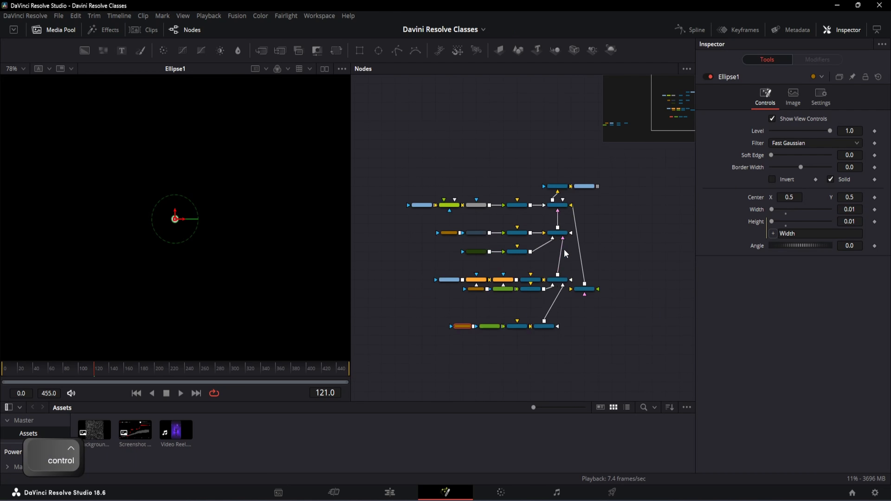
{"action": "scroll", "coordinate": [566, 254], "scroll_direction": "up", "scroll_amount": 2}
{"action": "left_click", "coordinate": [584, 166]}
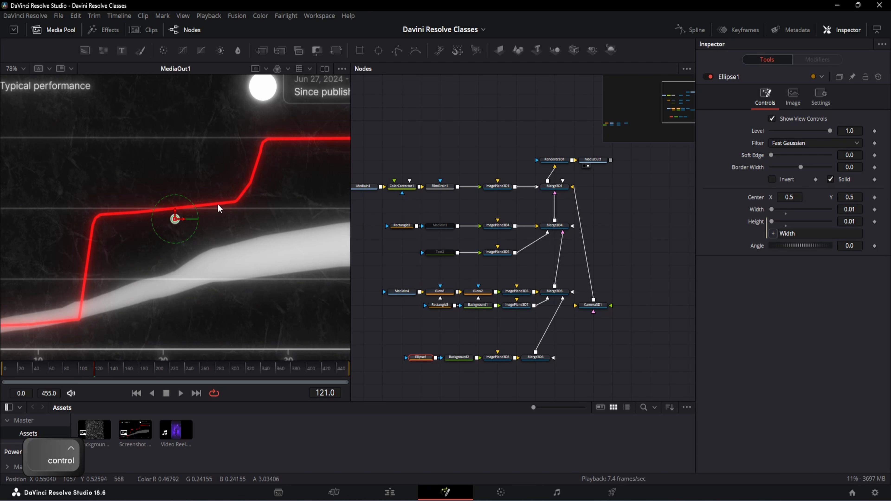
{"action": "scroll", "coordinate": [218, 208], "scroll_direction": "down", "scroll_amount": 2}
{"action": "scroll", "coordinate": [185, 223], "scroll_direction": "down", "scroll_amount": 2}
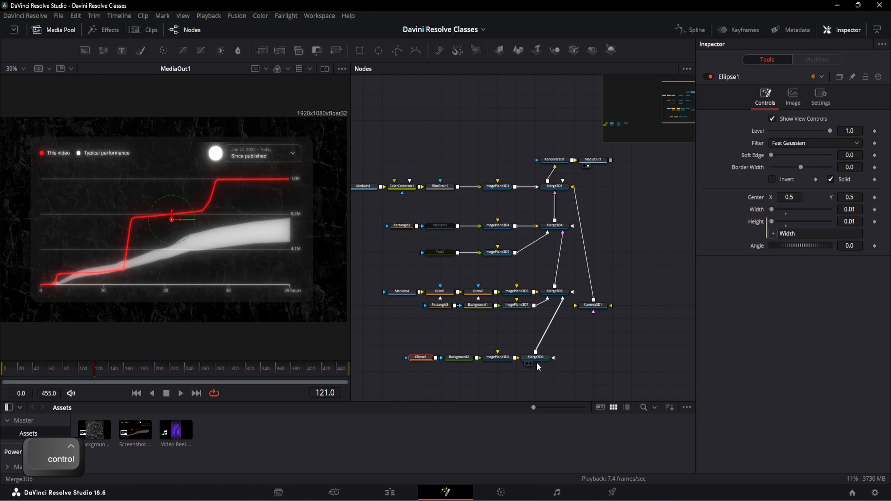
Insert a Merge 3D node after Merge3D6, ahead of the connection to Merge3D5.
{"action": "left_click", "coordinate": [537, 362]}
{"action": "key", "text": "shift+space"}
{"action": "type", "text": "merge"}
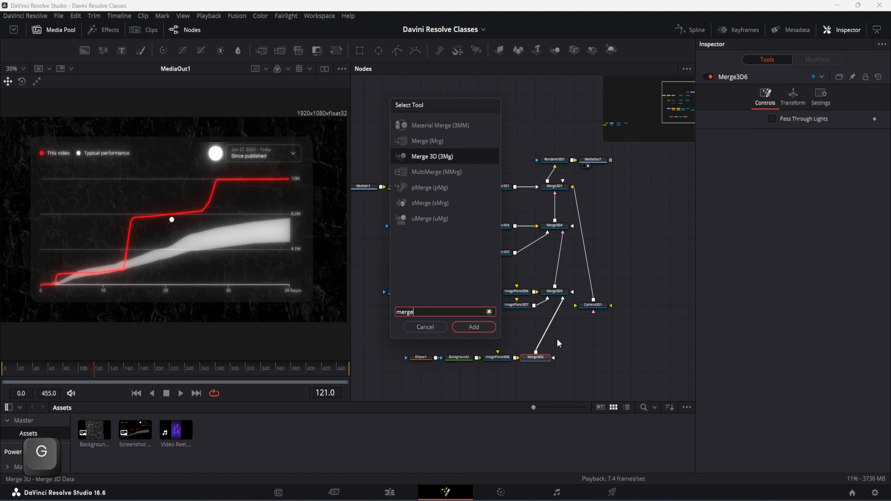
{"action": "left_click", "coordinate": [494, 324]}
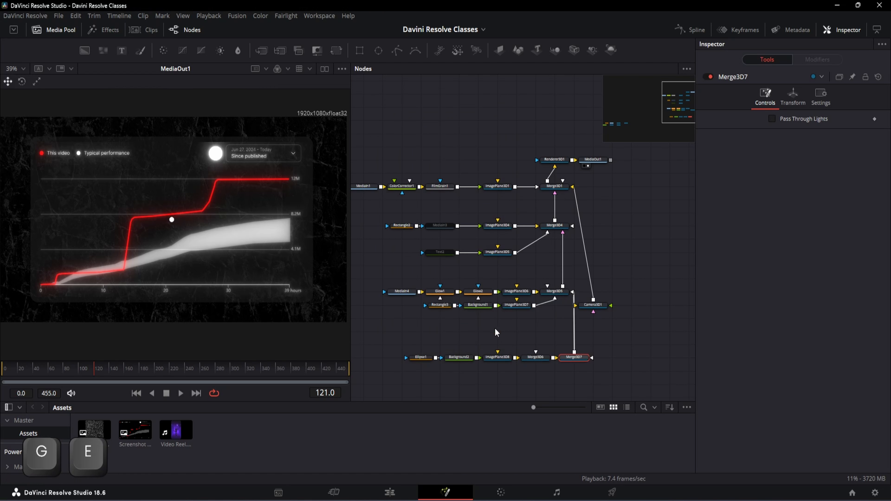
{"action": "scroll", "coordinate": [526, 372], "scroll_direction": "up", "scroll_amount": 3}
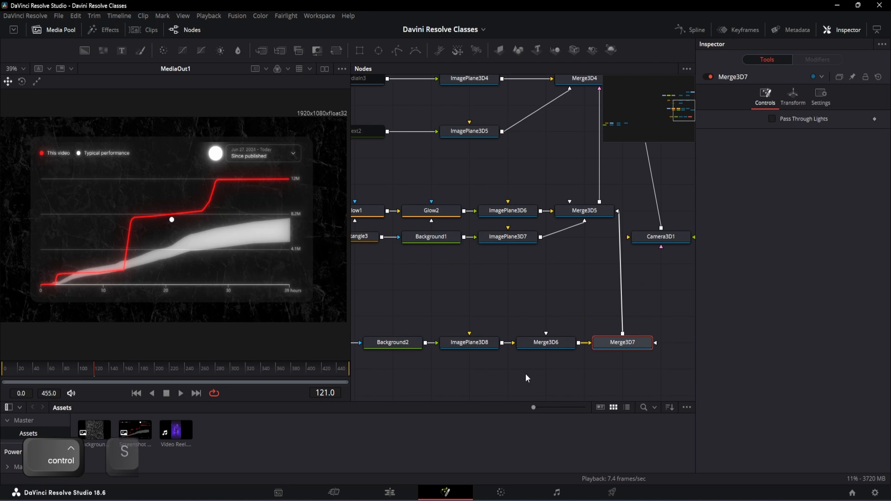
{"action": "left_click", "coordinate": [641, 347]}
{"action": "left_click", "coordinate": [793, 97]}
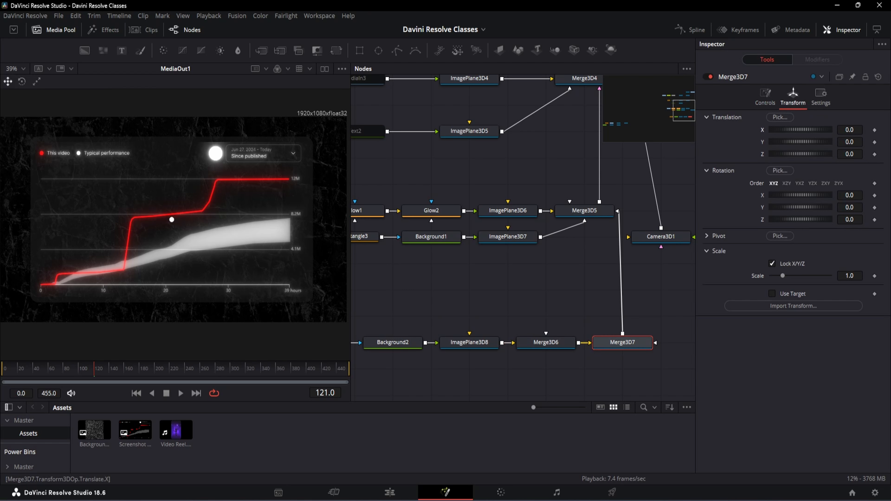
{"action": "left_click_drag", "start_coordinate": [850, 130], "coordinate": [822, 130]}
{"action": "key", "text": "ctrl+z"}
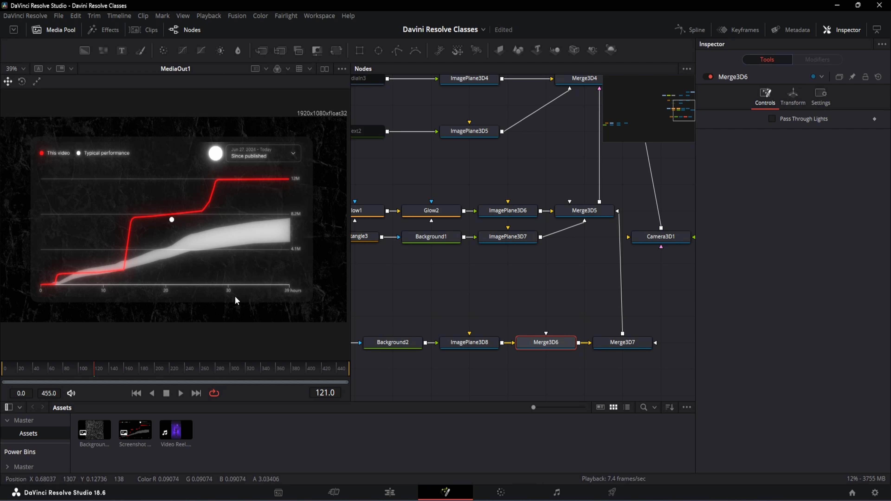
Save the project, duplicate the Ellipse1, Background2 and ImagePlane3D8 chain below the original, and connect the copy to Merge3D6.
{"action": "key", "text": "ctrl+s"}
{"action": "scroll", "coordinate": [447, 307], "scroll_direction": "down", "scroll_amount": 3}
{"action": "left_click_drag", "start_coordinate": [388, 339], "coordinate": [463, 276]}
{"action": "scroll", "coordinate": [447, 307], "scroll_direction": "up", "scroll_amount": 3}
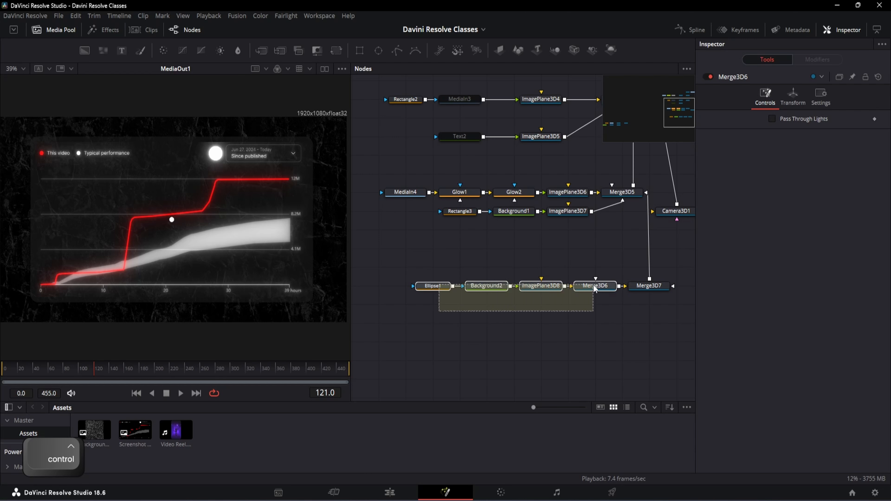
{"action": "left_click_drag", "start_coordinate": [595, 289], "coordinate": [616, 279]}
{"action": "key", "text": "ctrl+c"}
{"action": "key", "text": "ctrl+v"}
{"action": "left_click", "coordinate": [599, 327]}
{"action": "scroll", "coordinate": [562, 307], "scroll_direction": "up", "scroll_amount": 2}
{"action": "scroll", "coordinate": [456, 309], "scroll_direction": "left", "scroll_amount": 2}
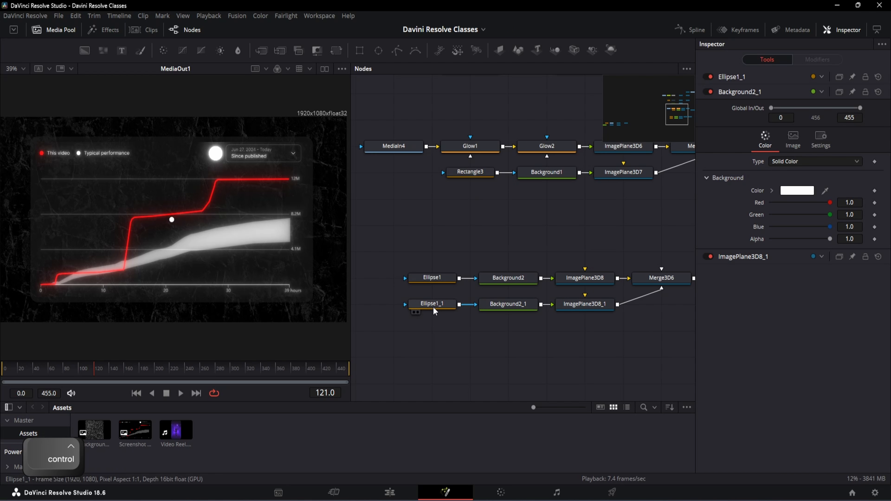
Turn the copied ellipse, Ellipse1_1, into an outline by disabling Solid and setting its border width to 0.0025.
{"action": "left_click", "coordinate": [434, 305]}
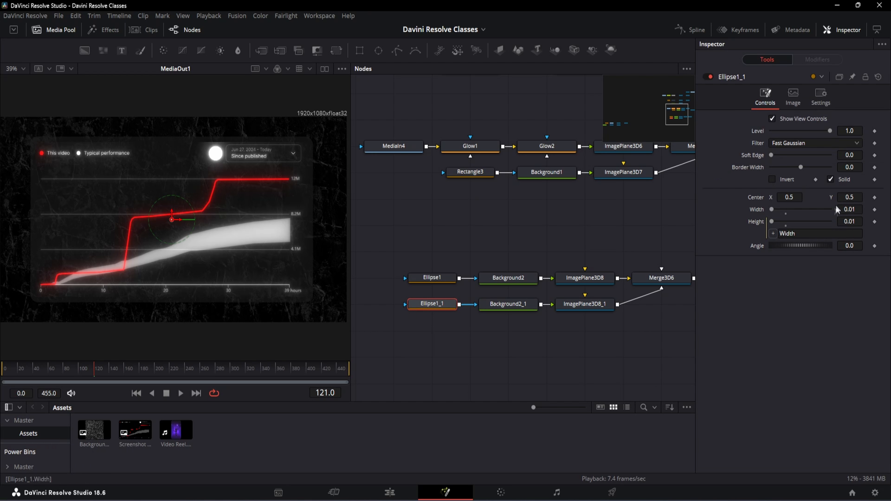
{"action": "left_click", "coordinate": [831, 180]}
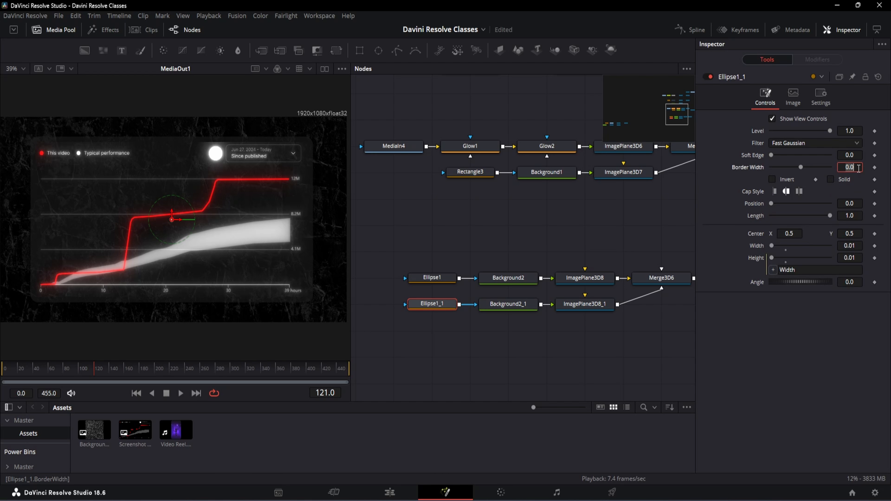
{"action": "left_click", "coordinate": [859, 168]}
{"action": "type", "text": "0.0025"}
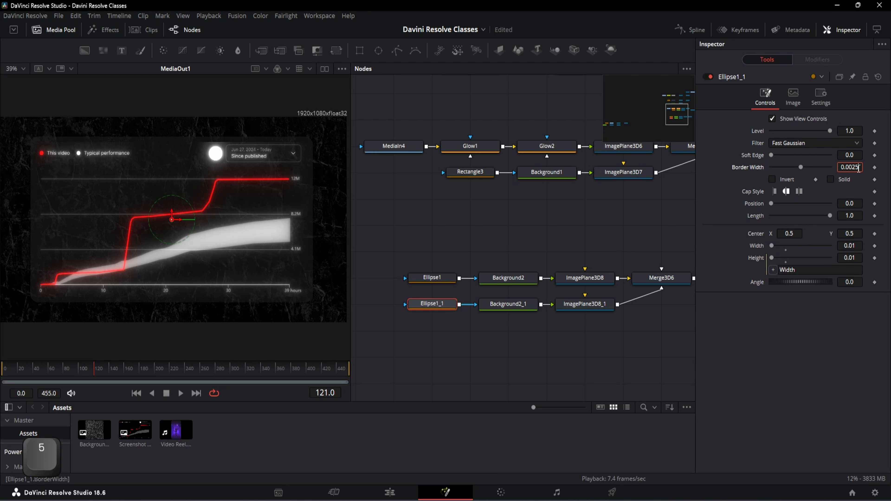
{"action": "scroll", "coordinate": [163, 220], "scroll_direction": "up", "scroll_amount": 4}
{"action": "scroll", "coordinate": [165, 224], "scroll_direction": "up", "scroll_amount": 4}
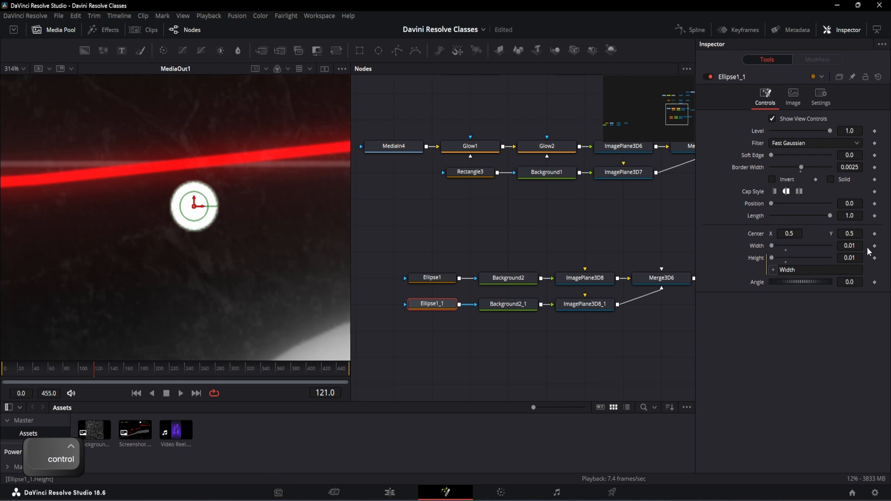
Keyframe Ellipse1_1's width at 0.0025 on frame 0.
{"action": "mouse_move", "coordinate": [845, 249]}
{"action": "left_mouse_down"}
{"action": "mouse_move", "coordinate": [866, 250]}
{"action": "mouse_move", "coordinate": [849, 249]}
{"action": "left_mouse_up"}
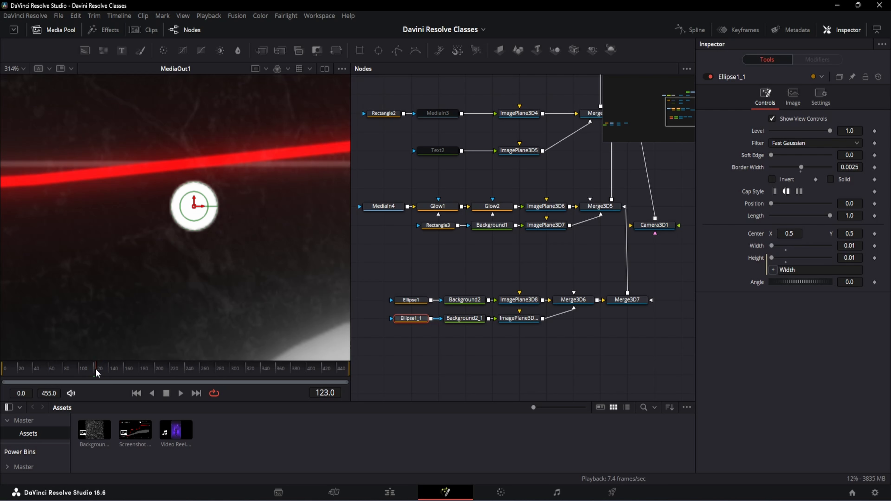
{"action": "left_click_drag", "start_coordinate": [94, 368], "coordinate": [38, 375]}
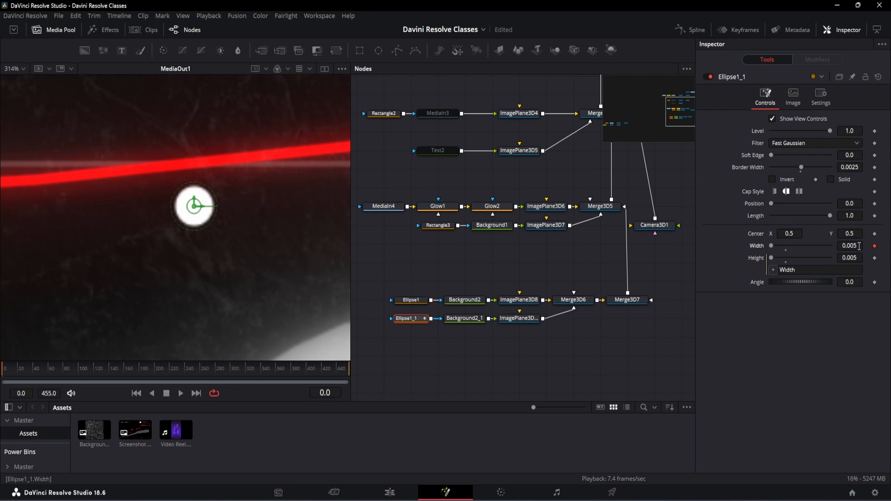
{"action": "type", "text": ".0025"}
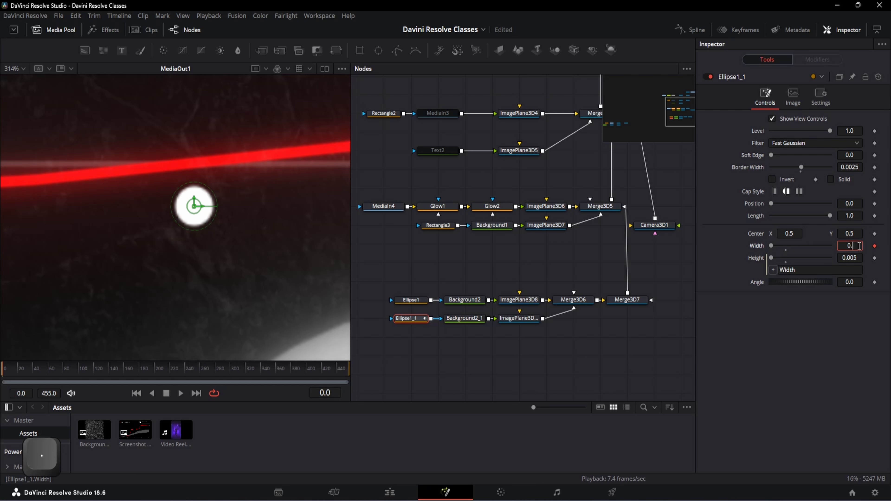
{"action": "key", "text": "Return"}
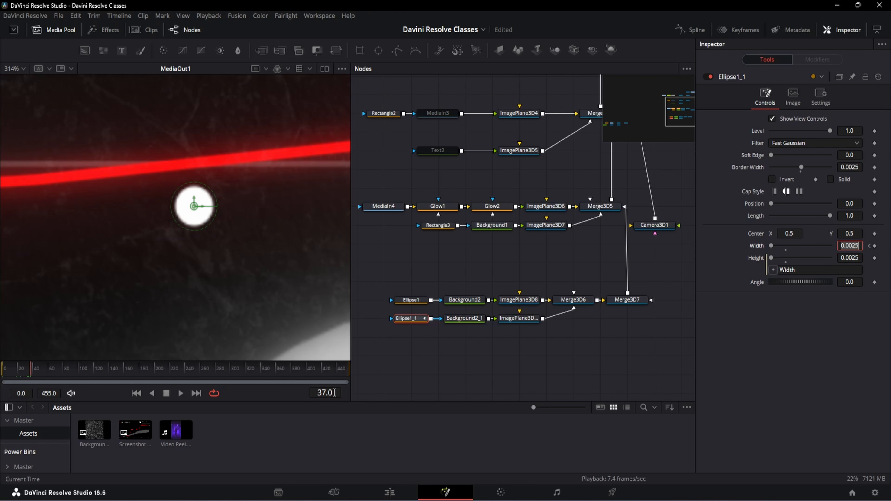
Keyframe Ellipse1_1's width at 0.097 on frame 36.
{"action": "left_click", "coordinate": [335, 392]}
{"action": "type", "text": "36"}
{"action": "key", "text": "Return"}
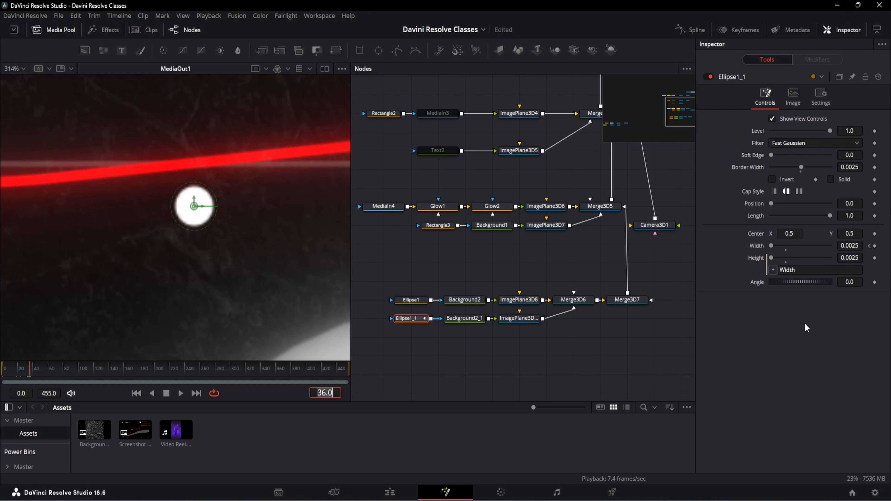
{"action": "left_click", "coordinate": [858, 246]}
{"action": "type", "text": "0"}
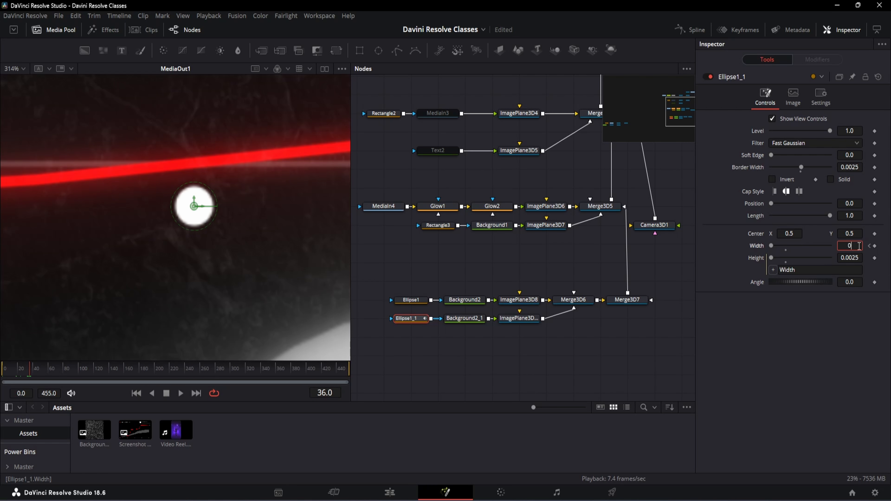
{"action": "type", "text": ".097"}
{"action": "key", "text": "Return"}
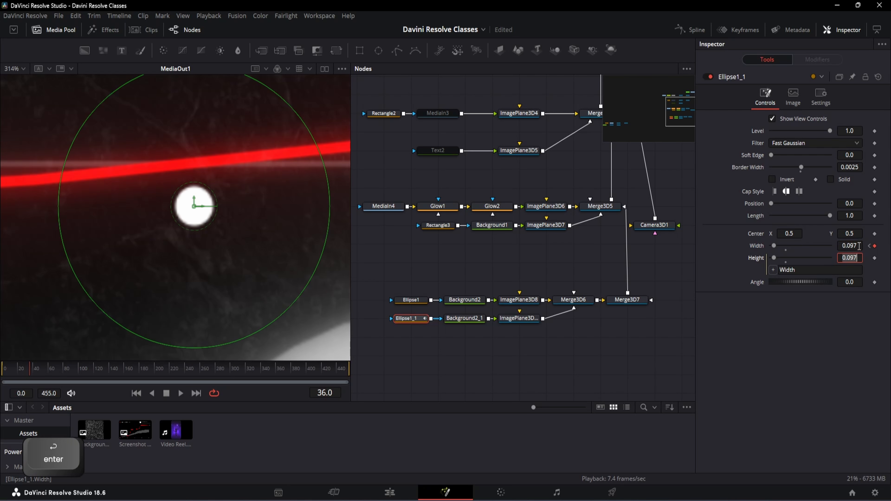
{"action": "scroll", "coordinate": [199, 228], "scroll_direction": "down", "scroll_amount": 1}
Reset Ellipse1_1's width to 0.0025 with a keyframe on frame 37.
{"action": "double_click", "coordinate": [338, 393]}
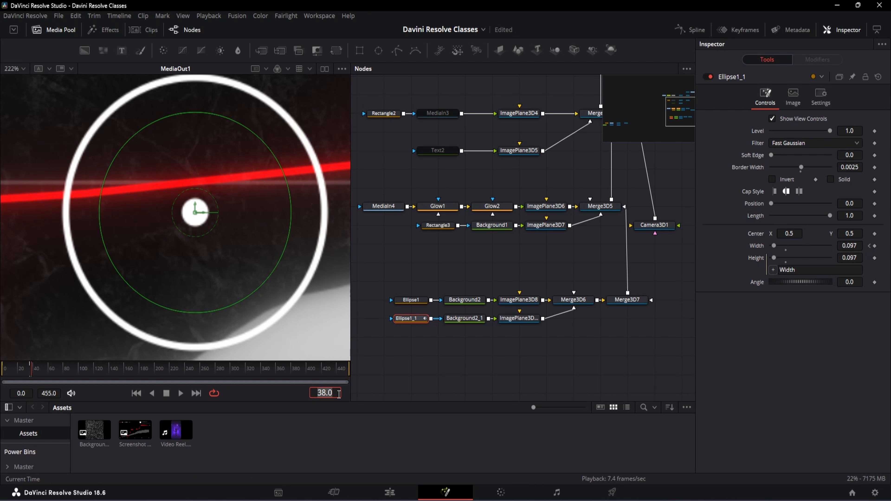
{"action": "type", "text": "37"}
{"action": "key", "text": "Return"}
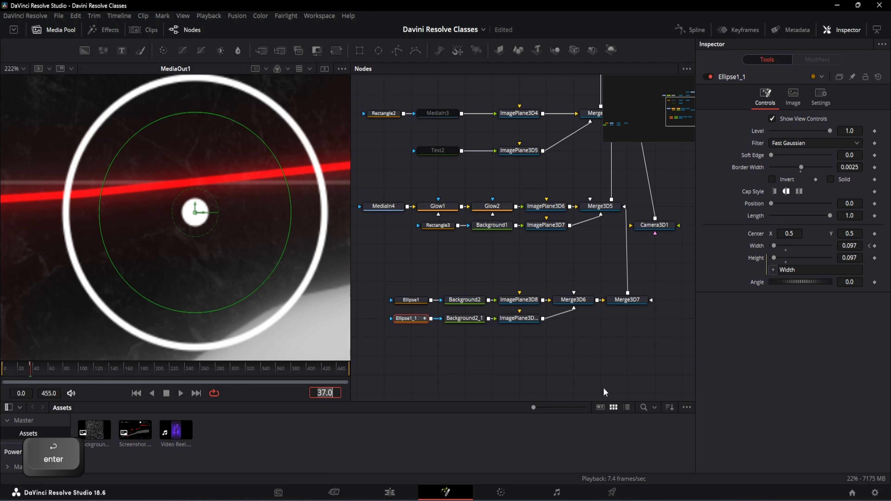
{"action": "left_click", "coordinate": [856, 246]}
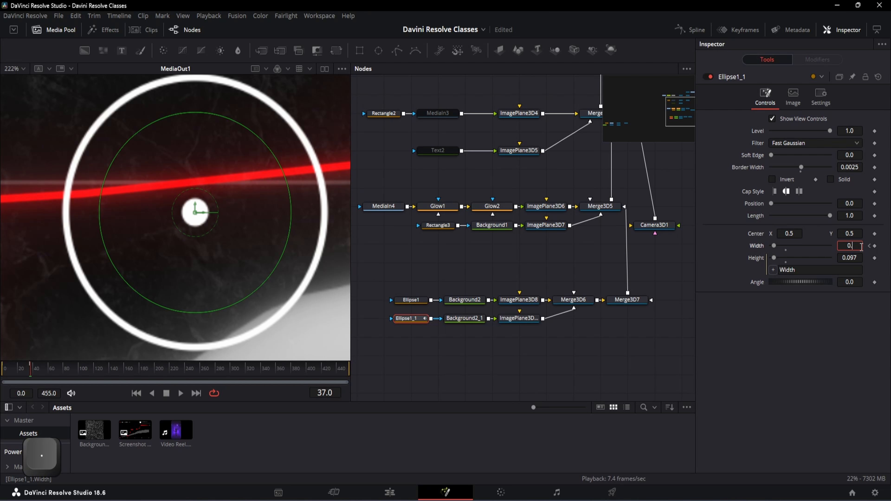
{"action": "type", "text": "0.010375"}
{"action": "key", "text": "Return"}
Play back the expanding ring in the composite and with Ellipse1_1 alone in the viewer, and save the project.
{"action": "key", "text": "space"}
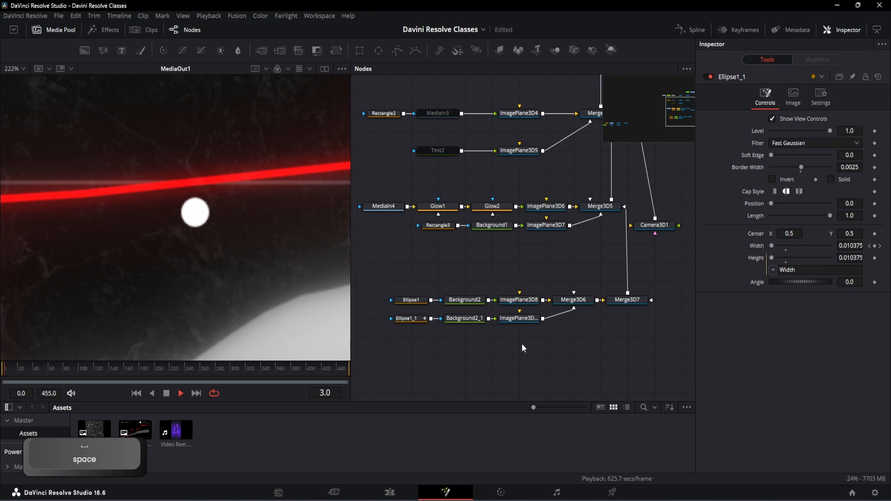
{"action": "key", "text": "space"}
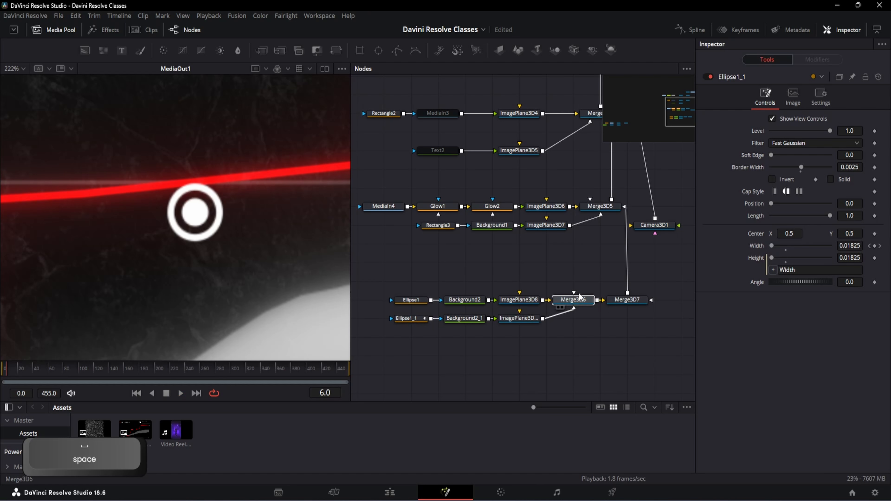
{"action": "left_click", "coordinate": [574, 299]}
{"action": "key", "text": "1"}
{"action": "key", "text": "space"}
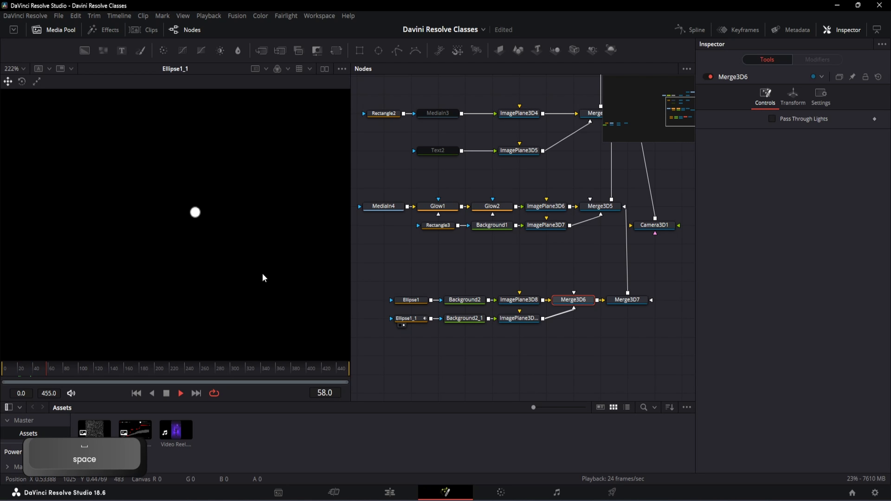
{"action": "key", "text": "ctrl+s"}
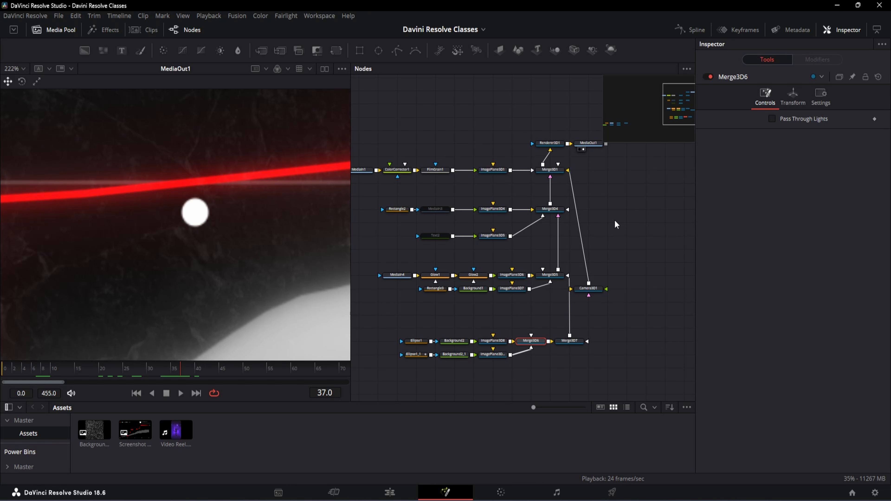
Open an enlarged Spline editor and display Ellipse1_1's animation curves fitted to the view.
{"action": "left_click", "coordinate": [691, 30]}
{"action": "left_click_drag", "start_coordinate": [415, 402], "coordinate": [430, 267]}
{"action": "left_click_drag", "start_coordinate": [522, 244], "coordinate": [554, 111]}
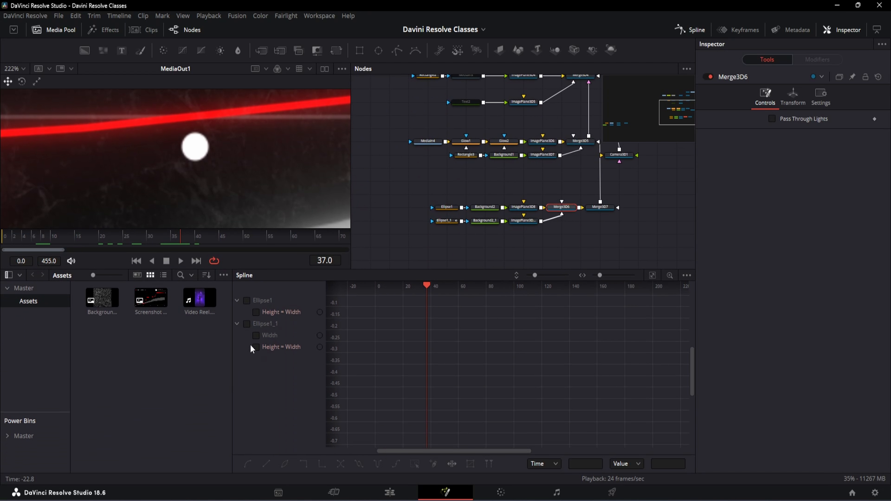
{"action": "left_click", "coordinate": [244, 325]}
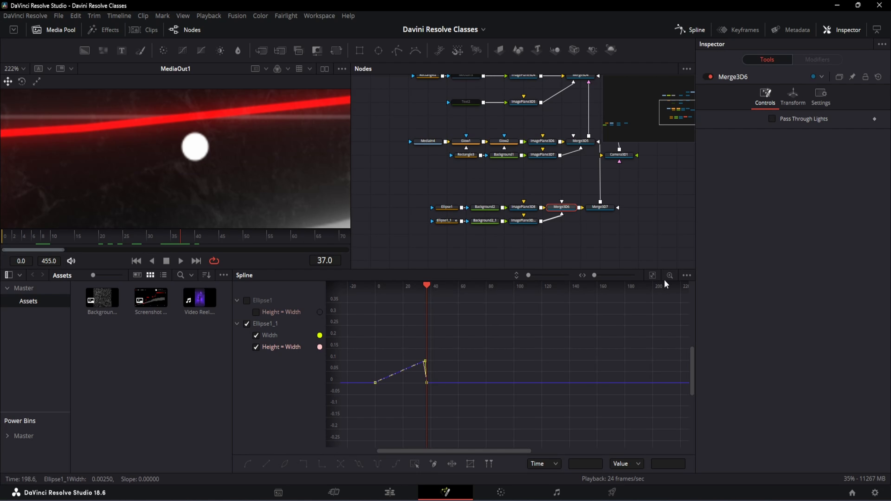
{"action": "left_click", "coordinate": [651, 278]}
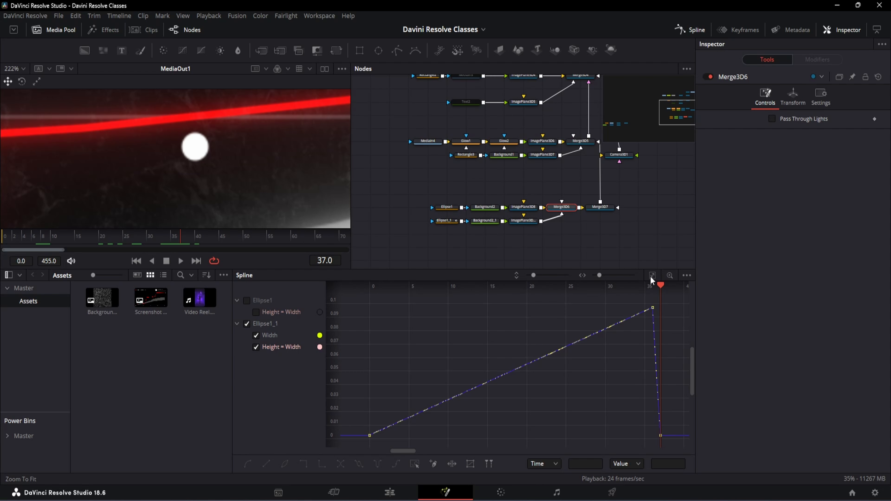
Smooth Ellipse1_1's width keyframes at frames 0 and 36 into a fast-start, slow-end curve and play back the animation.
{"action": "left_click_drag", "start_coordinate": [479, 442], "coordinate": [341, 404]}
{"action": "key", "text": "s"}
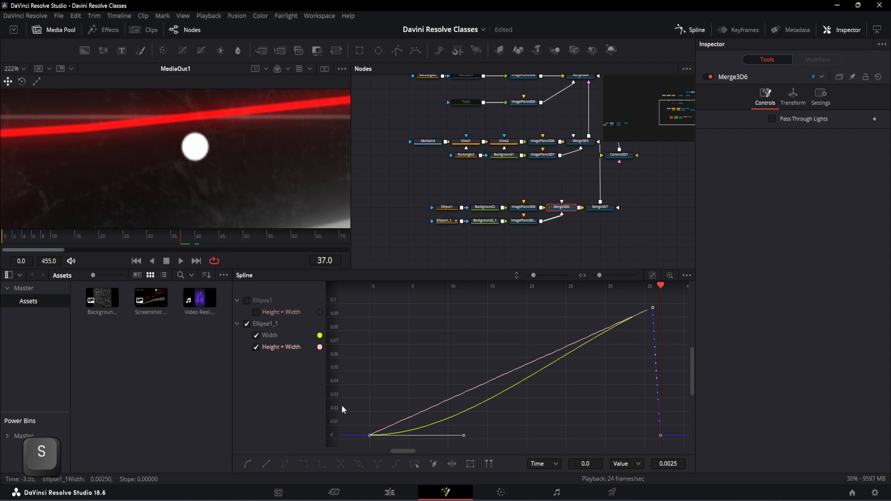
{"action": "left_click_drag", "start_coordinate": [463, 436], "coordinate": [369, 315]}
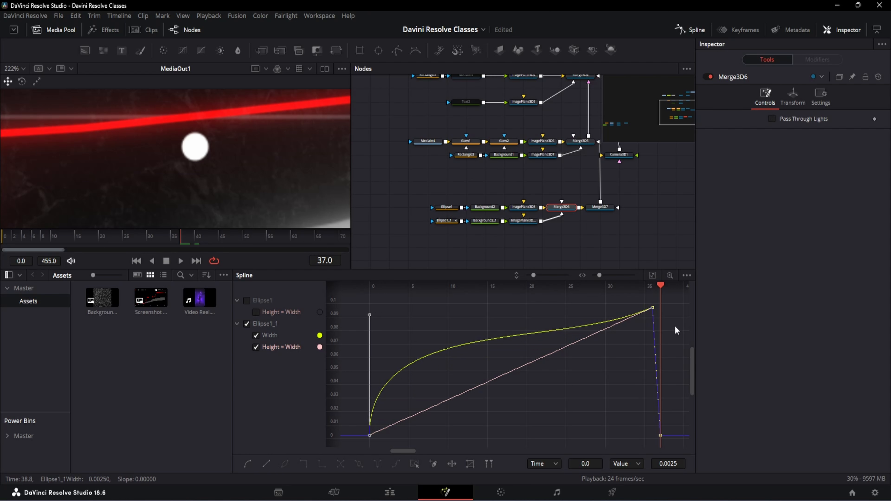
{"action": "left_click_drag", "start_coordinate": [643, 302], "coordinate": [638, 297]}
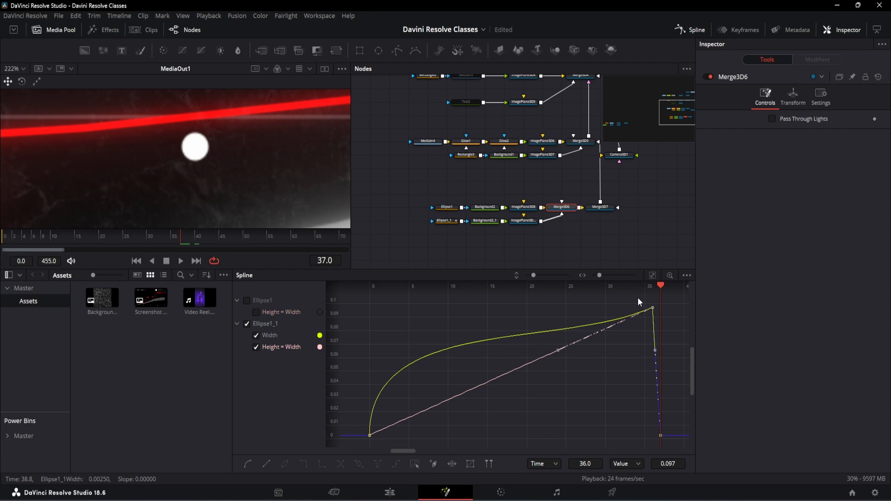
{"action": "key", "text": "s"}
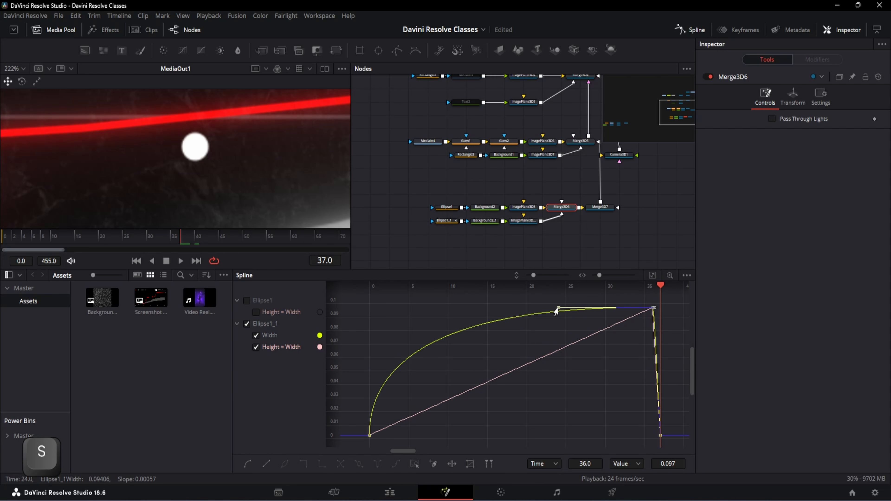
{"action": "key", "text": "space"}
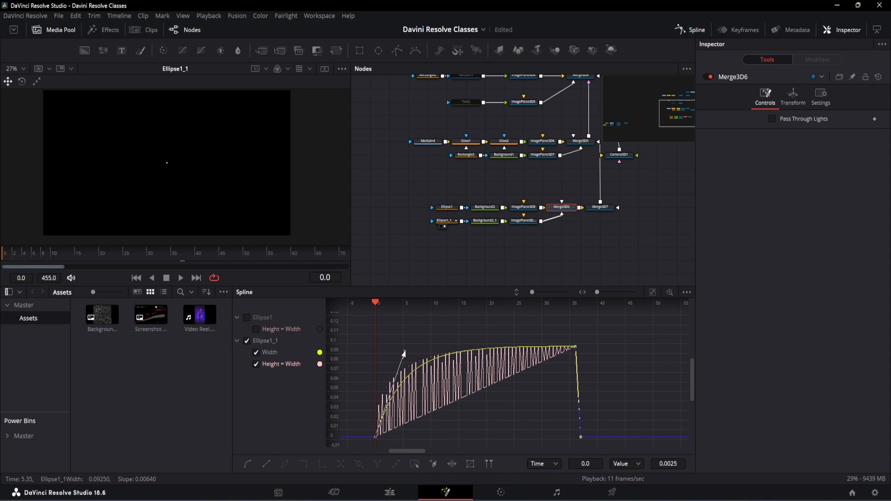
{"action": "key", "text": "space"}
Loop all of Ellipse1_1's width keyframes and play back the repeating ring animation.
{"action": "scroll", "coordinate": [438, 375], "scroll_direction": "down", "scroll_amount": 4}
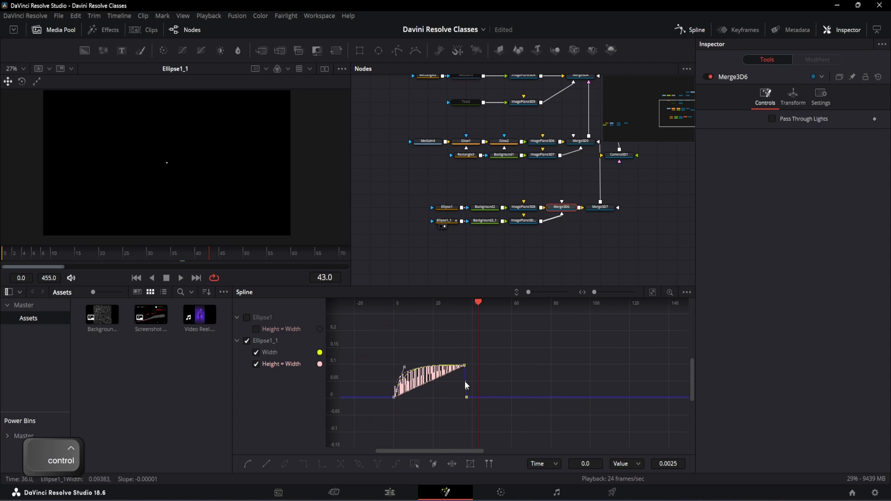
{"action": "scroll", "coordinate": [412, 377], "scroll_direction": "up", "scroll_amount": 4}
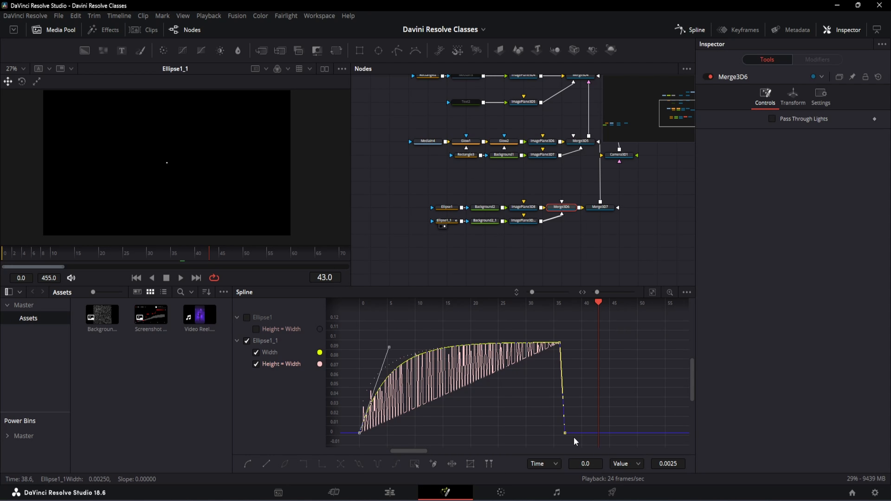
{"action": "left_click_drag", "start_coordinate": [575, 442], "coordinate": [352, 336]}
{"action": "left_click", "coordinate": [358, 465]}
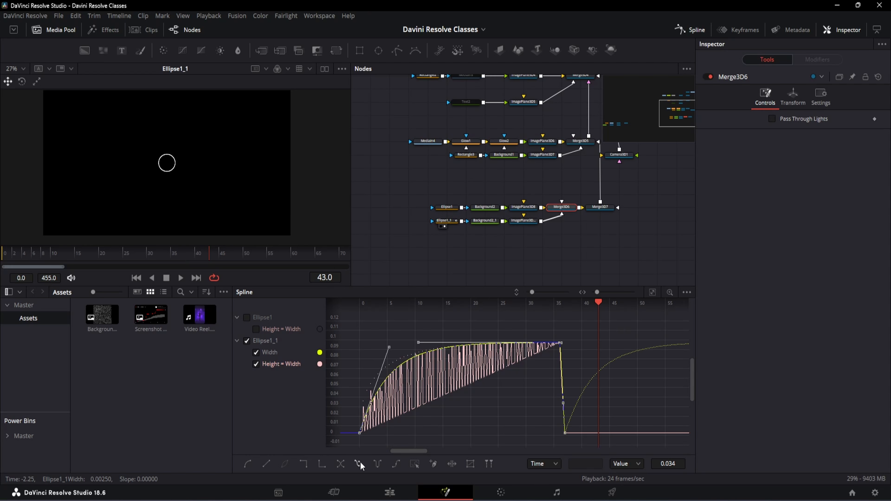
{"action": "scroll", "coordinate": [128, 165], "scroll_direction": "up", "scroll_amount": 2}
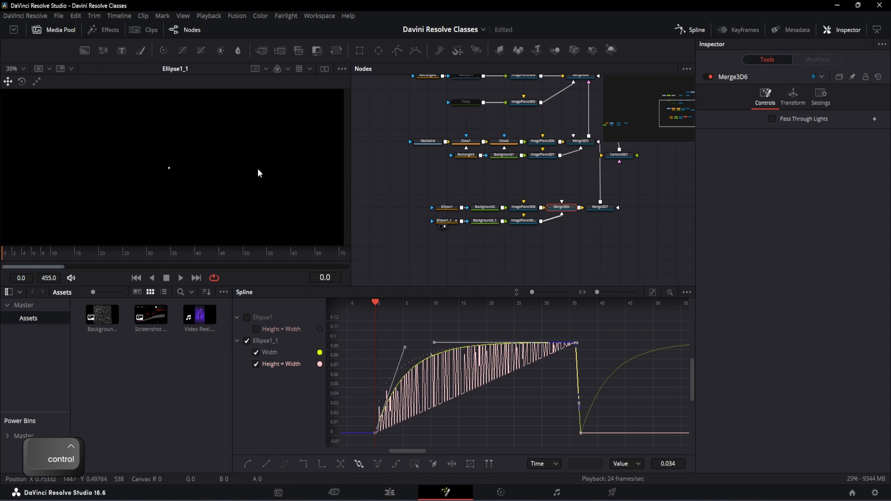
{"action": "key", "text": "space"}
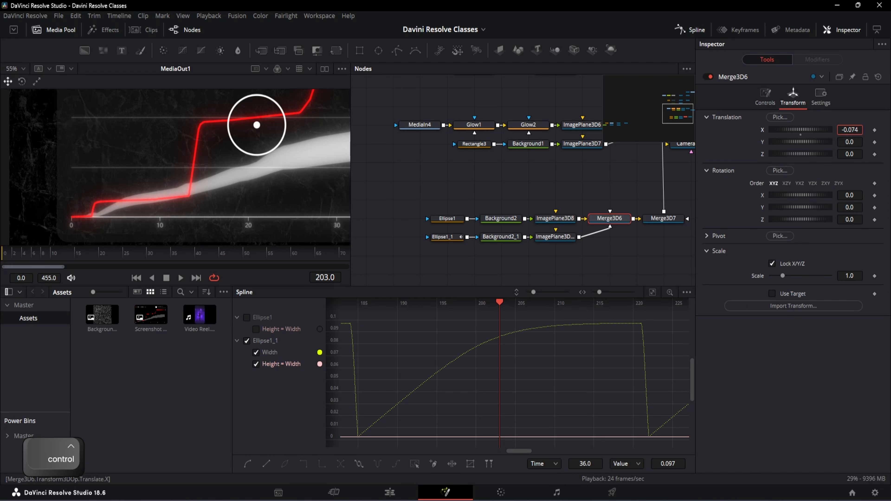
Scale Merge3D6 to 0.489, position it over the red line's first bend at X -0.2515, Y -0.1162, Z 0.033753, and save the project.
{"action": "left_click_drag", "start_coordinate": [800, 129], "coordinate": [784, 142]}
{"action": "left_click_drag", "start_coordinate": [788, 276], "coordinate": [781, 276]}
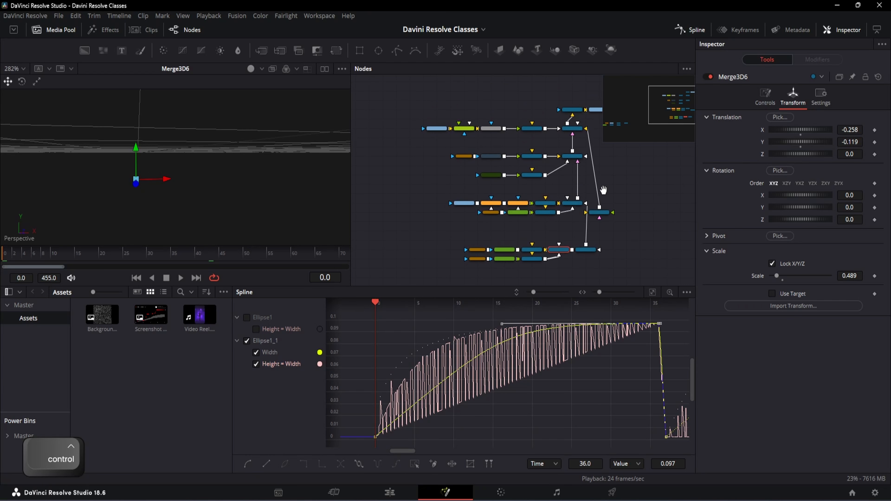
{"action": "scroll", "coordinate": [577, 130], "scroll_direction": "up", "scroll_amount": 5}
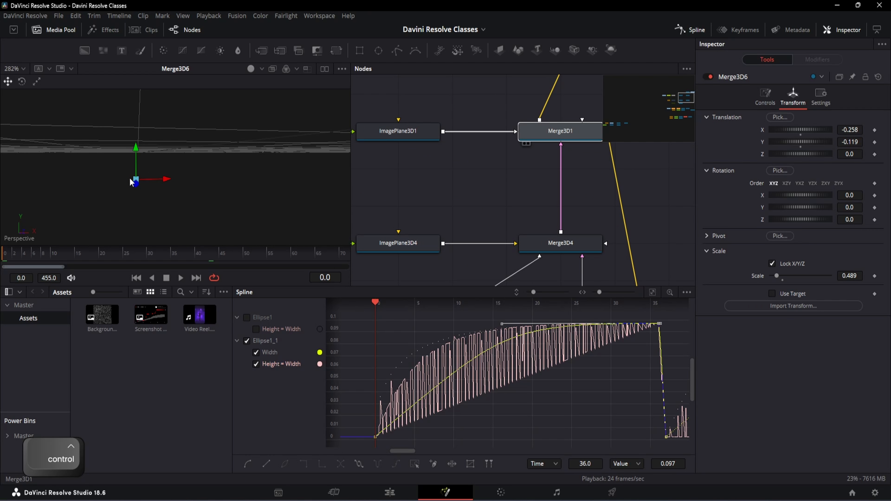
{"action": "left_click_drag", "start_coordinate": [129, 178], "coordinate": [154, 174]}
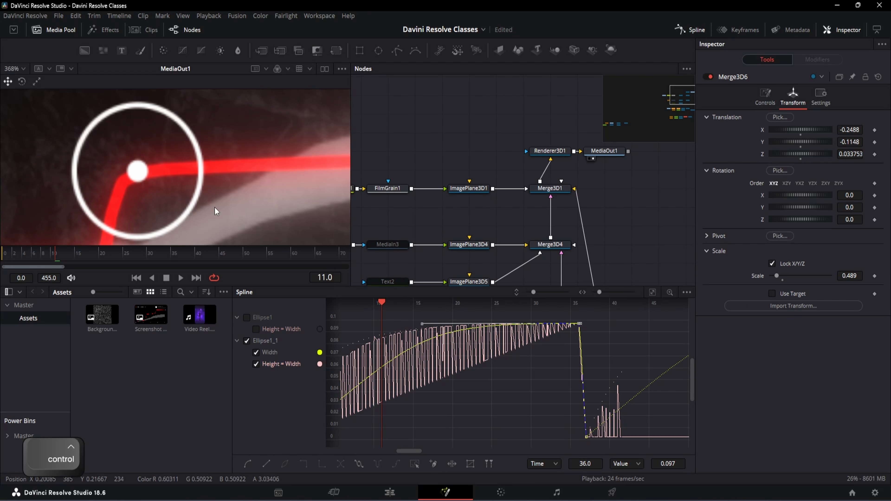
{"action": "key", "text": "ctrl+s"}
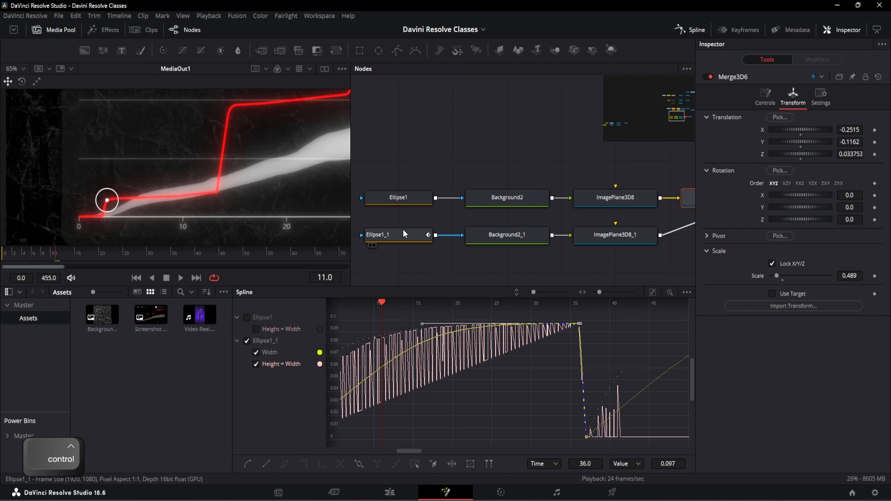
Keyframe the ring plane ImagePlane3D8_1's material opacity at 1.0 on frame 0, lower it at frame 36, and go to frame 37.
{"action": "left_click", "coordinate": [602, 243]}
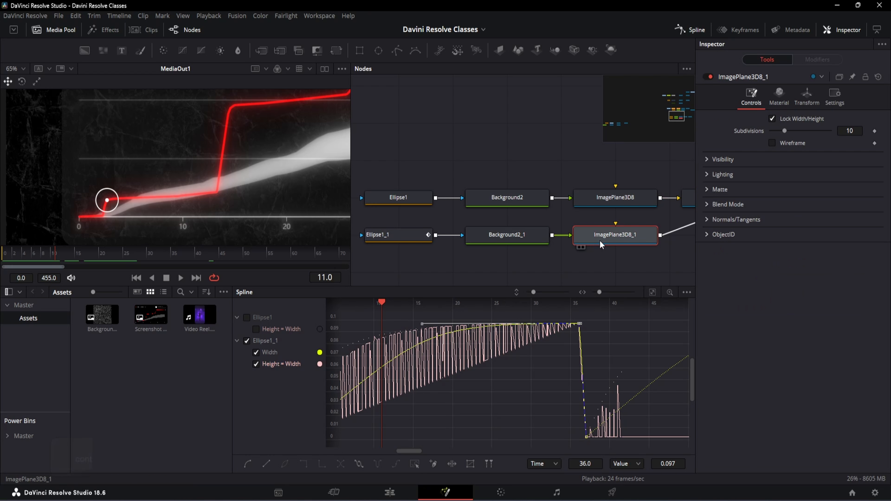
{"action": "left_click", "coordinate": [780, 94]}
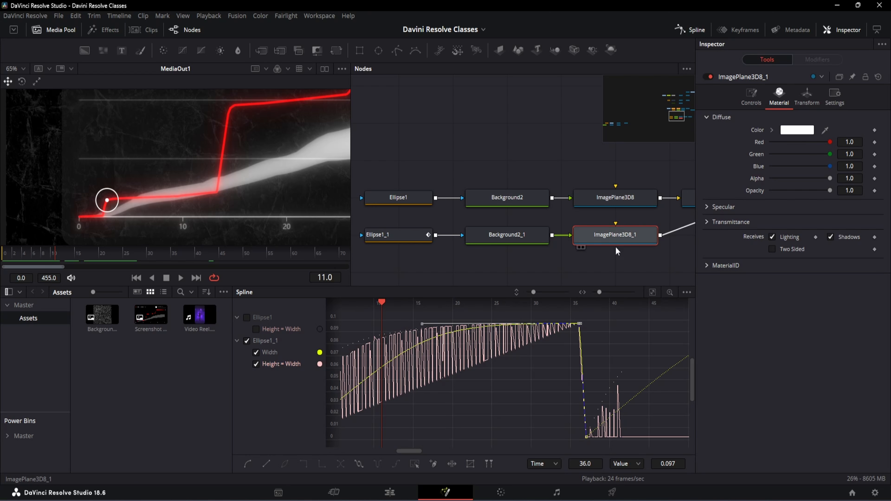
{"action": "left_click", "coordinate": [17, 255]}
{"action": "left_click_drag", "start_coordinate": [17, 256], "coordinate": [2, 257]}
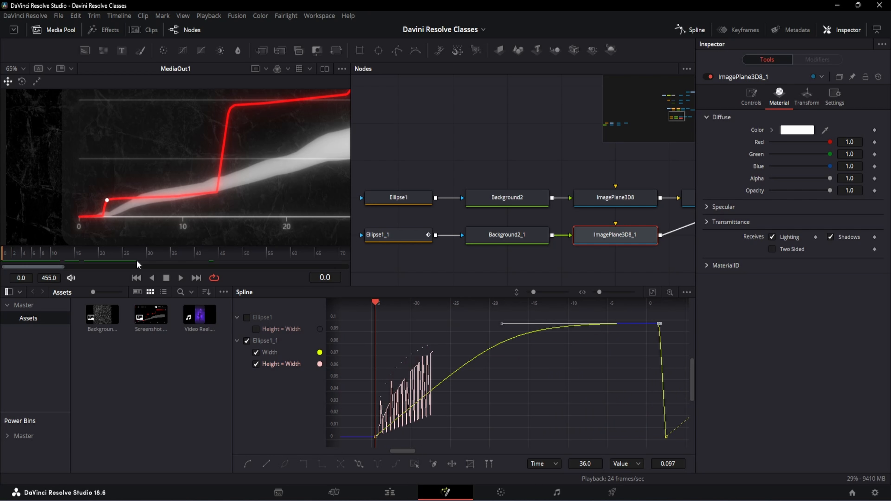
{"action": "left_click", "coordinate": [875, 191]}
{"action": "left_click", "coordinate": [180, 261]}
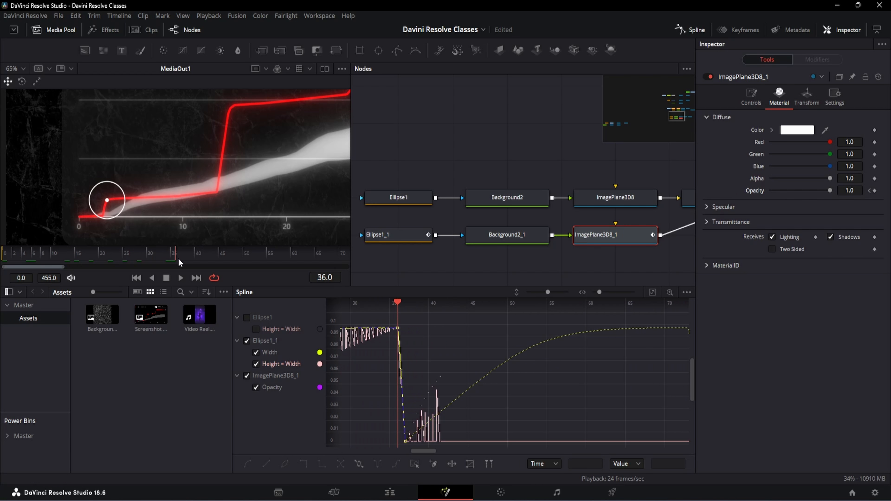
{"action": "double_click", "coordinate": [334, 280]}
{"action": "left_click_drag", "start_coordinate": [831, 191], "coordinate": [781, 191]}
{"action": "type", "text": "37"}
{"action": "key", "text": "Return"}
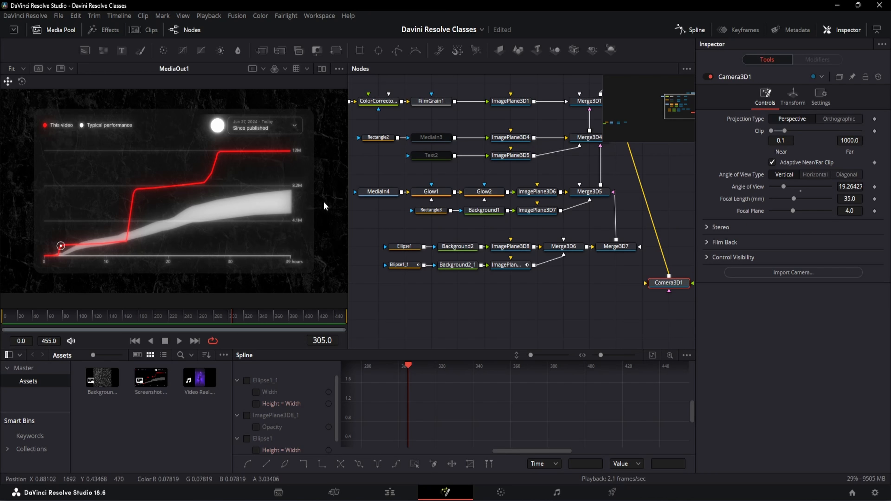
Duplicate the Text2 and ImagePlane3D5 nodes beneath the ring nodes and enable the copied text node.
{"action": "left_click_drag", "start_coordinate": [391, 152], "coordinate": [506, 157]}
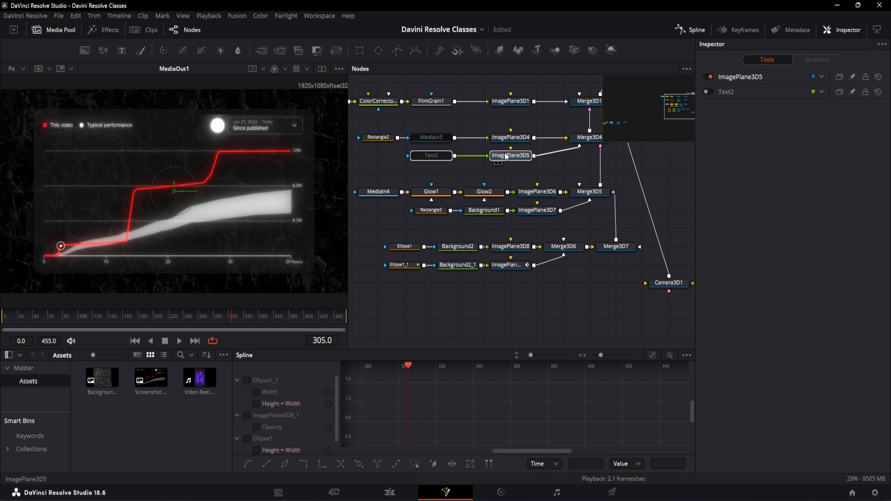
{"action": "key", "text": "ctrl+v"}
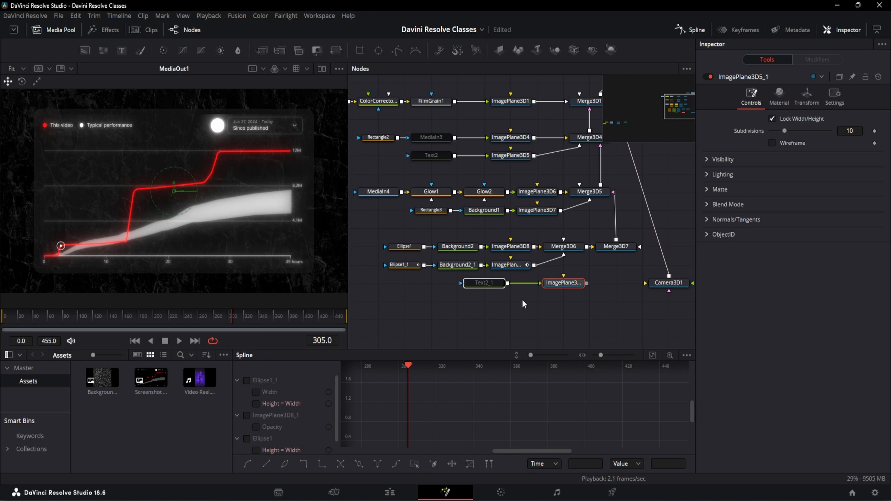
{"action": "left_click", "coordinate": [441, 285]}
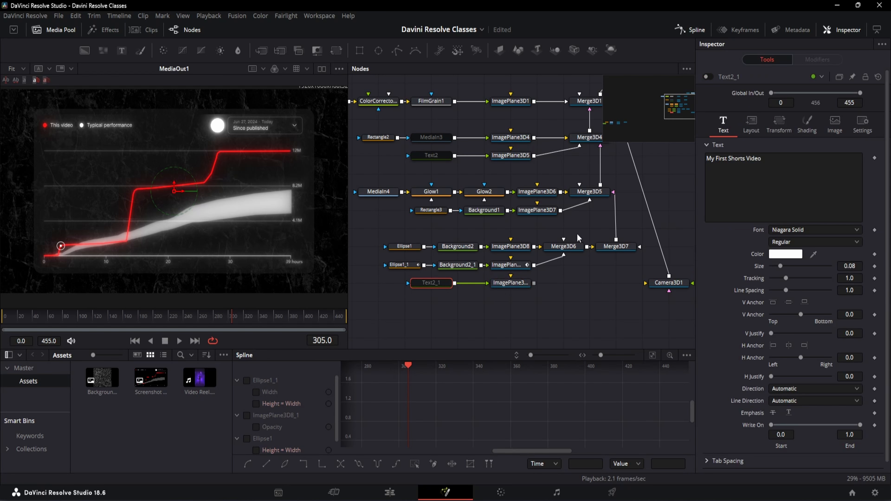
{"action": "left_click", "coordinate": [708, 77]}
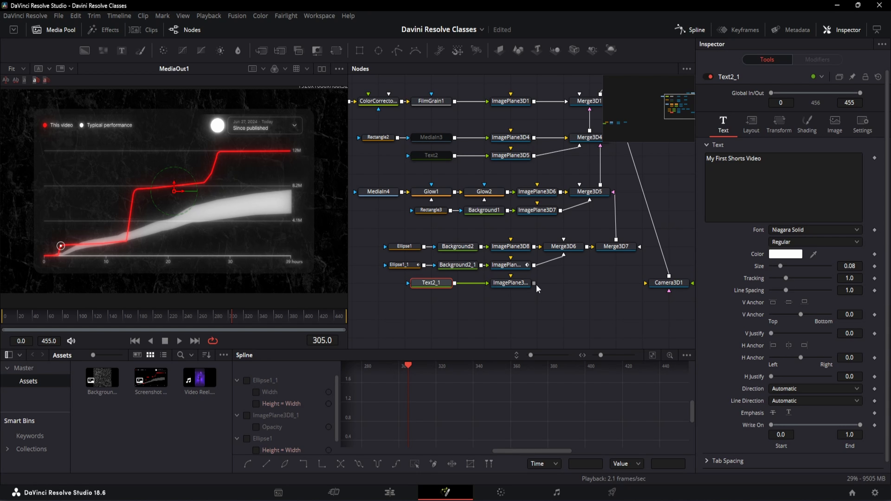
Connect the duplicated text plane to Merge3D6 and replace its text with "Phase 1".
{"action": "left_click", "coordinate": [762, 157]}
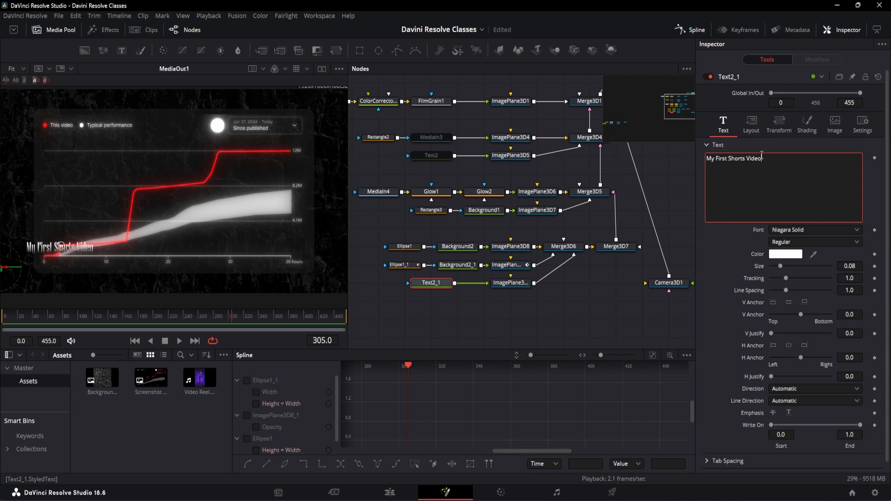
{"action": "key", "text": "BackSpace"}
{"action": "type", "text": "Phase 1"}
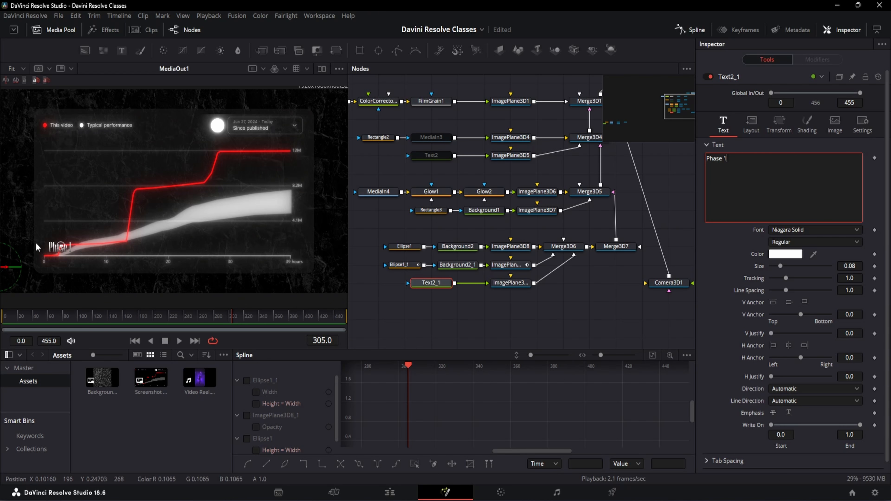
Scale the "Phase 1" text plane to 0.749 and lower it to Y -0.042, just beneath the dot marker.
{"action": "scroll", "coordinate": [146, 243], "scroll_direction": "up", "scroll_amount": 5, "text": "ctrl"}
{"action": "left_click", "coordinate": [511, 283]}
{"action": "left_click_drag", "start_coordinate": [849, 276], "coordinate": [762, 276]}
{"action": "mouse_move", "coordinate": [850, 142]}
{"action": "left_mouse_down"}
{"action": "mouse_move", "coordinate": [825, 142]}
{"action": "mouse_move", "coordinate": [833, 142]}
{"action": "left_mouse_up"}
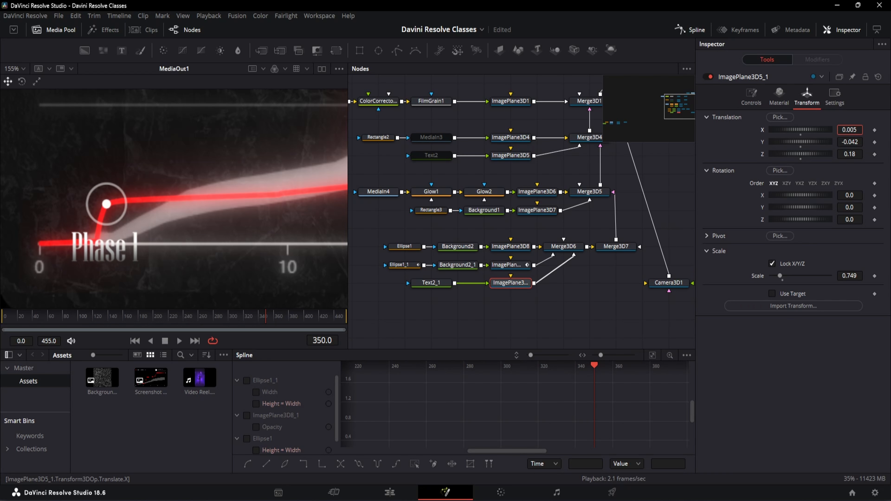
{"action": "scroll", "coordinate": [90, 247], "scroll_direction": "down", "scroll_amount": 4, "text": "ctrl"}
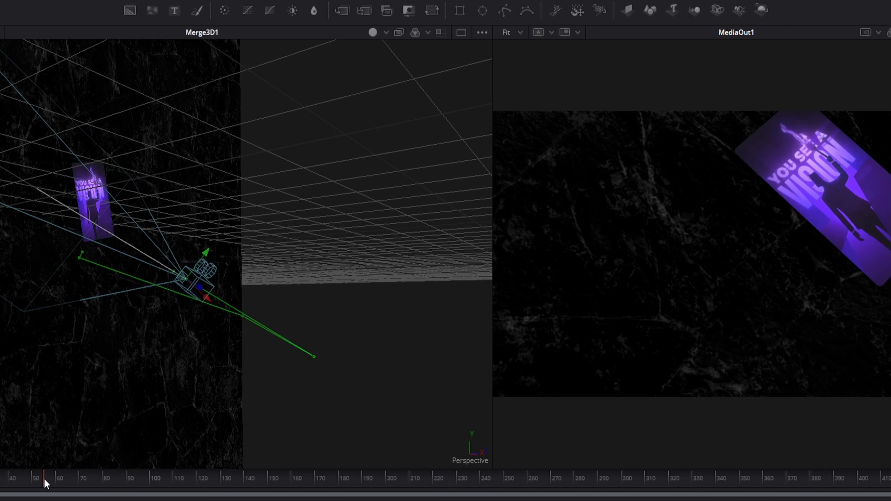
Scrub through the example camera move and position Camera3D1 at X -0.821, Y -0.63, Z 1.71 to frame the tilted graph.
{"action": "left_click_drag", "start_coordinate": [45, 480], "coordinate": [265, 490]}
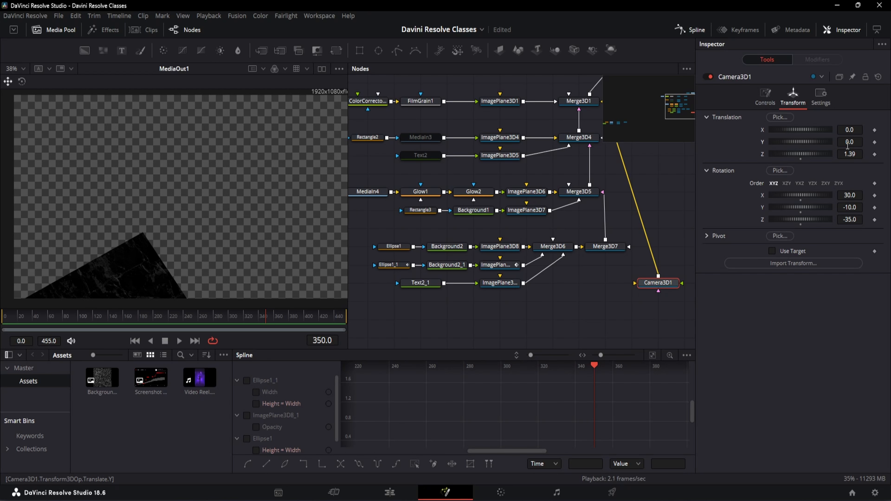
{"action": "left_click_drag", "start_coordinate": [850, 142], "coordinate": [812, 142]}
{"action": "left_click_drag", "start_coordinate": [849, 130], "coordinate": [862, 154]}
{"action": "left_click_drag", "start_coordinate": [849, 142], "coordinate": [843, 142]}
{"action": "left_click_drag", "start_coordinate": [849, 130], "coordinate": [840, 130]}
{"action": "left_click_drag", "start_coordinate": [187, 241], "coordinate": [171, 246]}
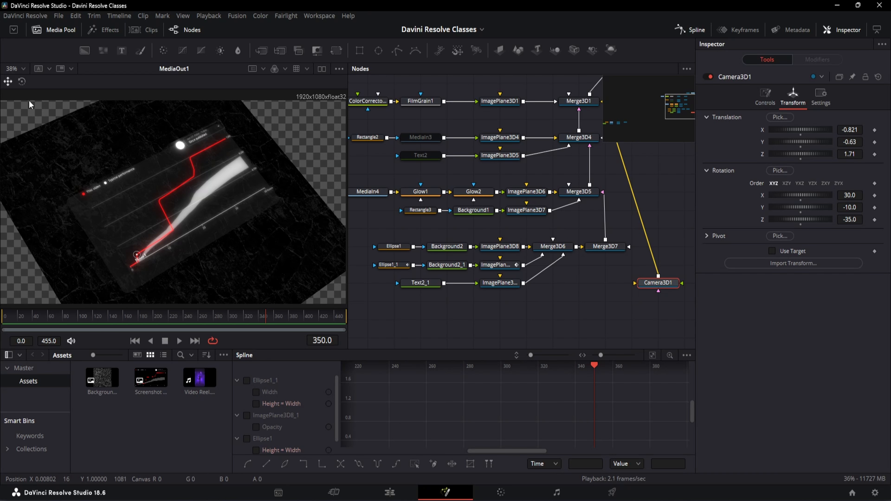
Set the scale of the background wall plane ImagePlane3D1 to 3.0 so it fills the camera frame.
{"action": "left_click_drag", "start_coordinate": [549, 171], "coordinate": [566, 228]}
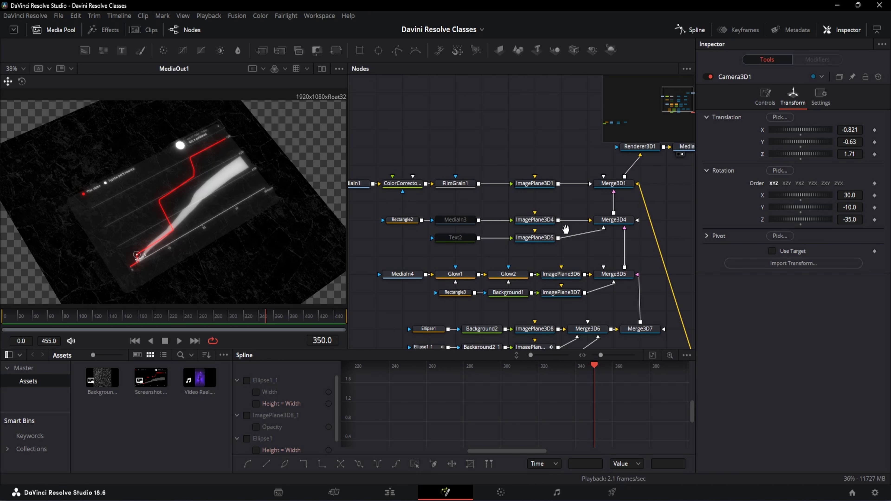
{"action": "left_click_drag", "start_coordinate": [474, 181], "coordinate": [524, 185]}
{"action": "left_click", "coordinate": [406, 189]}
{"action": "left_click", "coordinate": [585, 188]}
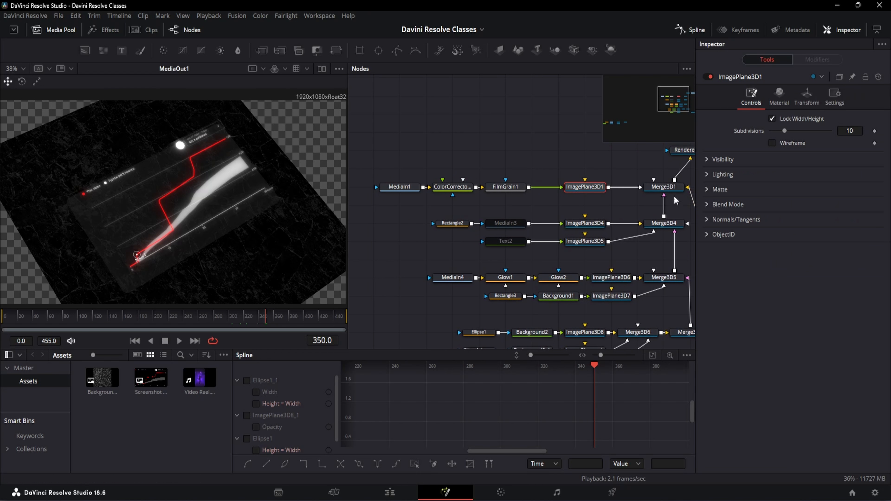
{"action": "left_click", "coordinate": [807, 97]}
{"action": "left_click_drag", "start_coordinate": [782, 276], "coordinate": [795, 276]}
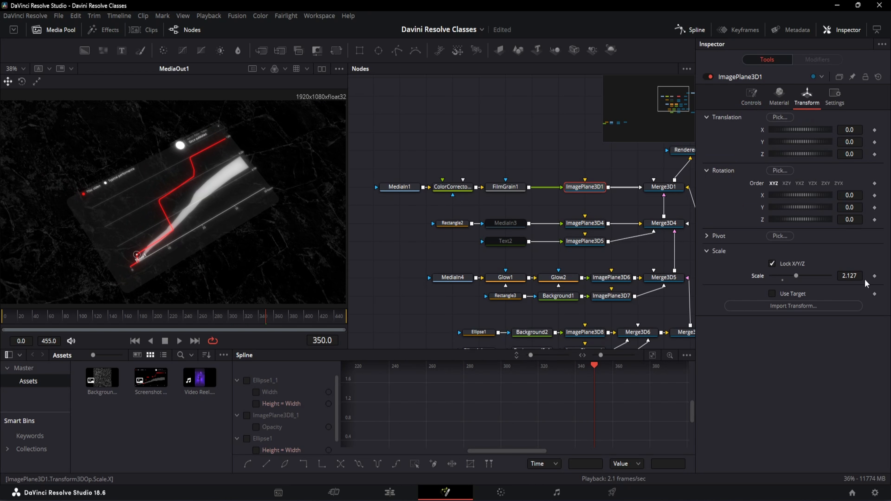
{"action": "type", "text": "3"}
{"action": "key", "text": "Return"}
Set the Z translation of the graph's background panel ImagePlane3D7 to 0.104.
{"action": "left_click_drag", "start_coordinate": [551, 338], "coordinate": [494, 278]}
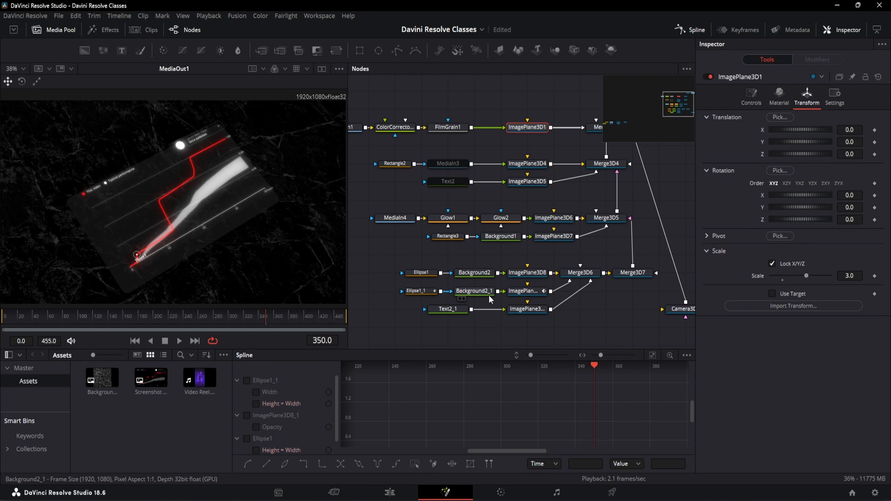
{"action": "left_click", "coordinate": [557, 239]}
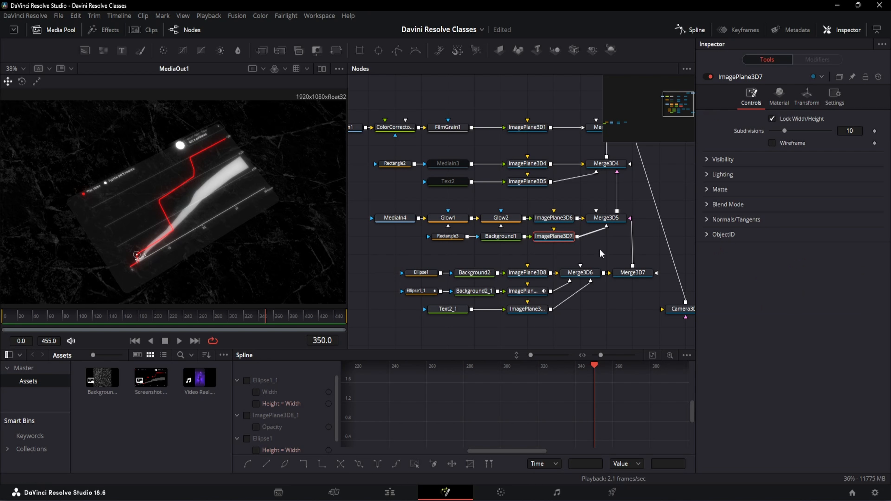
{"action": "left_click", "coordinate": [818, 101]}
{"action": "left_click_drag", "start_coordinate": [854, 158], "coordinate": [856, 158]}
{"action": "left_click_drag", "start_coordinate": [850, 154], "coordinate": [851, 155]}
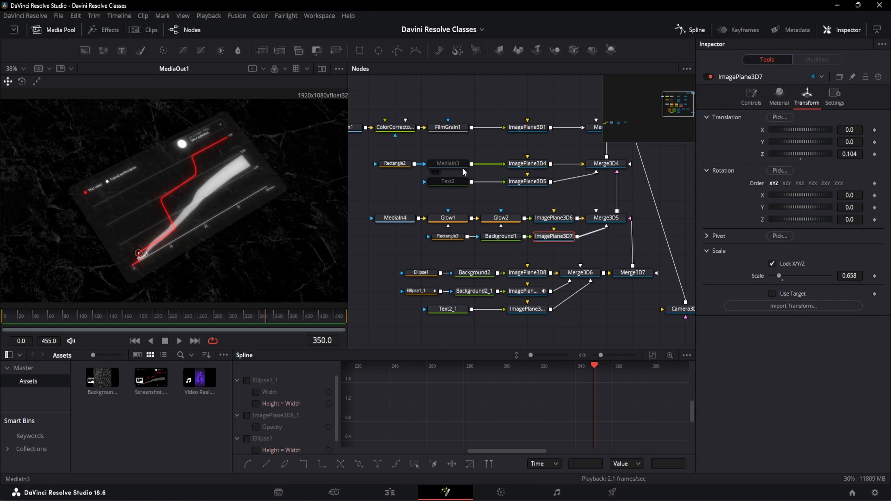
Re-enable the MediaIn3 video and Text2 title nodes and shift both branches away from Merge3D4 to make room.
{"action": "left_click", "coordinate": [463, 167]}
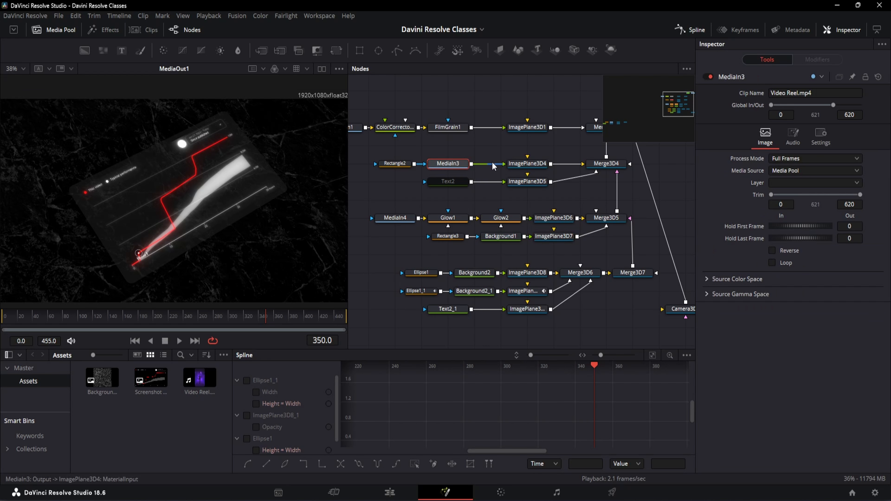
{"action": "left_click", "coordinate": [448, 182]}
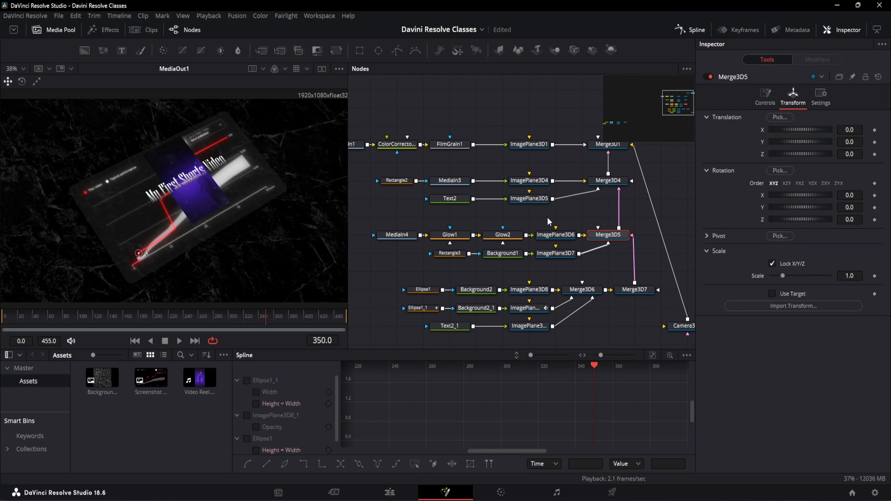
{"action": "left_click_drag", "start_coordinate": [548, 217], "coordinate": [389, 179]}
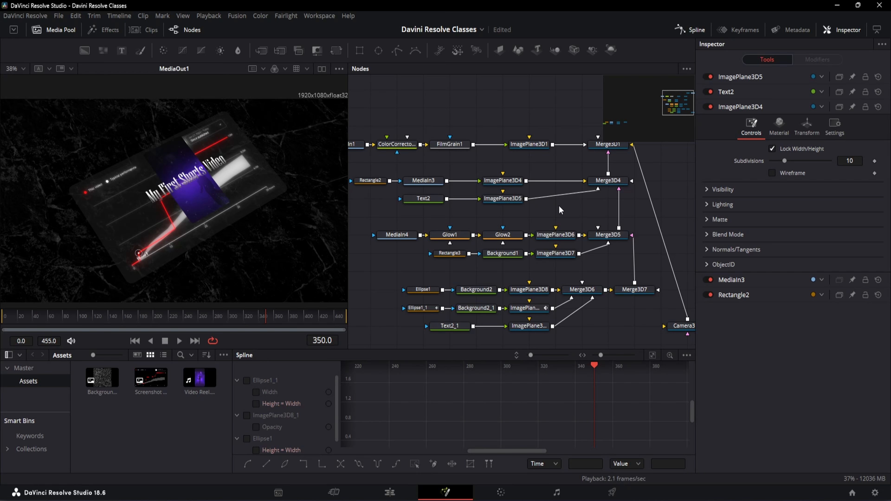
Add a Merge 3D node, route ImagePlane3D4 and ImagePlane3D5 through it into Merge3D4, and space out the nodes.
{"action": "key", "text": "shift+space"}
{"action": "type", "text": "merge"}
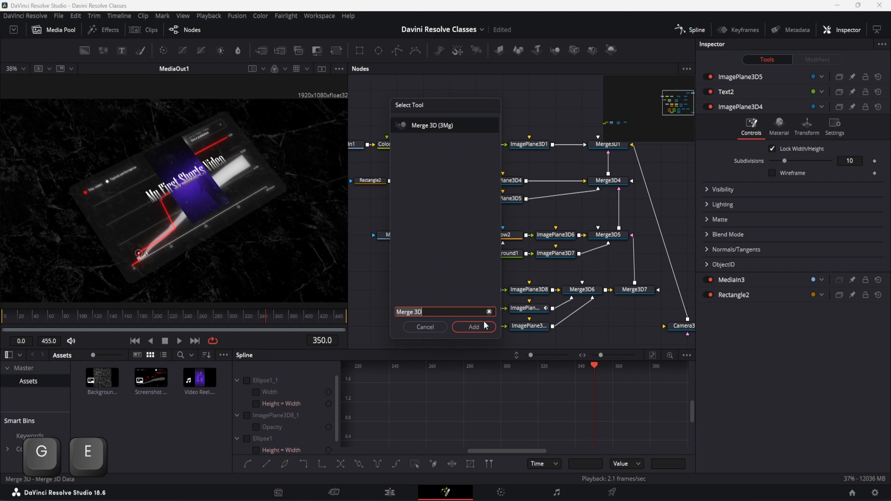
{"action": "left_click", "coordinate": [486, 325]}
{"action": "left_click", "coordinate": [586, 193]}
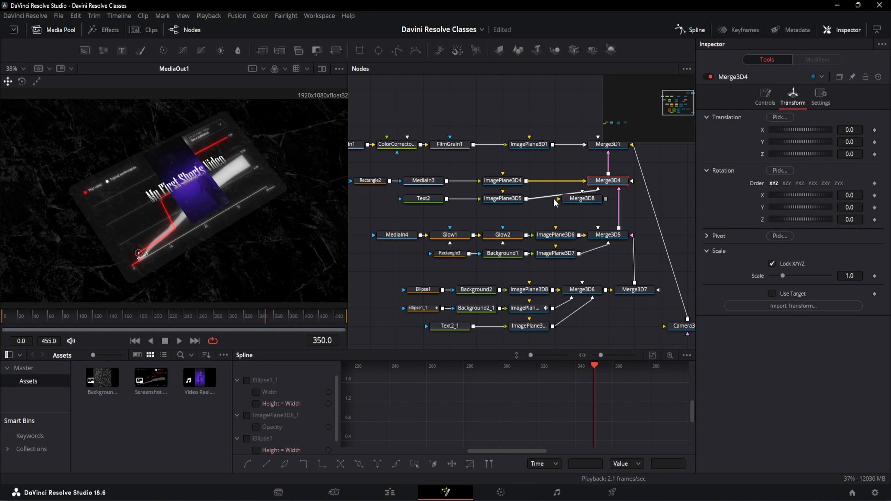
{"action": "left_click_drag", "start_coordinate": [573, 181], "coordinate": [589, 200]}
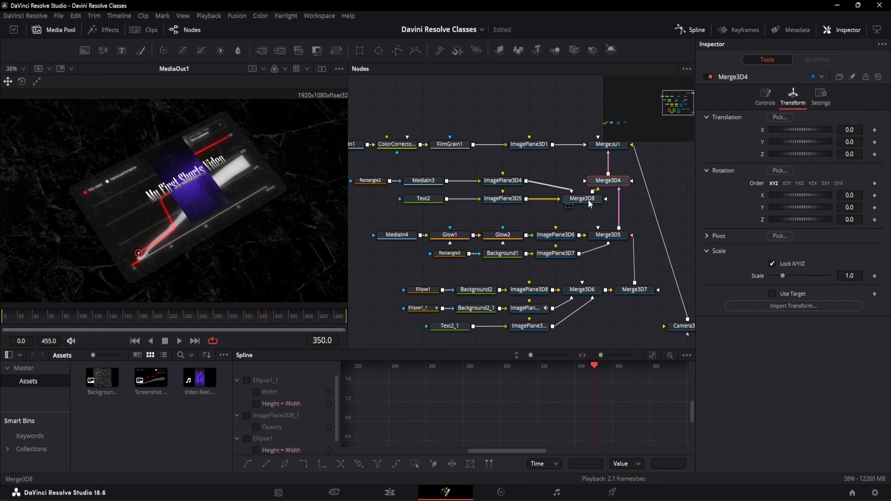
{"action": "left_click", "coordinate": [588, 199]}
{"action": "left_click_drag", "start_coordinate": [387, 186], "coordinate": [575, 218]}
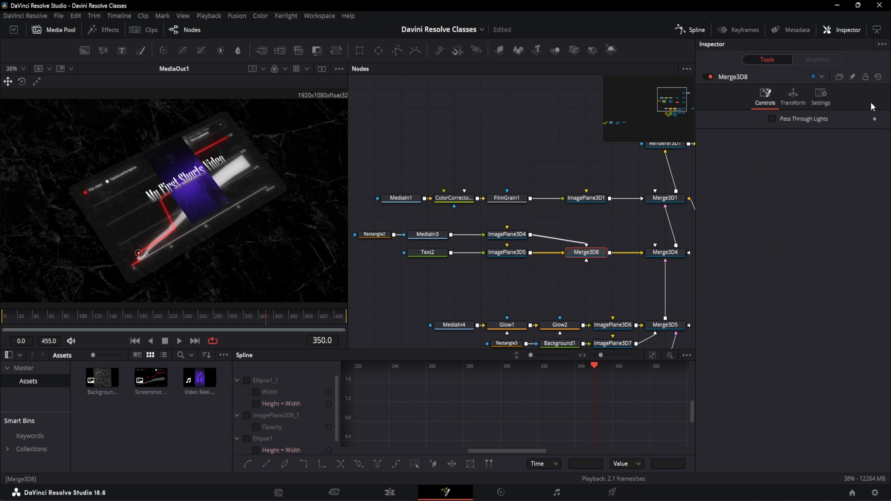
{"action": "left_click", "coordinate": [793, 96]}
{"action": "mouse_move", "coordinate": [801, 130]}
{"action": "left_mouse_down"}
{"action": "mouse_move", "coordinate": [809, 130]}
{"action": "mouse_move", "coordinate": [791, 142]}
{"action": "left_mouse_up"}
{"action": "key", "text": "ctrl+z"}
{"action": "key", "text": "ctrl+z"}
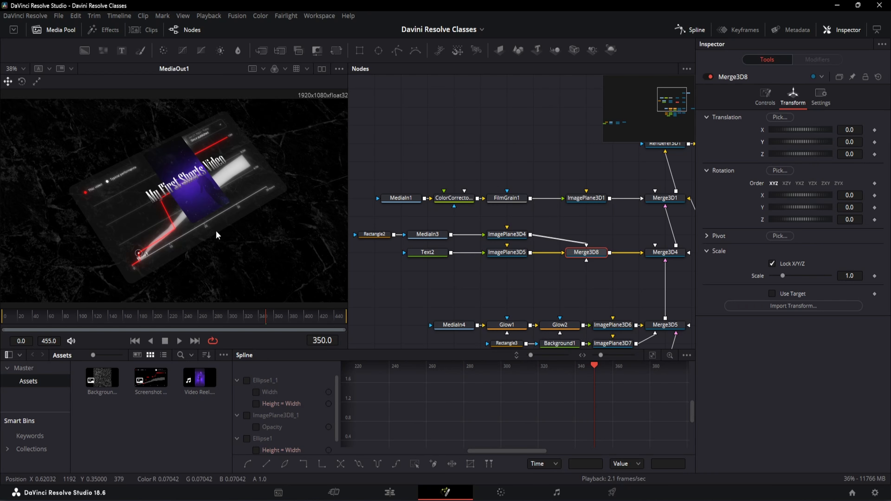
Scale down the title plane ImagePlane3D5 and place the title beneath the video plane.
{"action": "scroll", "coordinate": [201, 199], "scroll_direction": "up", "scroll_amount": 5}
{"action": "left_click", "coordinate": [507, 252]}
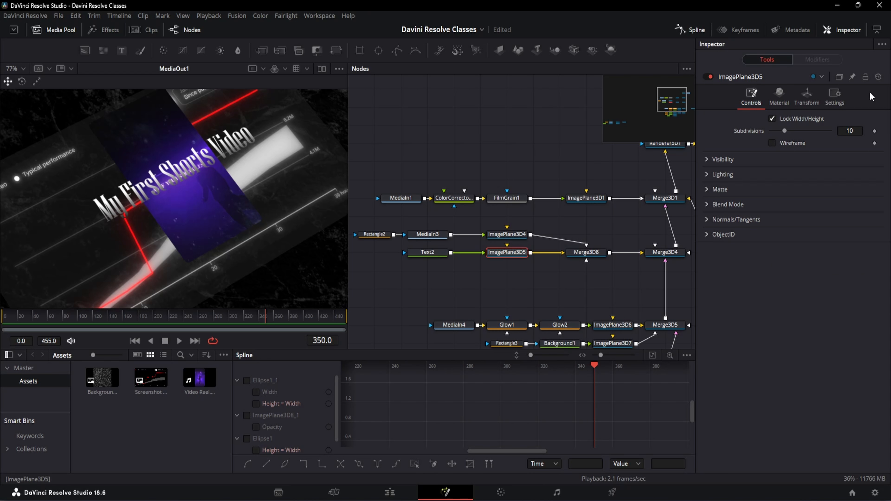
{"action": "left_click", "coordinate": [807, 94]}
{"action": "left_click_drag", "start_coordinate": [850, 130], "coordinate": [835, 141]}
{"action": "key", "text": "ctrl+z"}
{"action": "left_click_drag", "start_coordinate": [857, 275], "coordinate": [844, 276]}
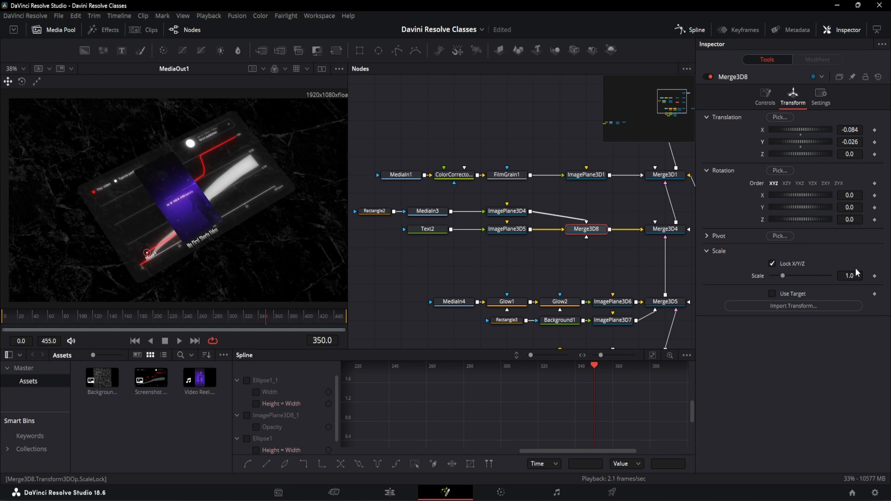
Scale Merge3D8 to 1.27, set its translation to X -0.106 and Y -0.035, show the viewer guides, and save the project.
{"action": "left_click_drag", "start_coordinate": [345, 265], "coordinate": [337, 264]}
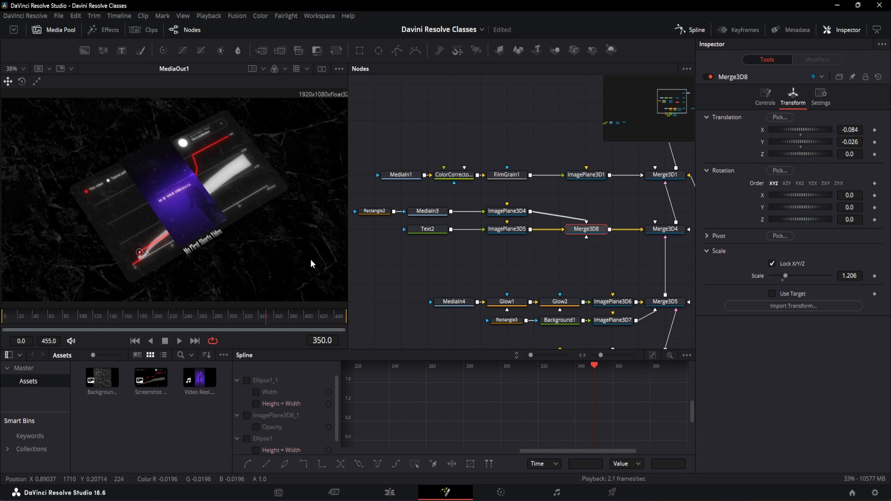
{"action": "key", "text": "ctrl+g"}
{"action": "left_click_drag", "start_coordinate": [853, 130], "coordinate": [845, 130]}
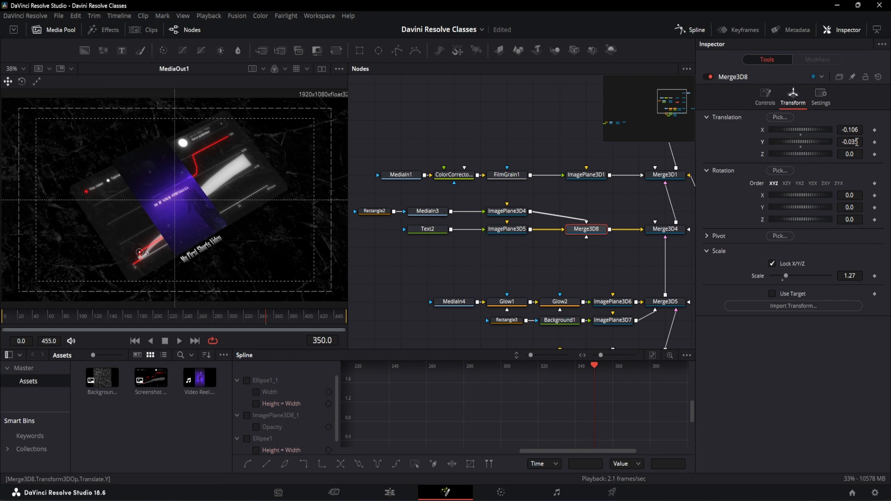
{"action": "key", "text": "ctrl+s"}
{"action": "scroll", "coordinate": [602, 220], "scroll_direction": "down", "scroll_amount": 2}
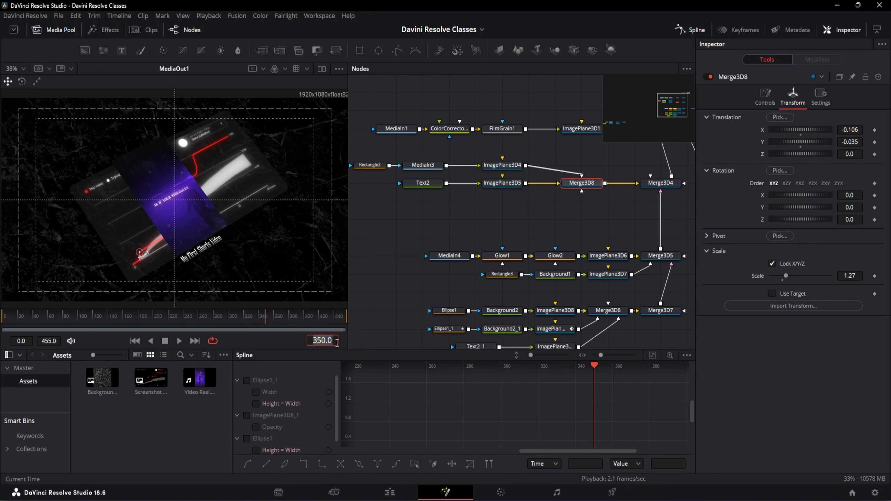
Add keyframes for Merge3D8's X translation and Z rotation at frame 76.
{"action": "type", "text": "76"}
{"action": "key", "text": "Return"}
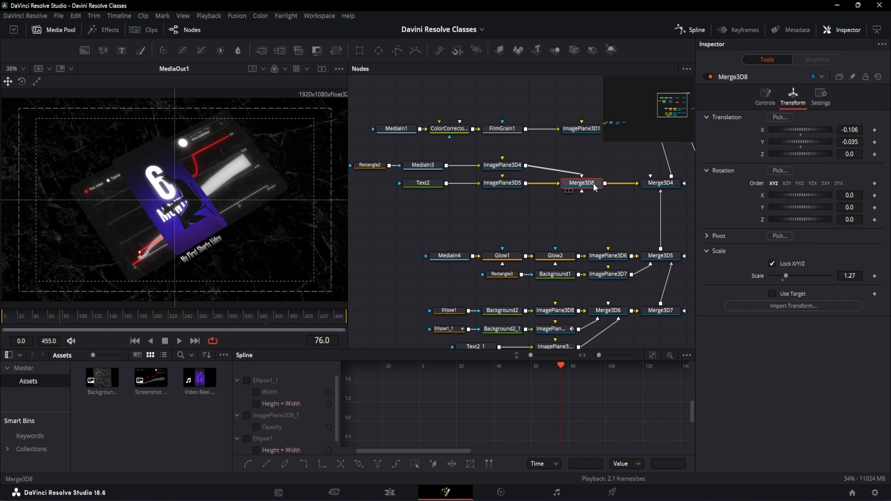
{"action": "left_click", "coordinate": [875, 220]}
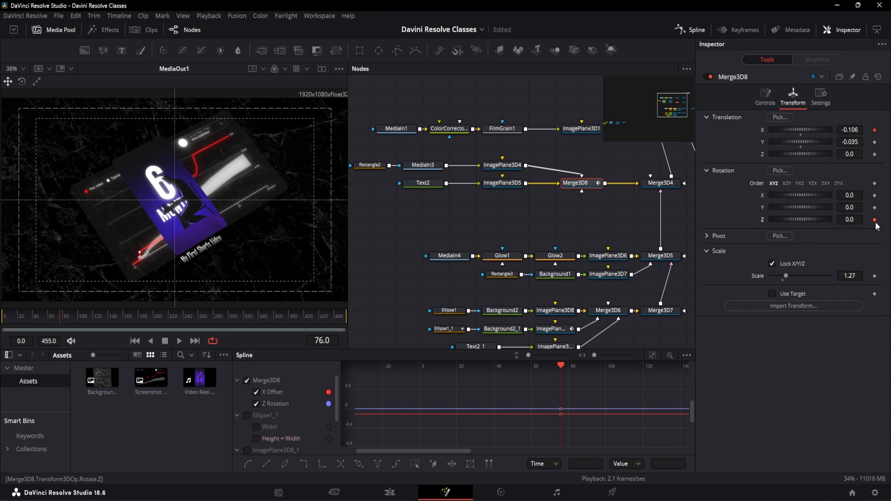
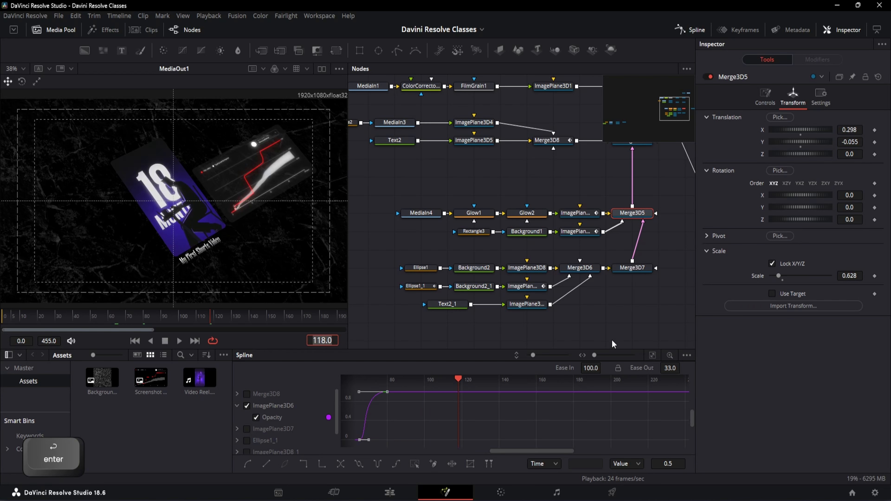
Keyframe Merge3D5's X, Y and Z translation, its X, Y and Z rotation, and its scale at frame 118.
{"action": "left_click", "coordinate": [875, 130]}
{"action": "left_click", "coordinate": [875, 142]}
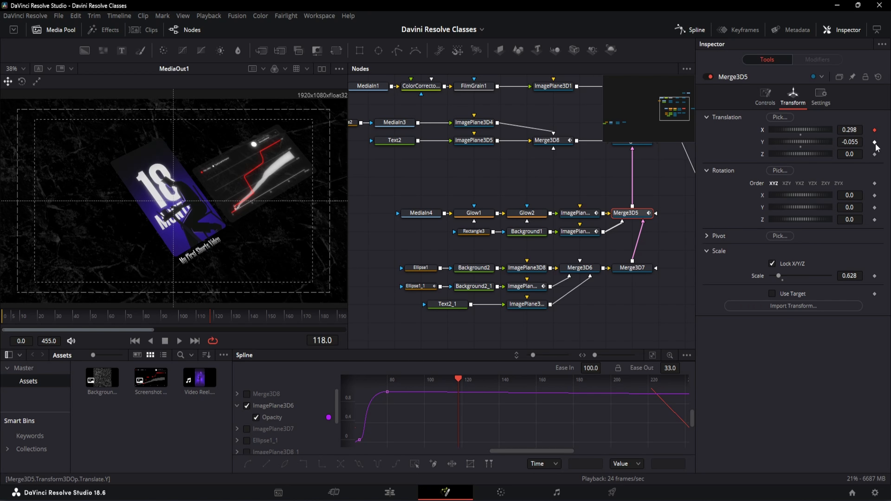
{"action": "left_click", "coordinate": [875, 154]}
{"action": "left_click", "coordinate": [874, 195]}
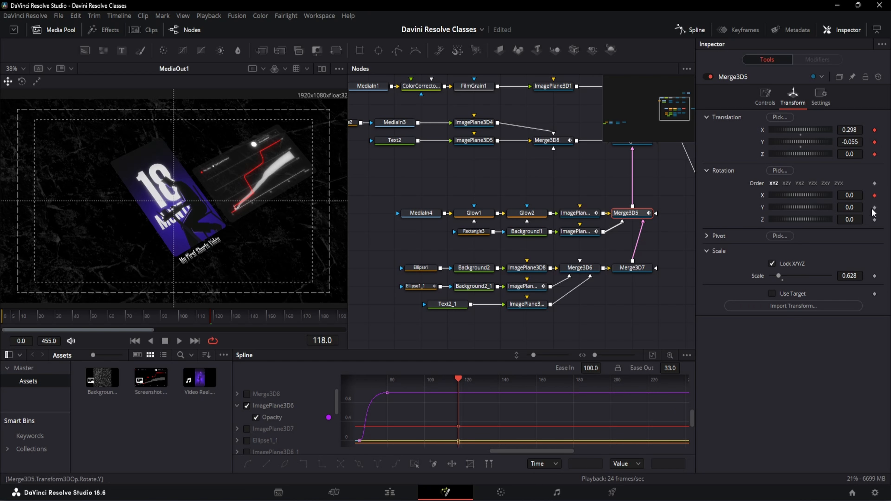
{"action": "left_click", "coordinate": [875, 276]}
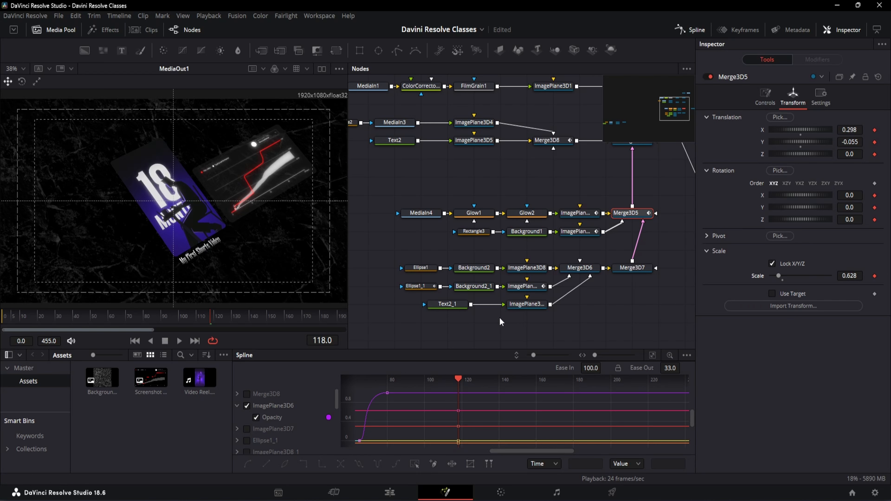
At frame 290, set Merge3D5's rotation to X 30, Y -10 and Z -35.
{"action": "left_click", "coordinate": [333, 341]}
{"action": "type", "text": "290"}
{"action": "key", "text": "Return"}
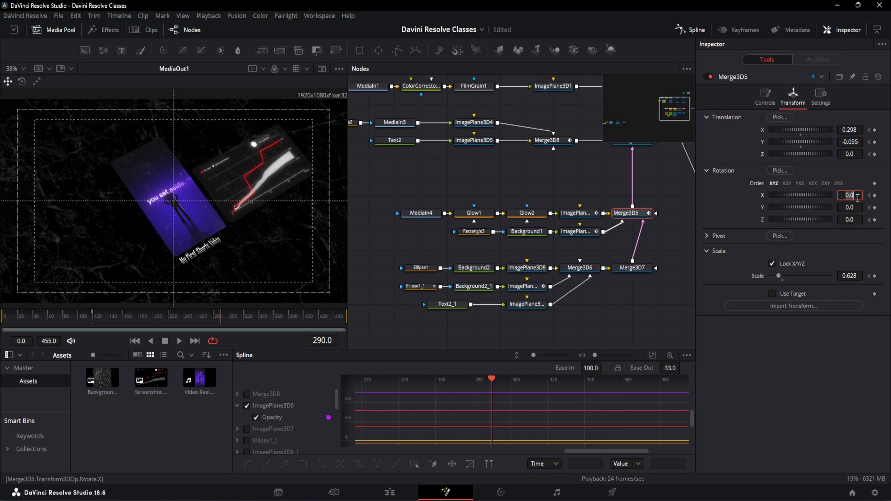
{"action": "type", "text": "30"}
{"action": "key", "text": "Return"}
{"action": "key", "text": "Tab"}
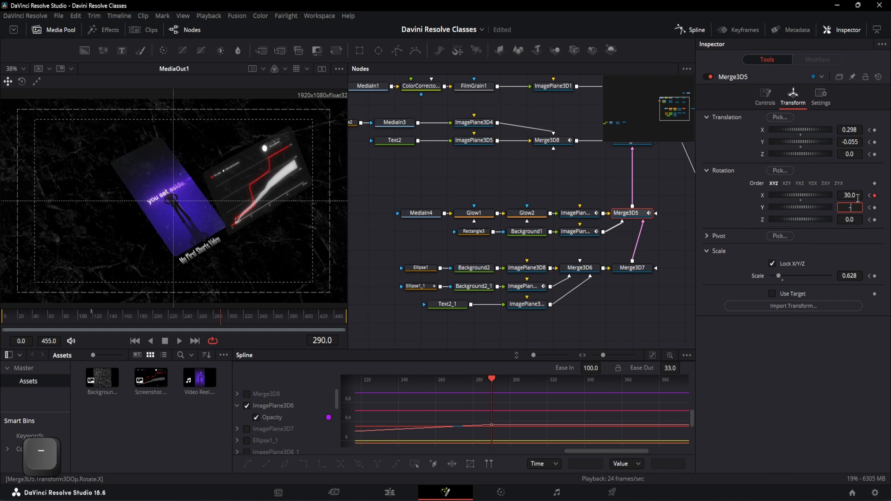
{"action": "type", "text": "-10"}
{"action": "key", "text": "Return"}
{"action": "type", "text": "-35"}
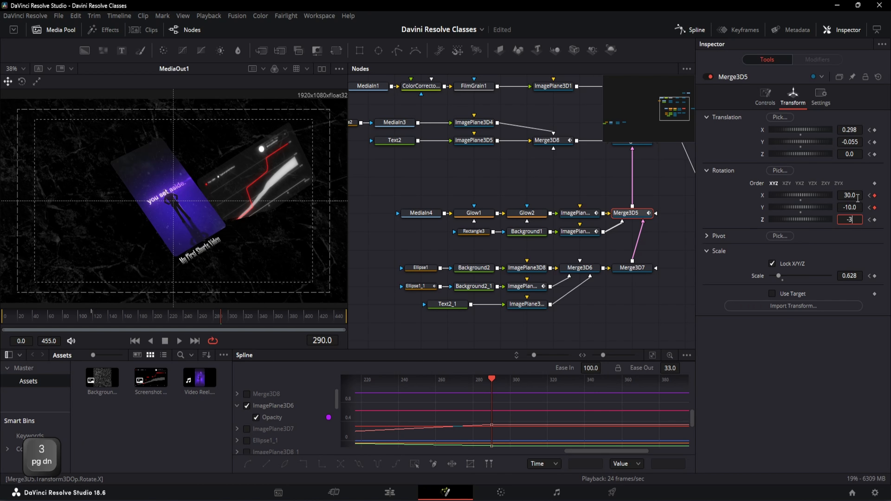
{"action": "key", "text": "Return"}
Set Merge3D5's translation at frame 290 to X -0.1197, Y -0.0773 and Z 0.25.
{"action": "left_click", "coordinate": [853, 130]}
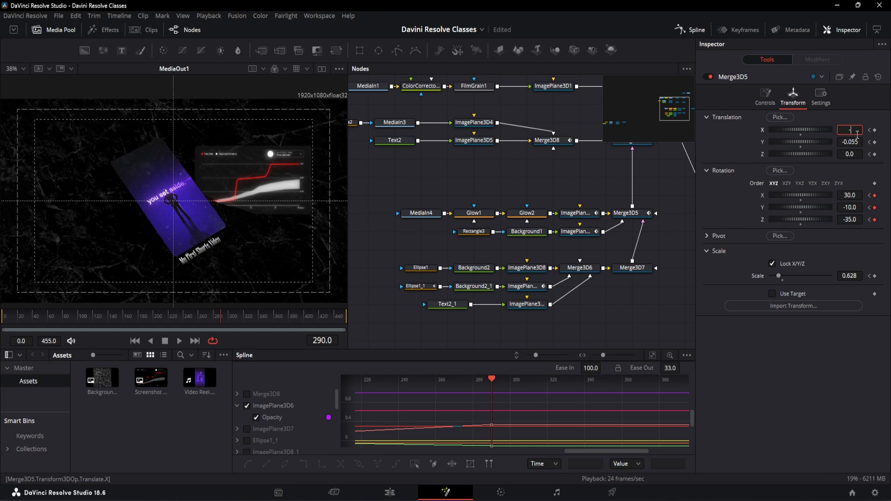
{"action": "type", "text": "-"}
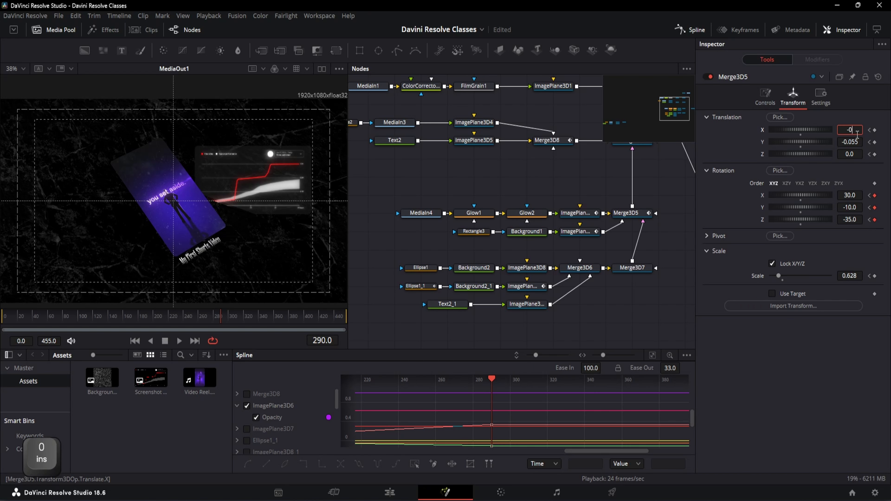
{"action": "type", "text": "0.1197"}
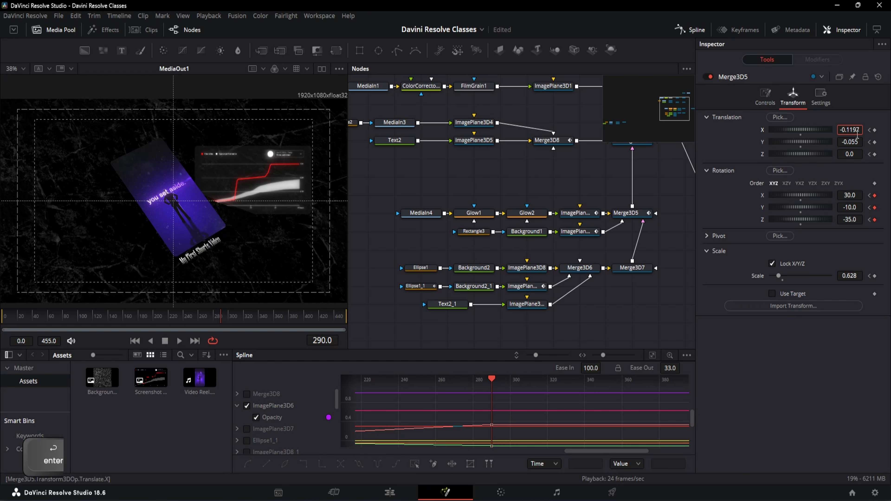
{"action": "key", "text": "Tab"}
{"action": "type", "text": "-0.0773"}
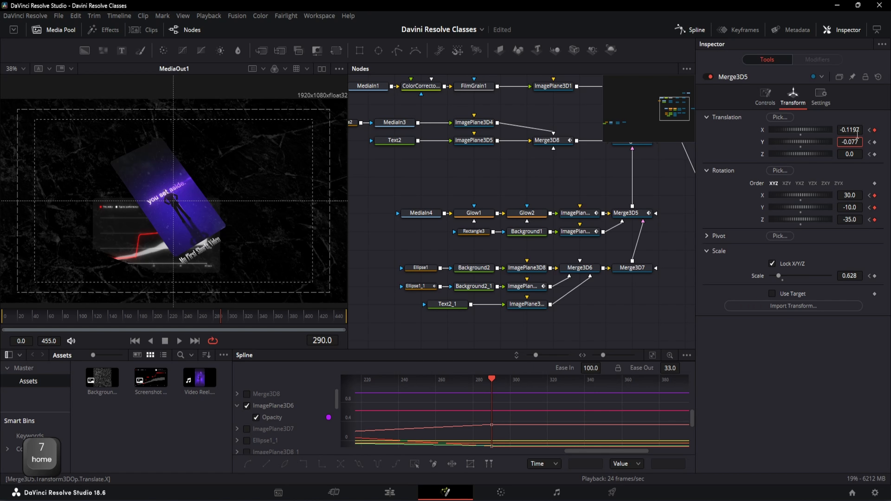
{"action": "key", "text": "Return"}
{"action": "type", "text": "0.25"}
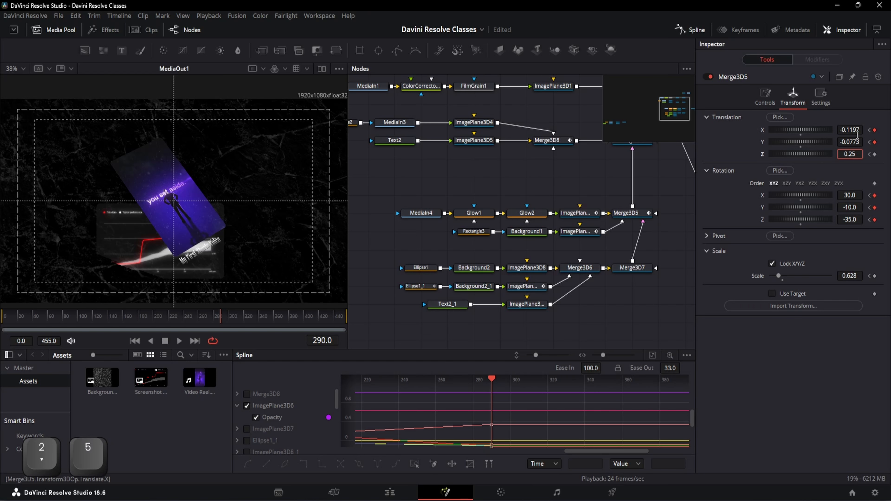
{"action": "key", "text": "Return"}
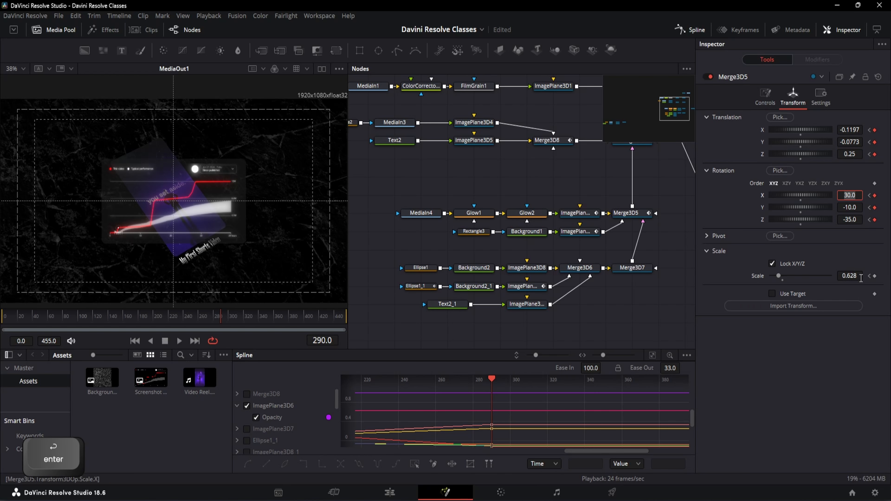
Set Merge3D5's scale at frame 290 to 1.133.
{"action": "left_click", "coordinate": [859, 276]}
{"action": "type", "text": "1"}
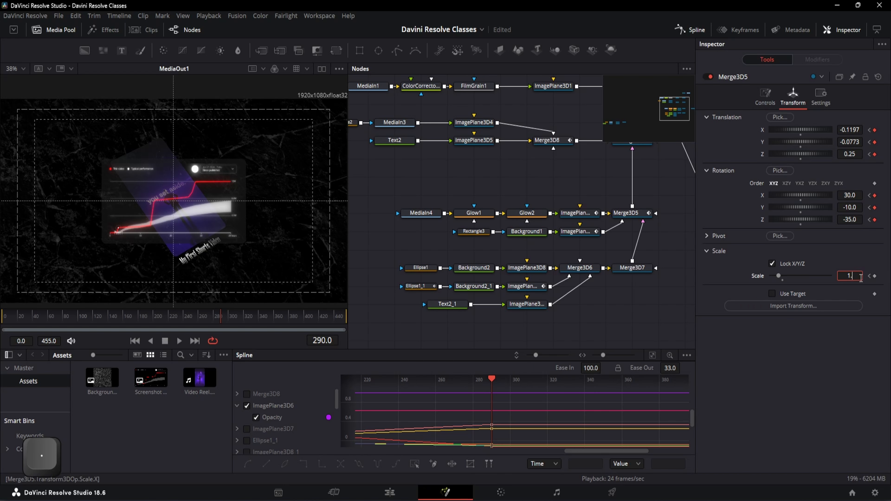
{"action": "type", "text": ".133"}
{"action": "key", "text": "Return"}
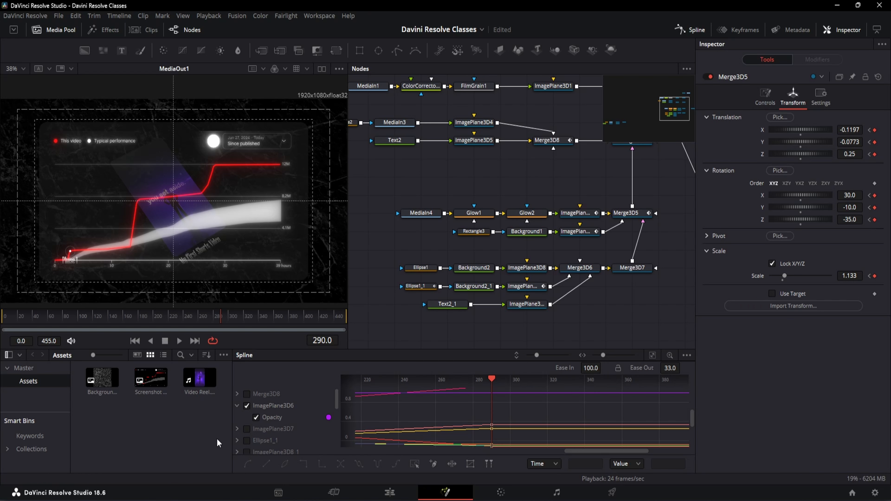
Show only Merge3D5's curves in the Spline editor, smooth all their keyframes, and set Ease In to 100.
{"action": "left_click", "coordinate": [245, 405]}
{"action": "left_click", "coordinate": [237, 406]}
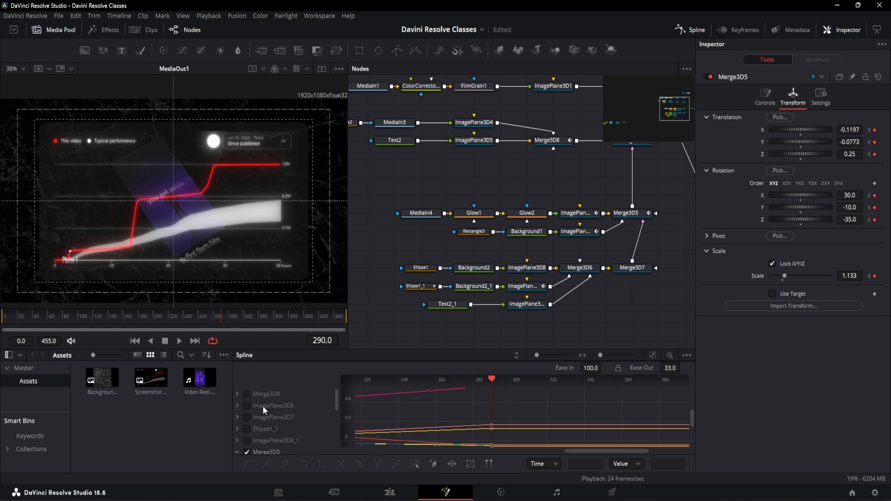
{"action": "scroll", "coordinate": [277, 414], "scroll_direction": "down", "scroll_amount": 2}
{"action": "scroll", "coordinate": [279, 421], "scroll_direction": "up", "scroll_amount": 1}
{"action": "left_click", "coordinate": [237, 418]}
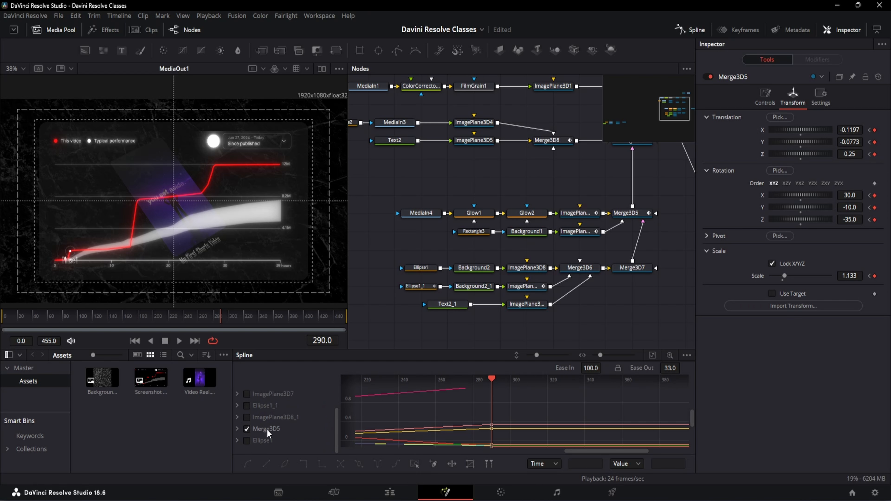
{"action": "left_click", "coordinate": [653, 356]}
{"action": "scroll", "coordinate": [547, 421], "scroll_direction": "down", "scroll_amount": 2}
{"action": "left_click_drag", "start_coordinate": [647, 446], "coordinate": [407, 389]}
{"action": "key", "text": "s"}
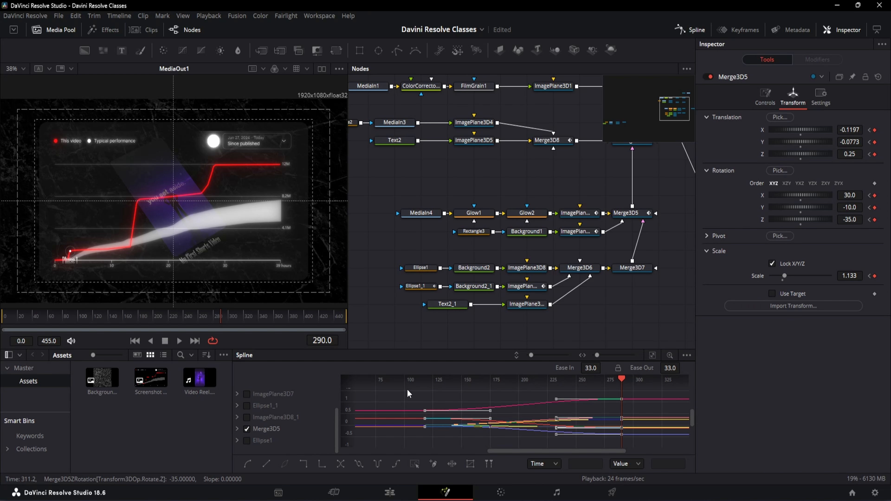
{"action": "left_click_drag", "start_coordinate": [591, 369], "coordinate": [618, 369]}
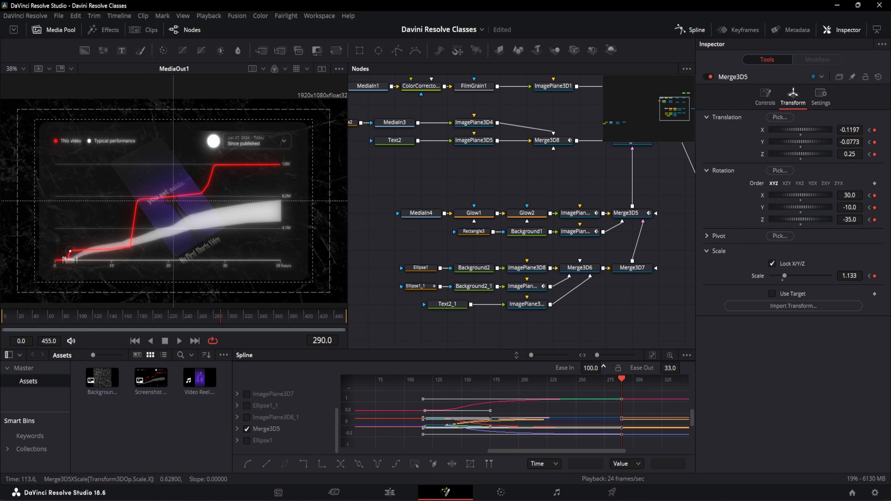
Play back the graph's eased move from around frame 118 to check its motion.
{"action": "left_click", "coordinate": [90, 320]}
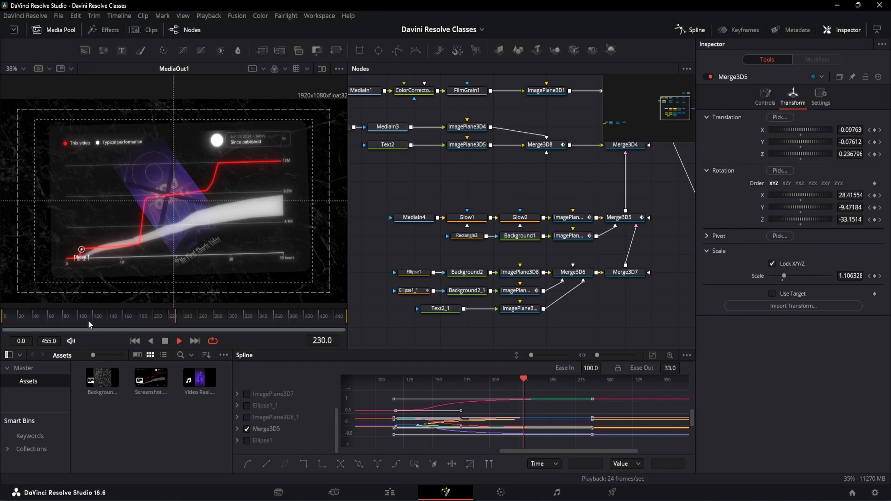
{"action": "key", "text": "space"}
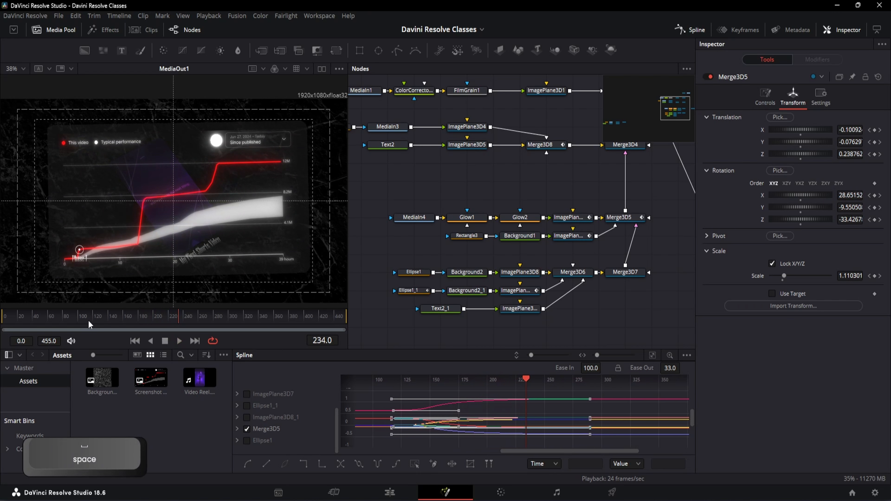
{"action": "key", "text": "space"}
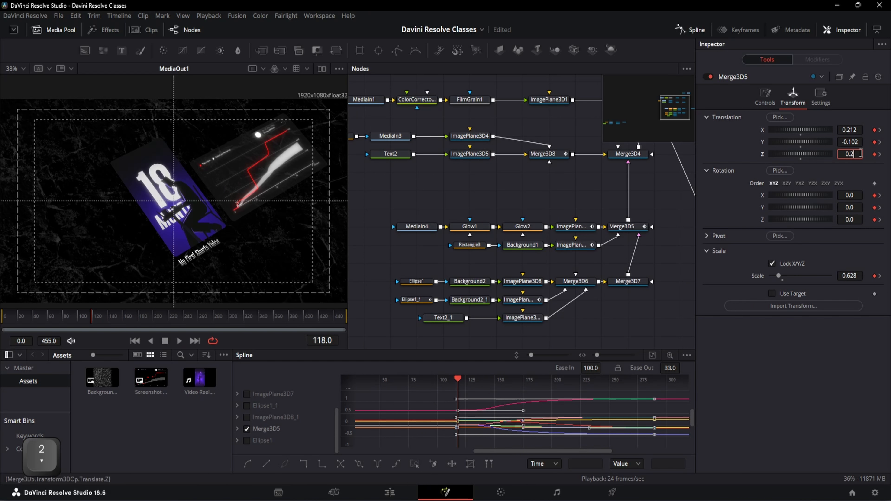
Set Merge3D5's translation at frame 118 to X 0.212, Y -0.107 and Z 0.2, and save the project.
{"action": "type", "text": "0"}
{"action": "key", "text": "Return"}
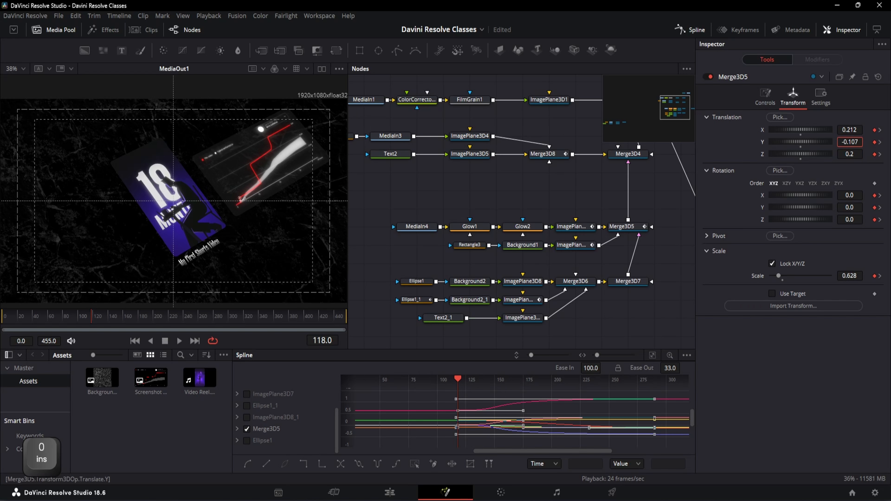
{"action": "key", "text": "ctrl+s"}
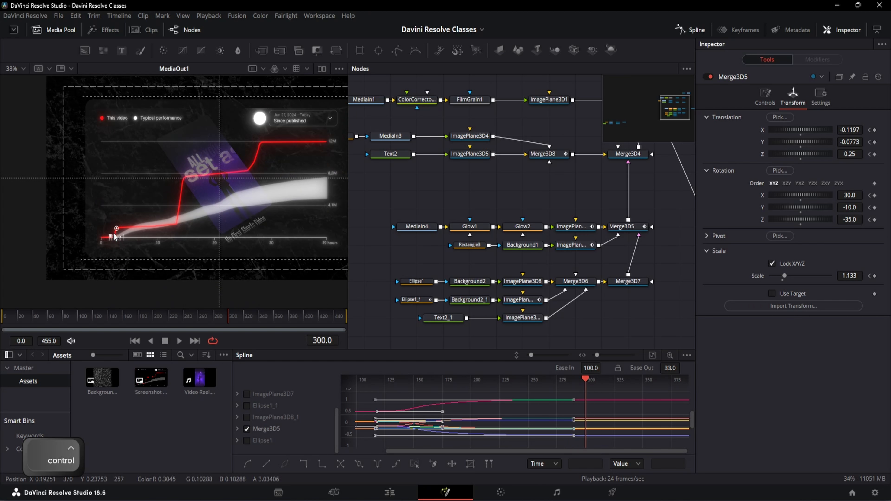
Set the Global In point of the marker dot's Background2 node to frame 245.
{"action": "scroll", "coordinate": [242, 228], "scroll_direction": "up", "scroll_amount": 2}
{"action": "scroll", "coordinate": [180, 233], "scroll_direction": "down", "scroll_amount": 3}
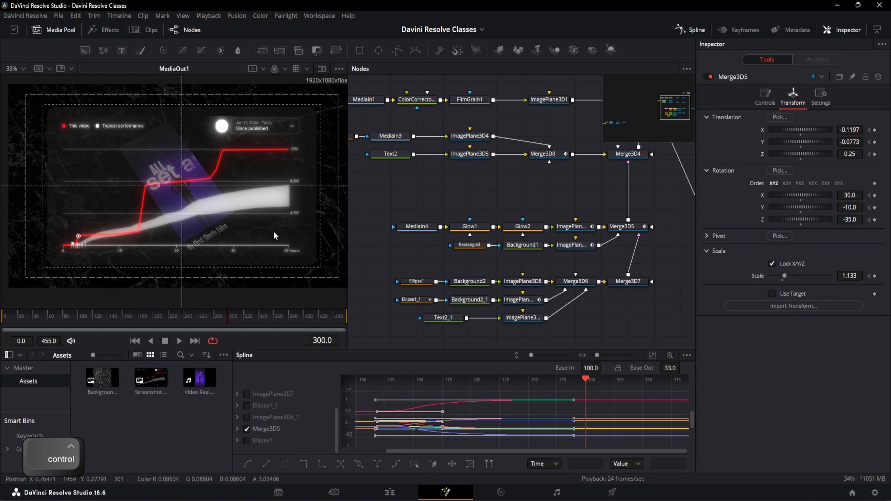
{"action": "left_click", "coordinate": [470, 281]}
{"action": "left_click", "coordinate": [479, 301]}
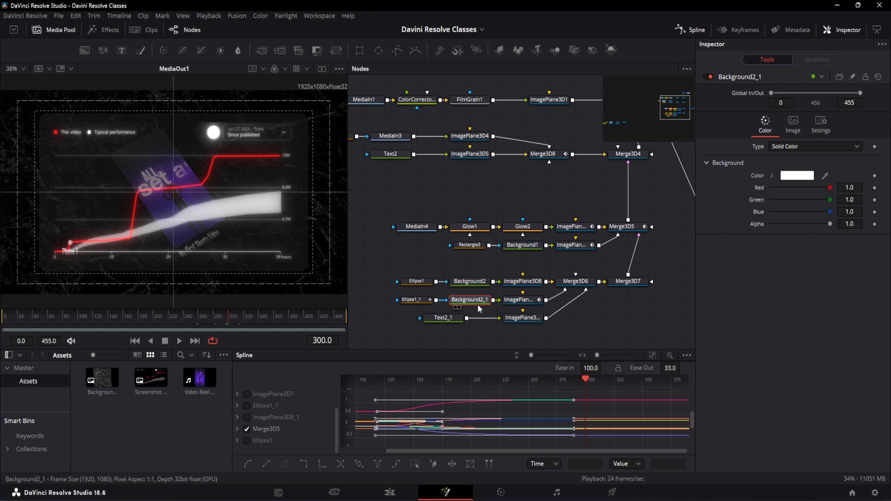
{"action": "left_click", "coordinate": [482, 287]}
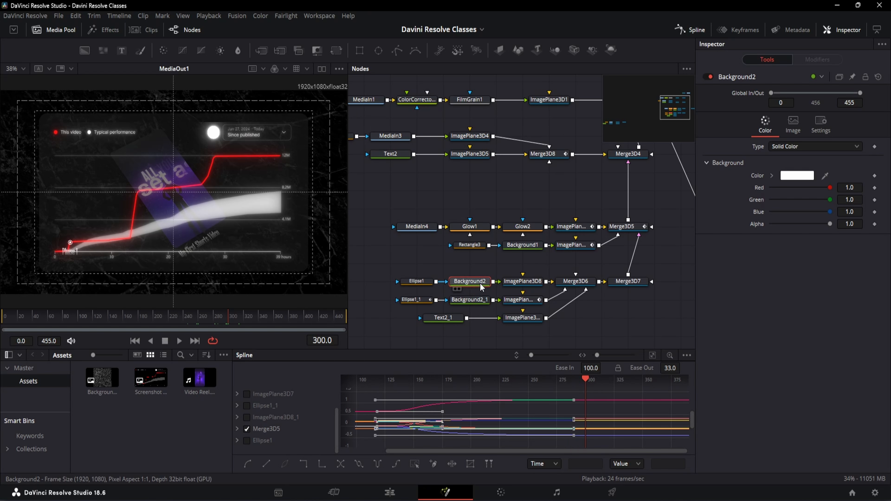
{"action": "type", "text": "245"}
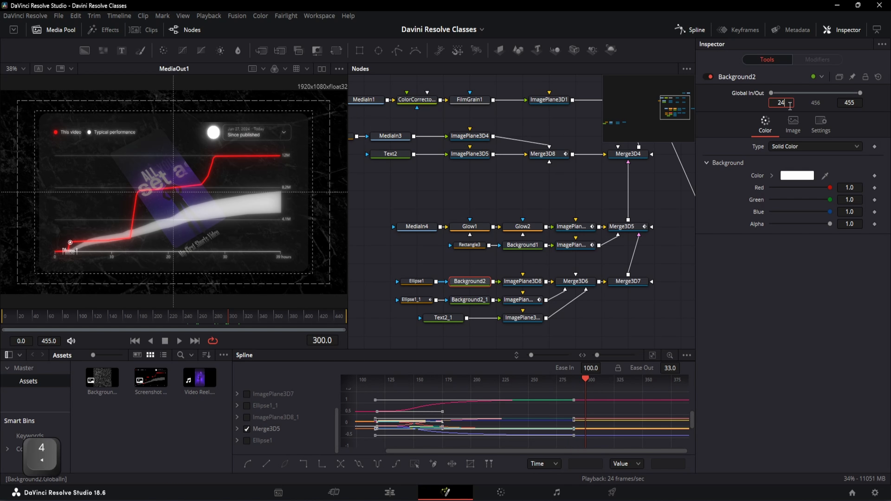
Set the Global In point of the pulsing ring's Background2_1 node to frame 245 and check the marker around that frame.
{"action": "left_click", "coordinate": [487, 302]}
{"action": "left_click", "coordinate": [782, 103]}
{"action": "type", "text": "245"}
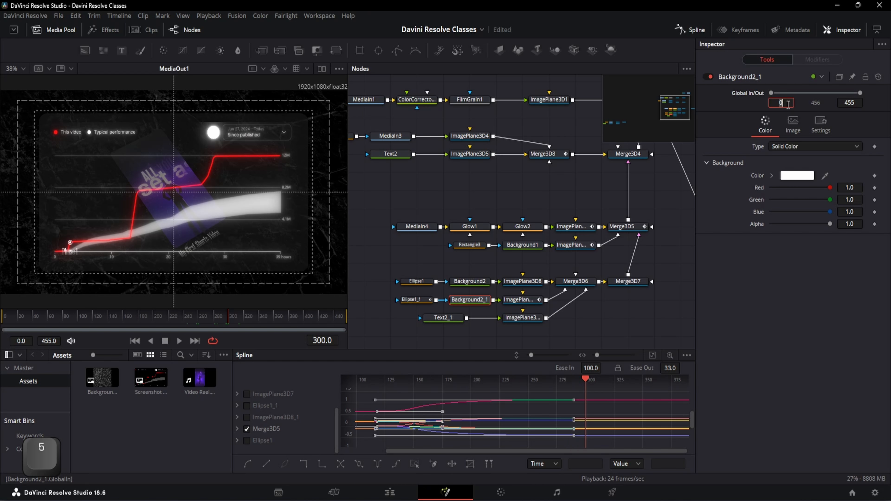
{"action": "key", "text": "Return"}
{"action": "left_click", "coordinate": [193, 317]}
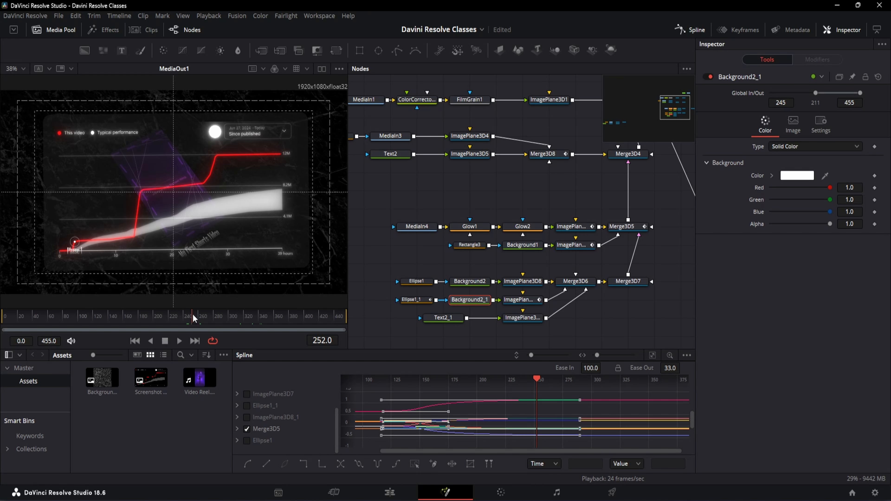
Examine the Phase 1 marker up close around frame 250.
{"action": "scroll", "coordinate": [65, 255], "scroll_direction": "up", "scroll_amount": 5, "text": "ctrl"}
{"action": "scroll", "coordinate": [58, 230], "scroll_direction": "up", "scroll_amount": 1, "text": "ctrl"}
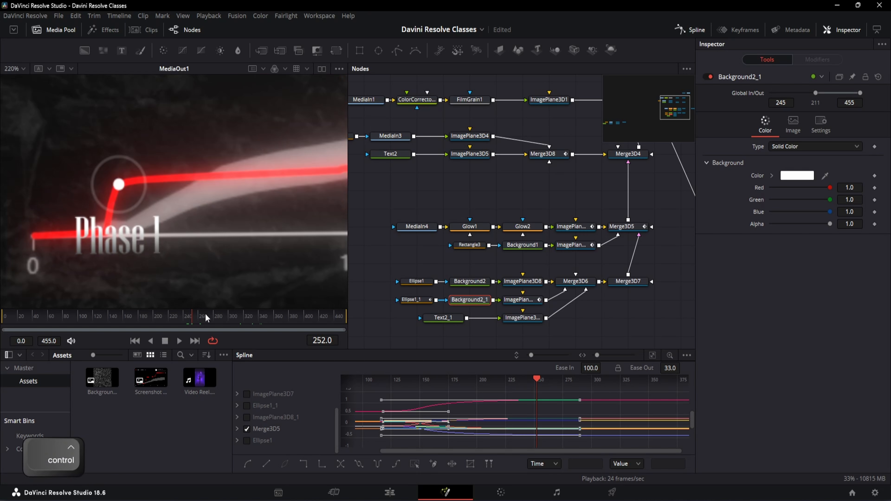
{"action": "mouse_move", "coordinate": [193, 319]}
{"action": "left_mouse_down"}
{"action": "mouse_move", "coordinate": [183, 319]}
{"action": "mouse_move", "coordinate": [192, 320]}
{"action": "left_mouse_up"}
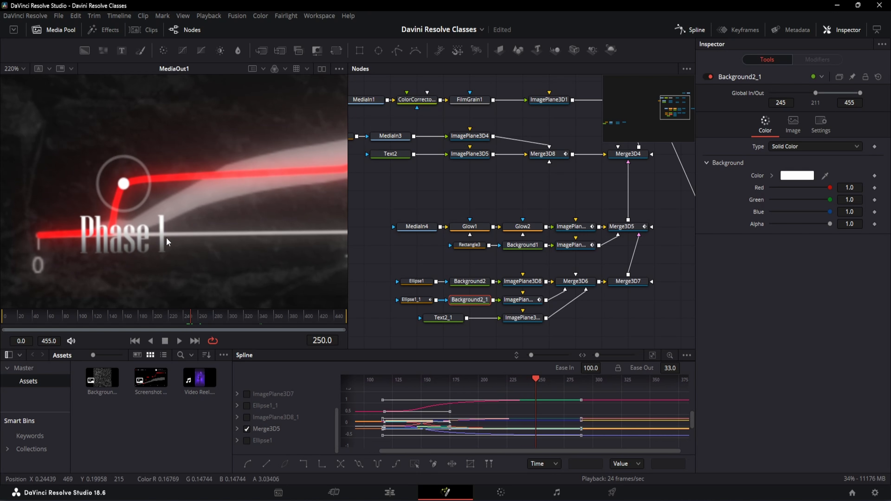
{"action": "scroll", "coordinate": [166, 237], "scroll_direction": "down", "scroll_amount": 6}
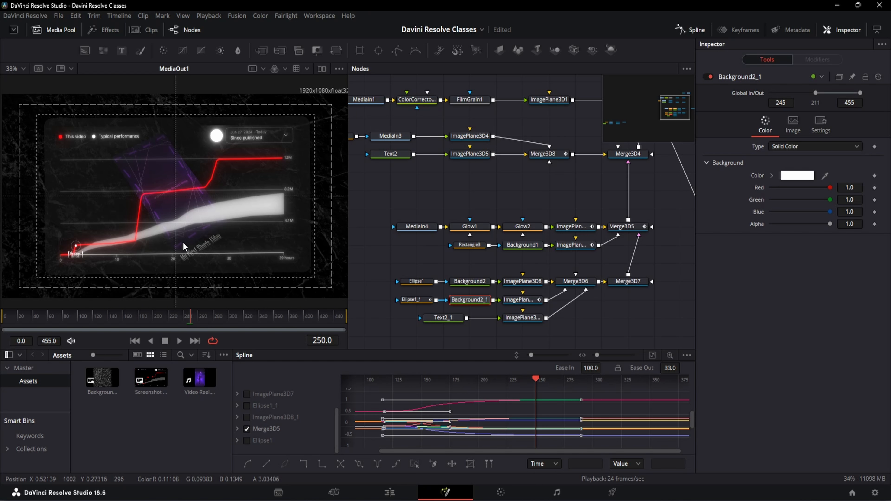
At frame 379, move the Camera3D1 node beneath the other nodes and keyframe its X, Y and Z translation and rotation.
{"action": "left_click", "coordinate": [336, 338]}
{"action": "type", "text": "379"}
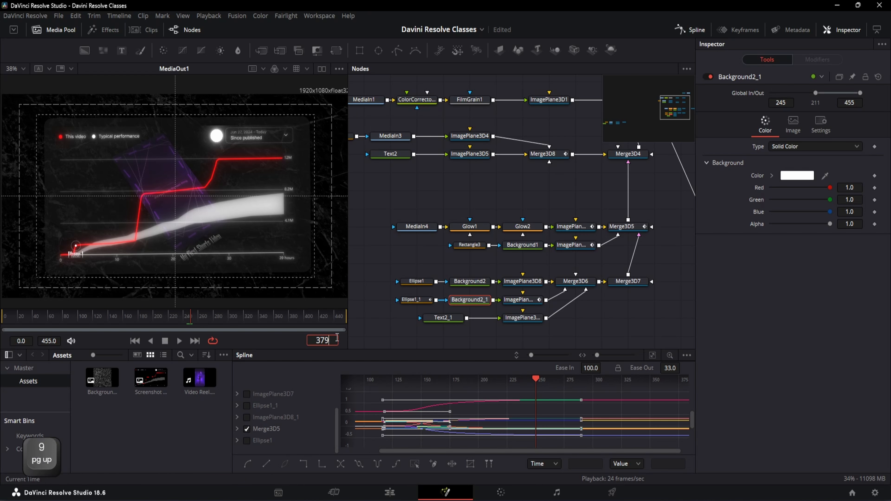
{"action": "key", "text": "Return"}
{"action": "left_click_drag", "start_coordinate": [663, 285], "coordinate": [559, 289]}
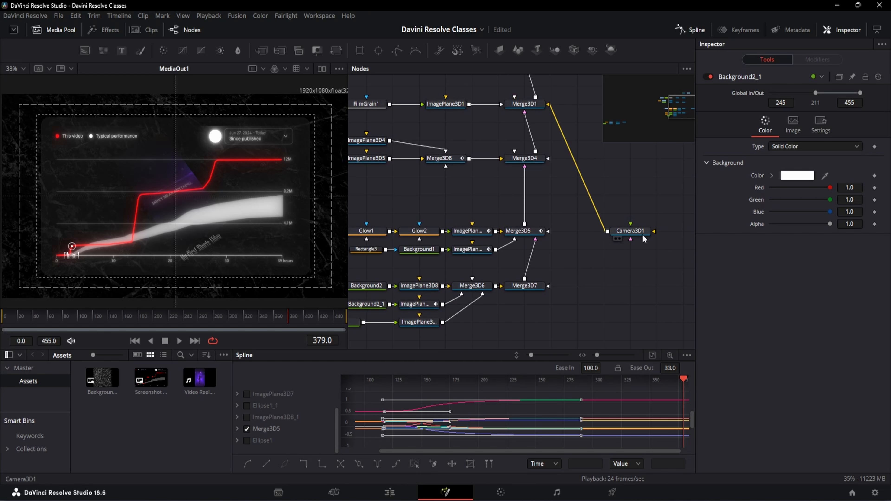
{"action": "left_click_drag", "start_coordinate": [641, 234], "coordinate": [588, 326]}
{"action": "left_click_drag", "start_coordinate": [521, 320], "coordinate": [596, 306]}
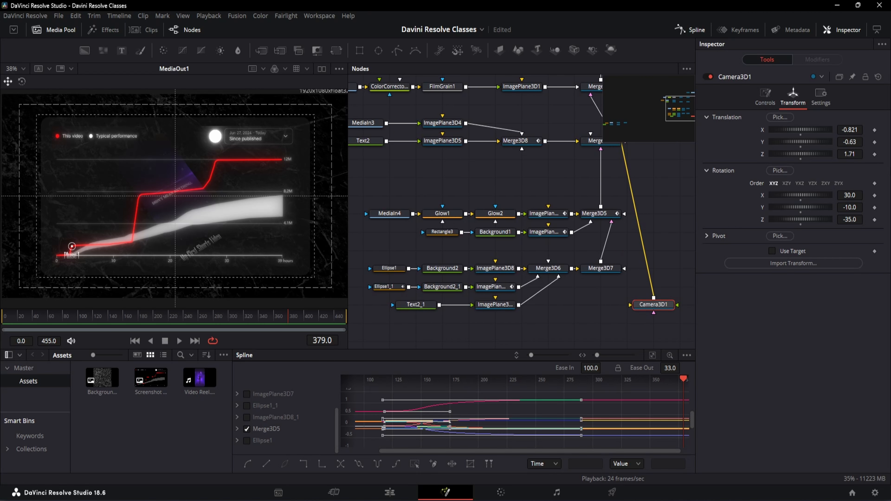
{"action": "left_click", "coordinate": [875, 130]}
{"action": "left_click", "coordinate": [875, 142]}
{"action": "left_click", "coordinate": [875, 154]}
{"action": "left_click", "coordinate": [874, 195]}
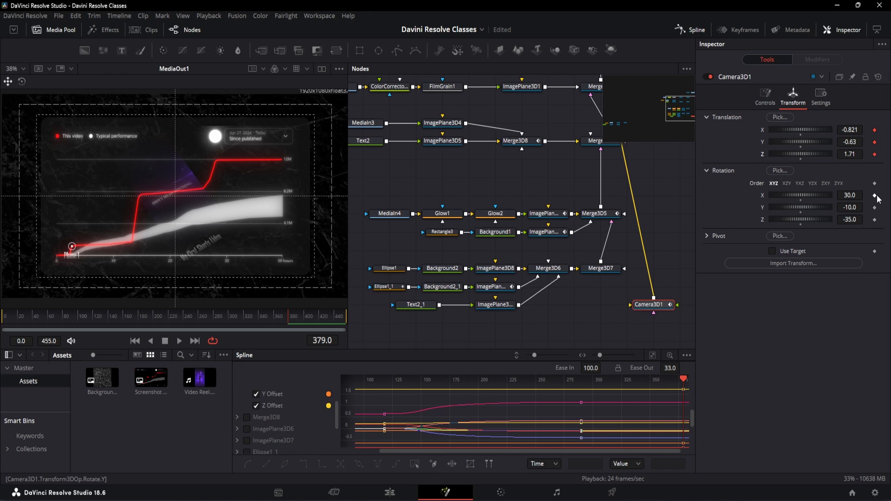
{"action": "left_click", "coordinate": [874, 207]}
{"action": "left_click", "coordinate": [875, 219]}
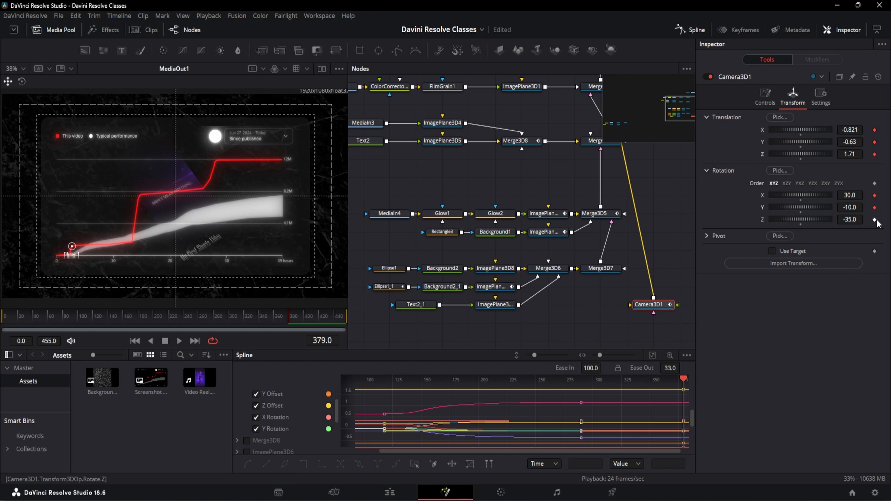
Set Camera3D1's translation at frame 380 to X -0.4414, Y -0.3533 and Z 0.808.
{"action": "left_click", "coordinate": [333, 342]}
{"action": "type", "text": "380"}
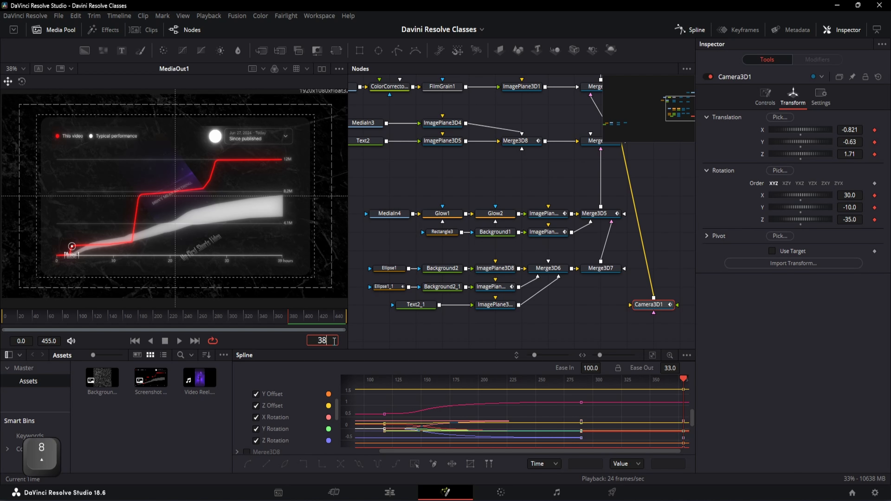
{"action": "key", "text": "Return"}
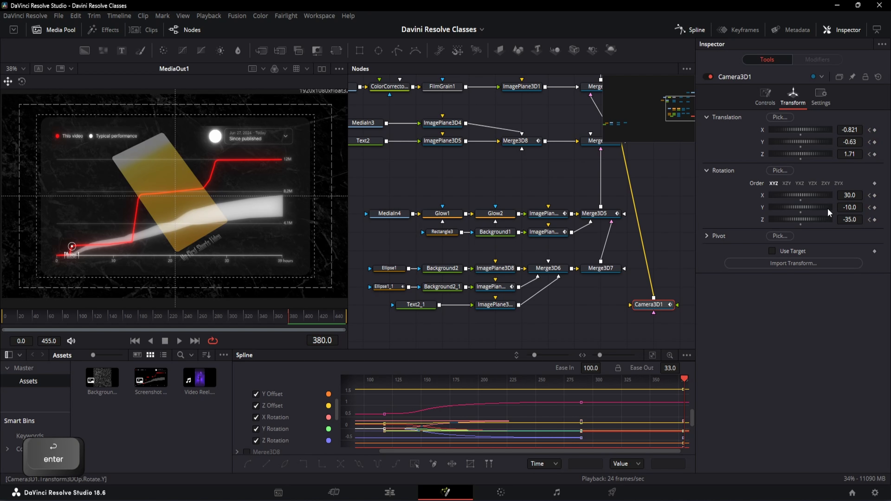
{"action": "left_click", "coordinate": [861, 129]}
{"action": "type", "text": "-0.44"}
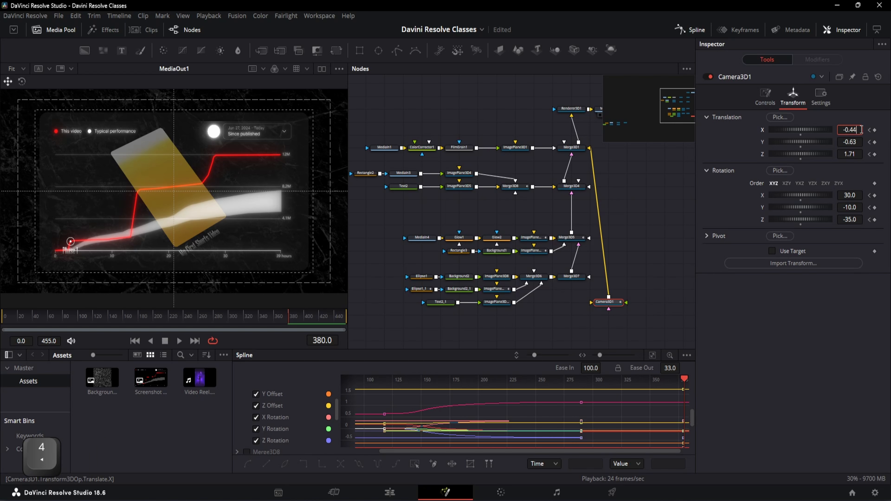
{"action": "type", "text": "14"}
{"action": "key", "text": "Tab"}
{"action": "type", "text": "-"}
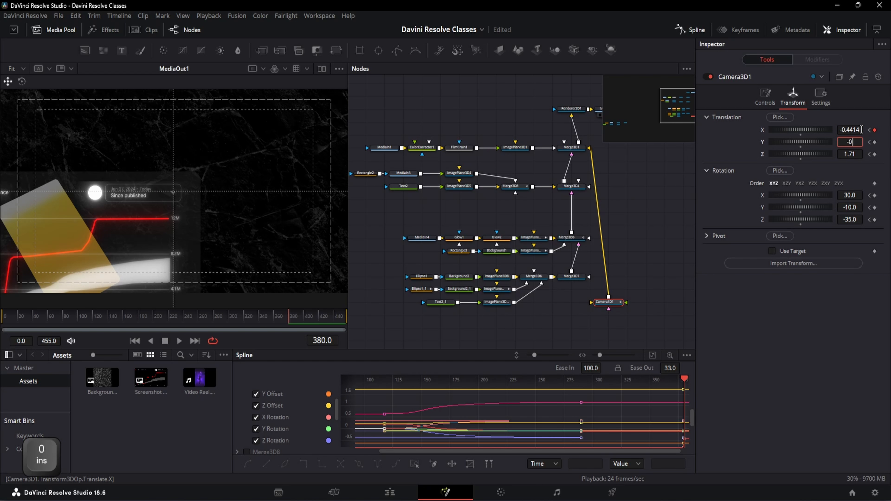
{"action": "type", "text": "0.3533"}
{"action": "key", "text": "Tab"}
{"action": "type", "text": "0"}
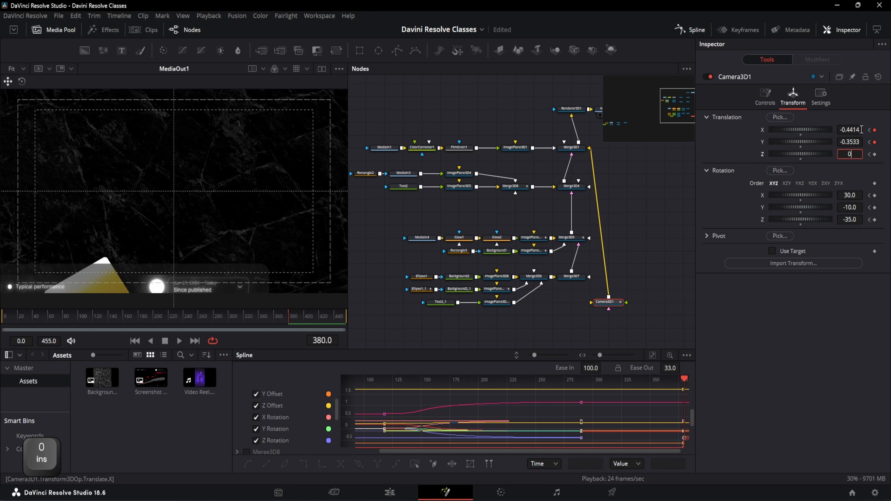
{"action": "type", "text": ".808"}
{"action": "key", "text": "Tab"}
Set Camera3D1's rotation at frame 380 to X 26.86, Y 6.99 and Z -10.45.
{"action": "type", "text": "2"}
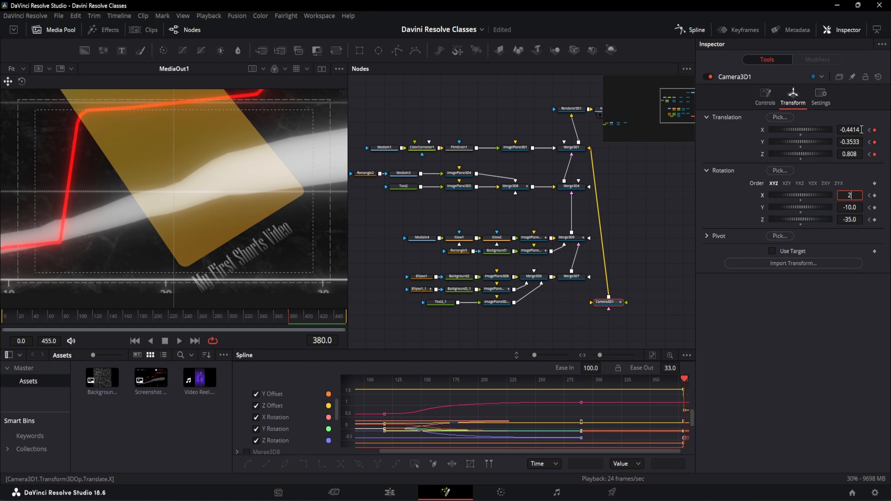
{"action": "type", "text": "6.86"}
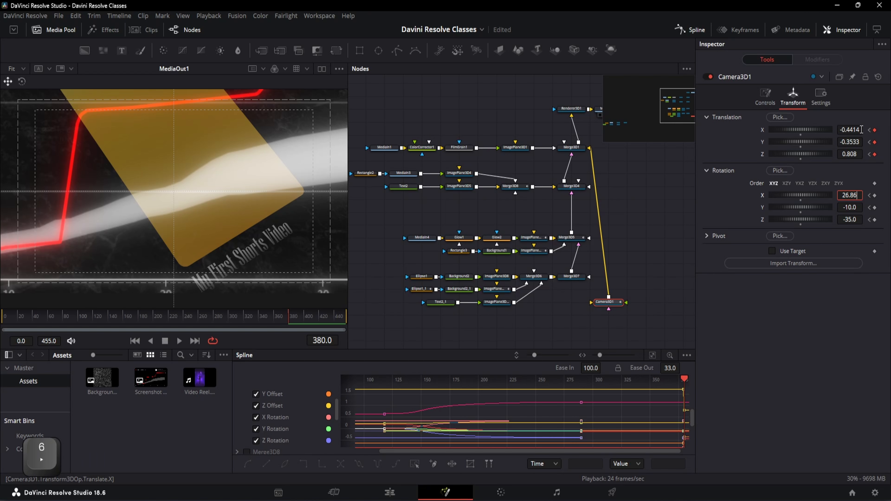
{"action": "key", "text": "Tab"}
{"action": "type", "text": "6."}
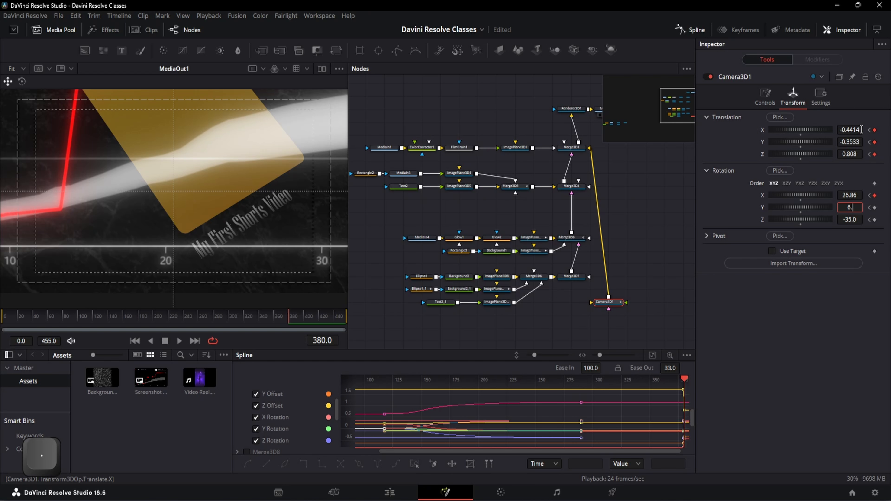
{"action": "type", "text": "99"}
{"action": "key", "text": "Tab"}
{"action": "type", "text": "-"}
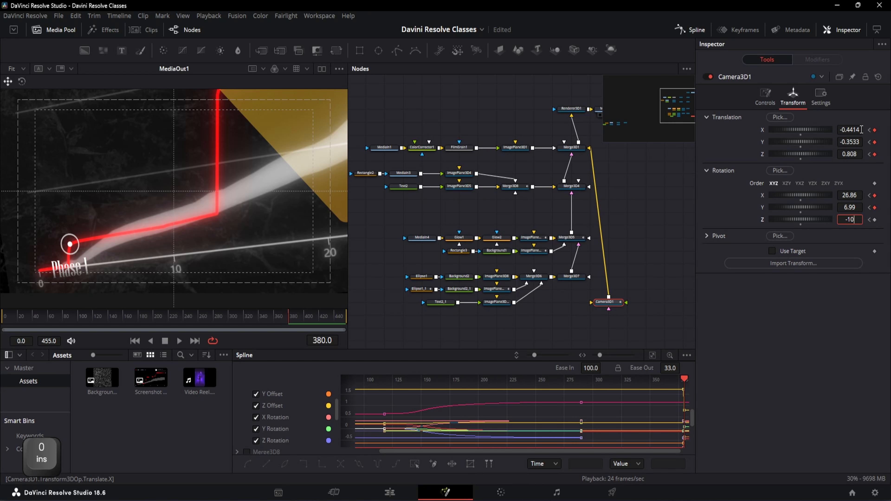
{"action": "type", "text": "10.45"}
{"action": "key", "text": "Return"}
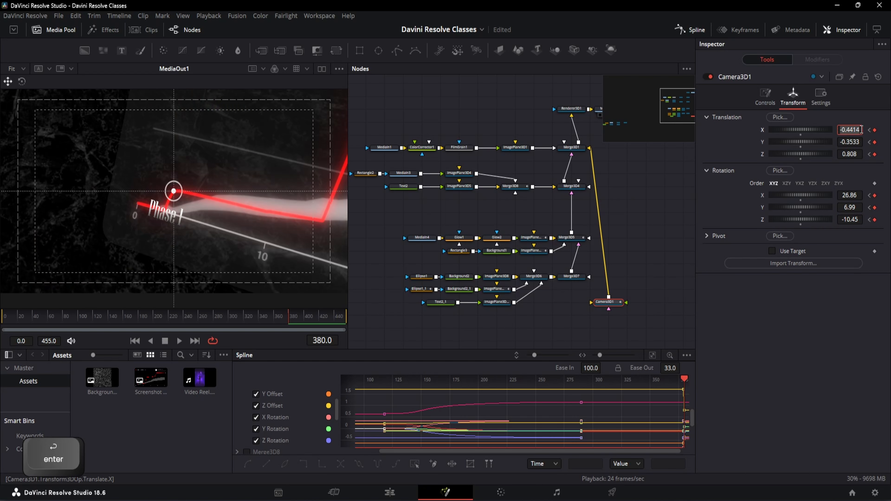
{"action": "left_click", "coordinate": [656, 298]}
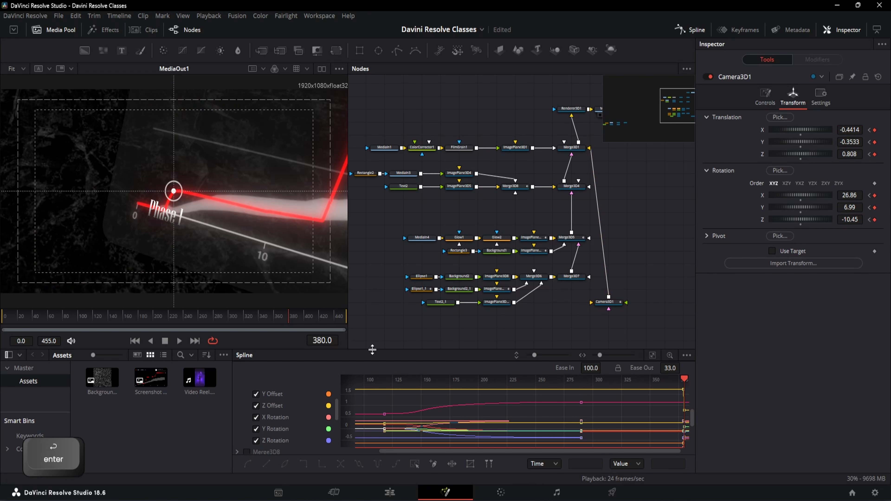
At frame 455, set Camera3D1's Z rotation to -5.52 and its translation to X -0.4168 and Y -0.3504.
{"action": "left_click_drag", "start_coordinate": [340, 321], "coordinate": [350, 320]}
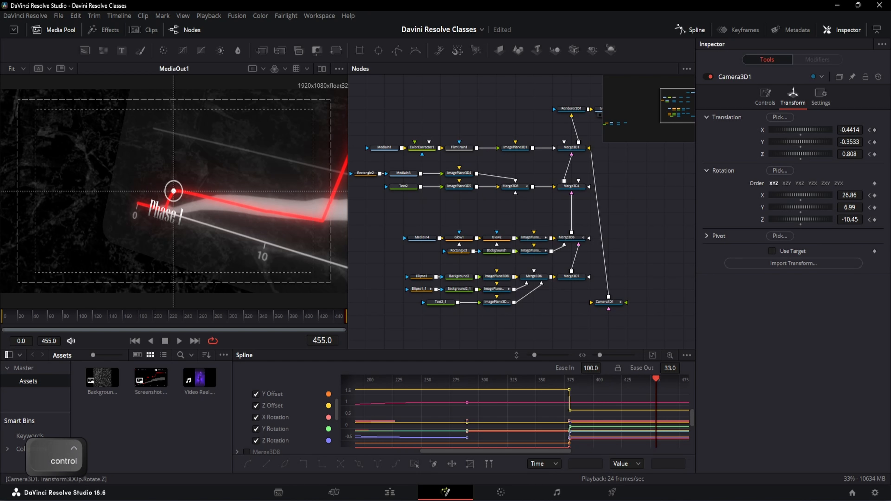
{"action": "left_click_drag", "start_coordinate": [849, 220], "coordinate": [861, 220]}
{"action": "left_click_drag", "start_coordinate": [849, 142], "coordinate": [858, 142]}
{"action": "mouse_move", "coordinate": [850, 130]}
{"action": "left_mouse_down"}
{"action": "mouse_move", "coordinate": [870, 130]}
{"action": "mouse_move", "coordinate": [854, 130]}
{"action": "left_mouse_up"}
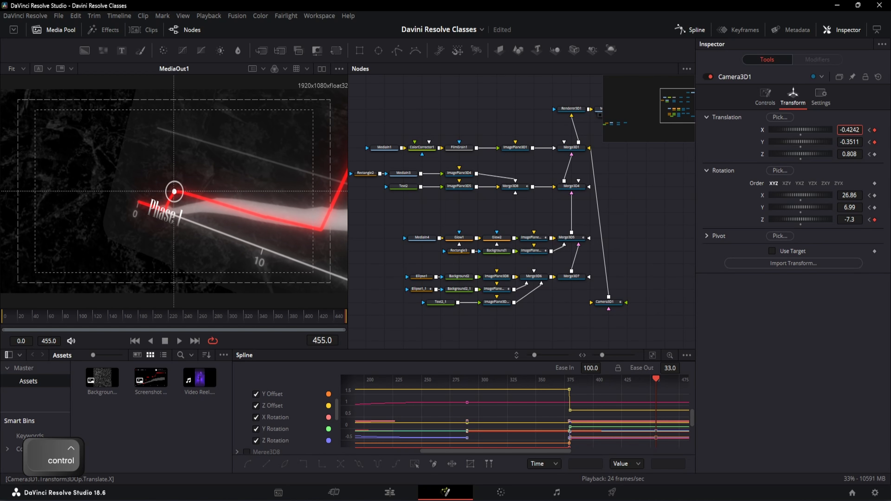
{"action": "left_click_drag", "start_coordinate": [849, 220], "coordinate": [856, 219]}
{"action": "left_click_drag", "start_coordinate": [849, 142], "coordinate": [856, 130]}
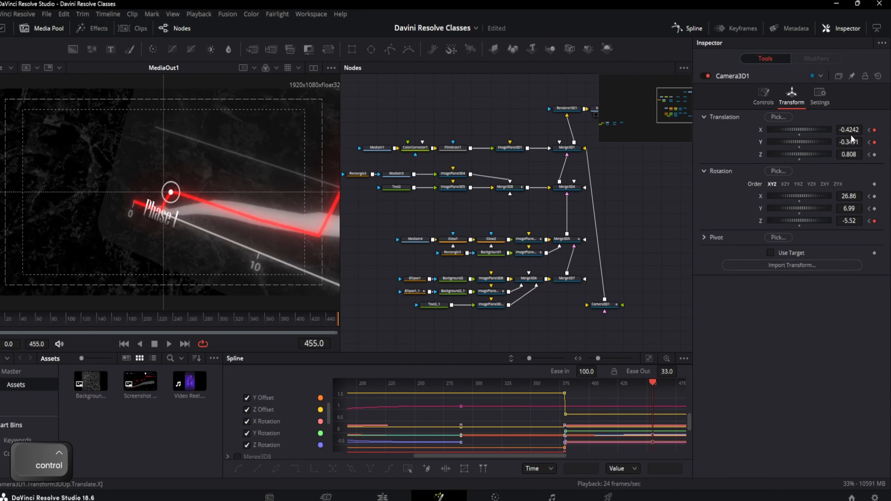
{"action": "left_click_drag", "start_coordinate": [850, 142], "coordinate": [847, 143]}
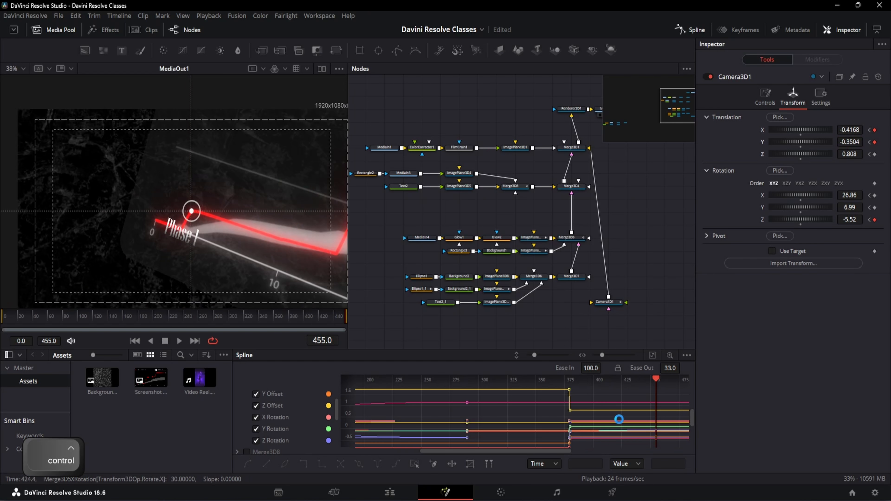
Smooth the camera's spline keyframes between frames 380 and 455.
{"action": "scroll", "coordinate": [612, 435], "scroll_direction": "up", "scroll_amount": 2}
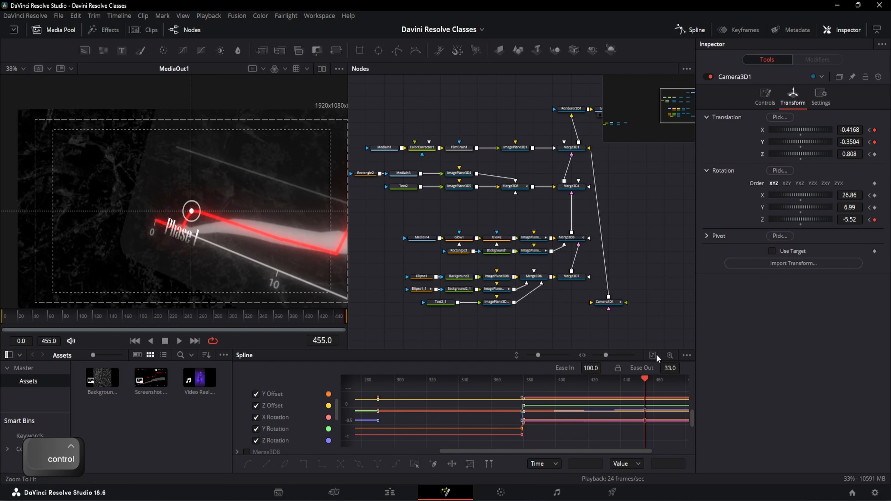
{"action": "left_click_drag", "start_coordinate": [658, 346], "coordinate": [658, 284]}
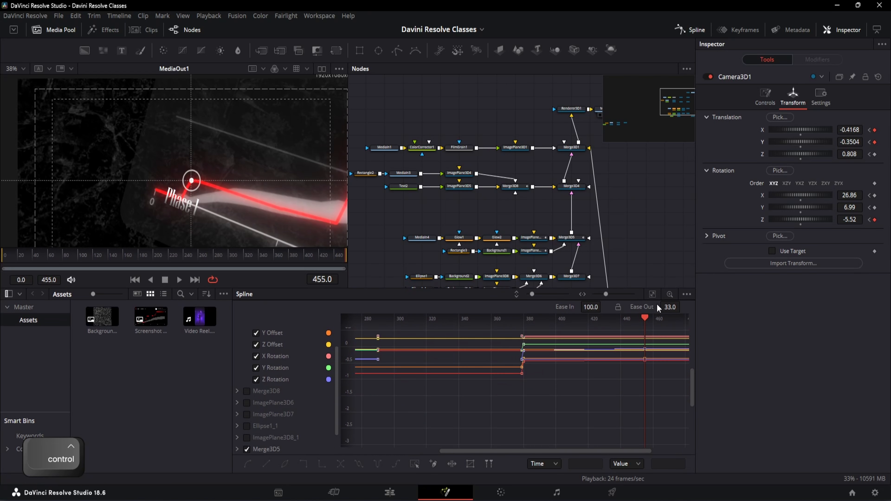
{"action": "left_click", "coordinate": [652, 297]}
{"action": "scroll", "coordinate": [660, 423], "scroll_direction": "up", "scroll_amount": 3}
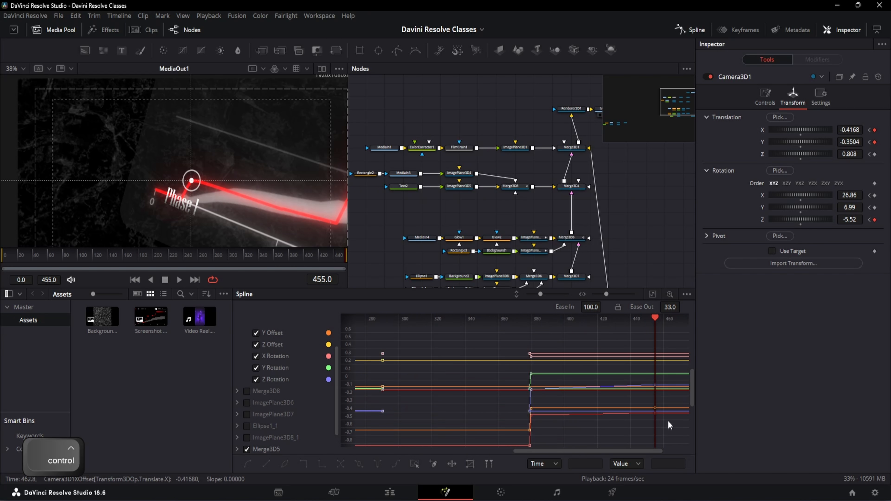
{"action": "left_click_drag", "start_coordinate": [655, 402], "coordinate": [531, 342]}
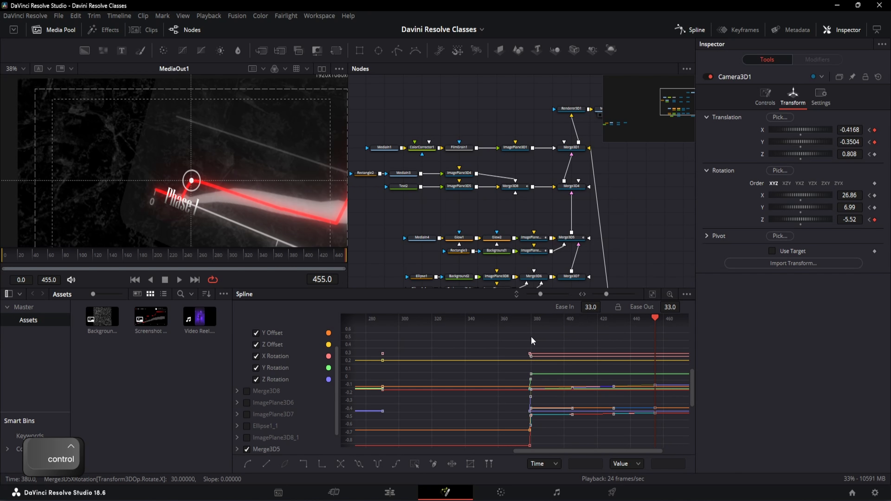
{"action": "scroll", "coordinate": [532, 342], "scroll_direction": "up", "scroll_amount": 5}
{"action": "scroll", "coordinate": [517, 388], "scroll_direction": "down", "scroll_amount": 3}
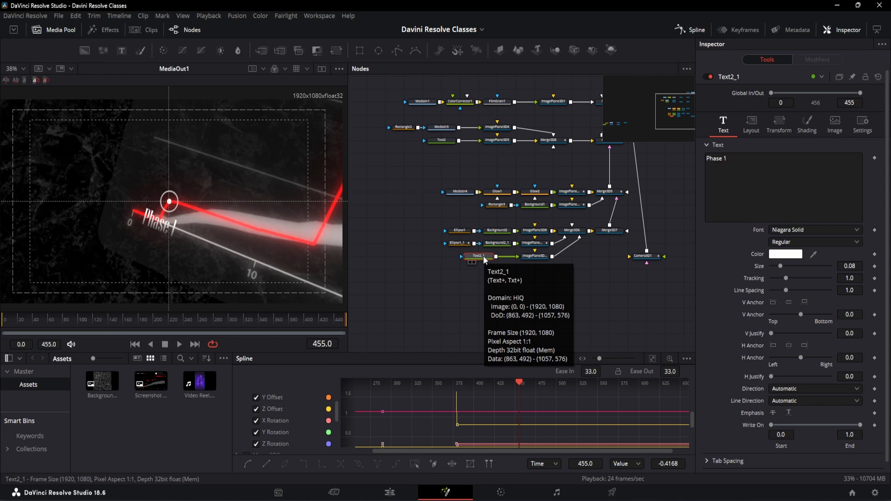
Add a Rectangle mask to the Text2_1 node with soft edge 0.12 and width and height 1.0.
{"action": "key", "text": "shift+space"}
{"action": "type", "text": "rect"}
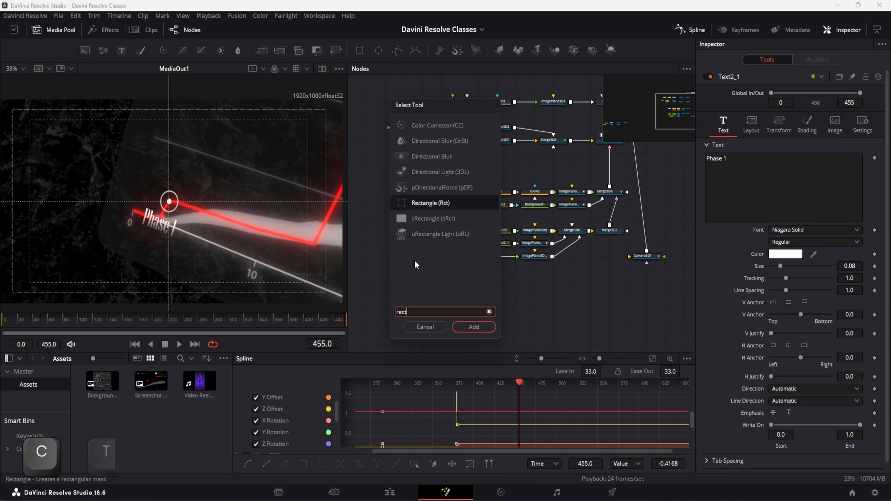
{"action": "left_click", "coordinate": [473, 327]}
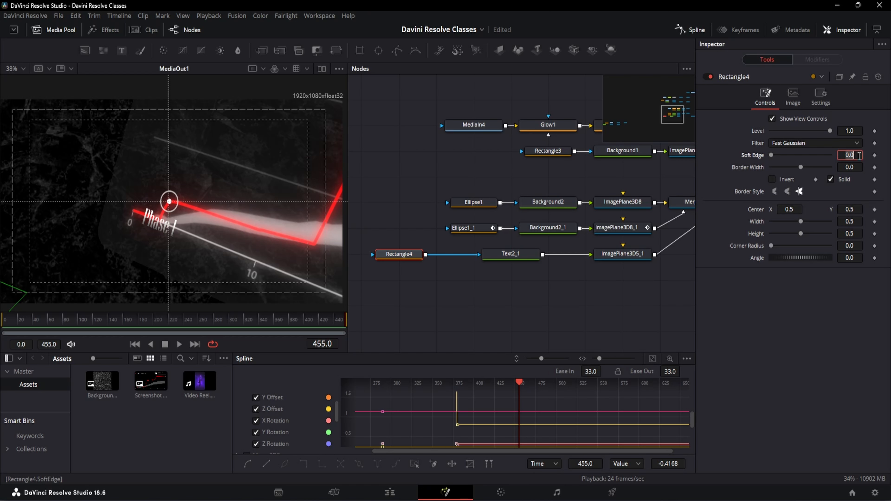
{"action": "type", "text": "0.12"}
{"action": "key", "text": "Return"}
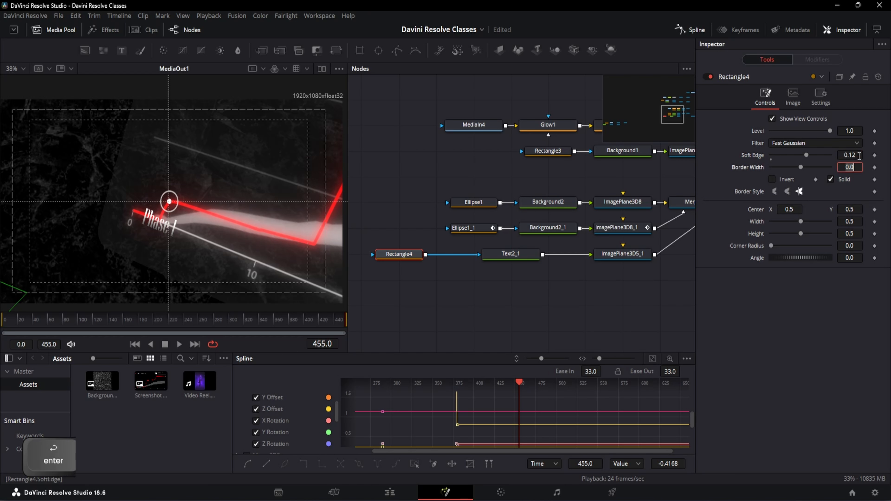
{"action": "left_click_drag", "start_coordinate": [801, 222], "coordinate": [864, 235]}
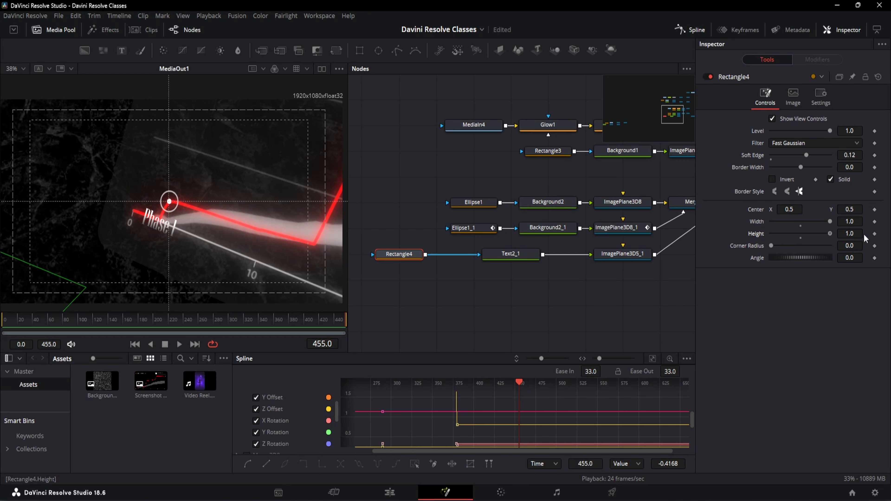
At frame 400, keyframe the Rectangle4 mask's center with X set to -0.617.
{"action": "double_click", "coordinate": [322, 344]}
{"action": "type", "text": "400"}
{"action": "key", "text": "Return"}
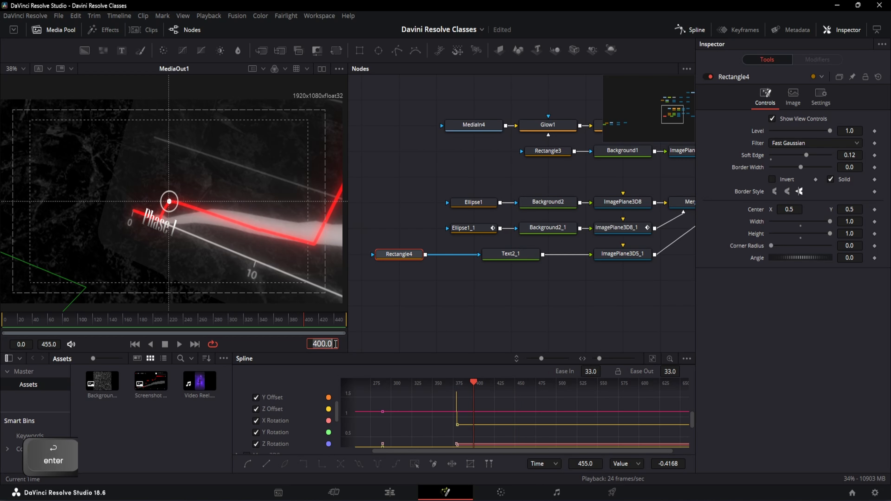
{"action": "left_click", "coordinate": [875, 210]}
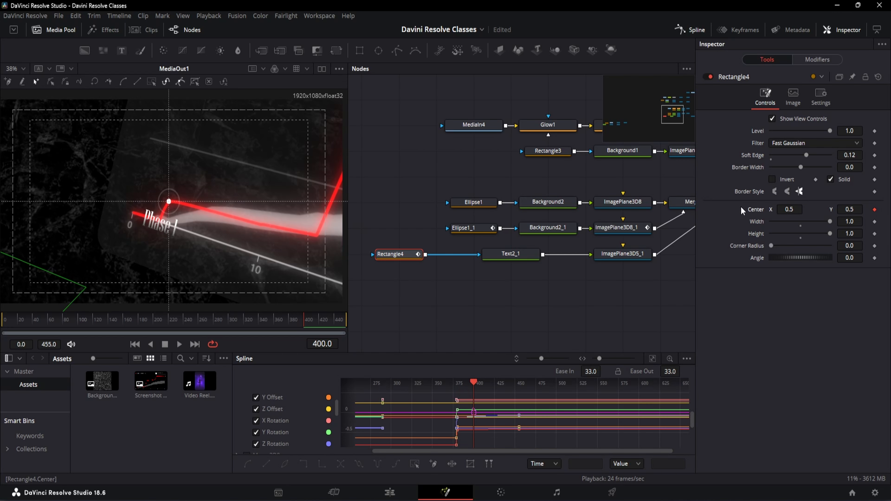
{"action": "double_click", "coordinate": [791, 210]}
{"action": "type", "text": "-0.617"}
{"action": "key", "text": "Return"}
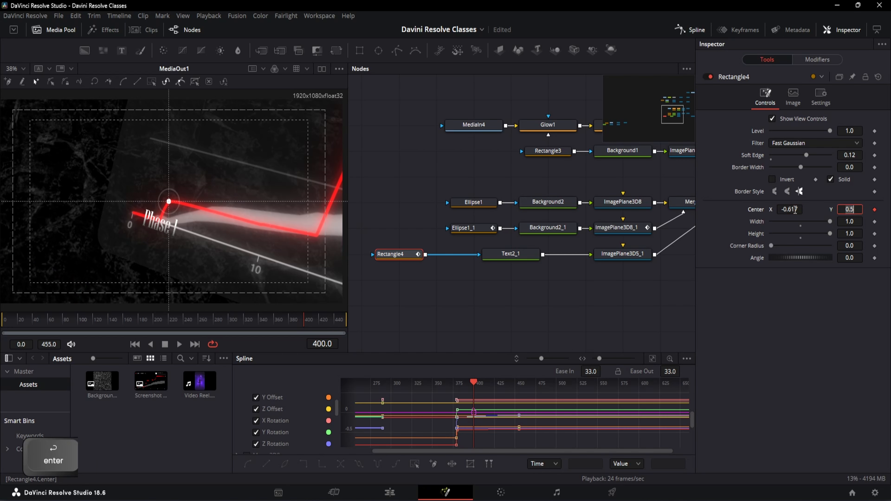
At frame 433, keyframe the Rectangle4 mask's center with X set to 0.5.
{"action": "left_click", "coordinate": [338, 345]}
{"action": "type", "text": "433"}
{"action": "key", "text": "Return"}
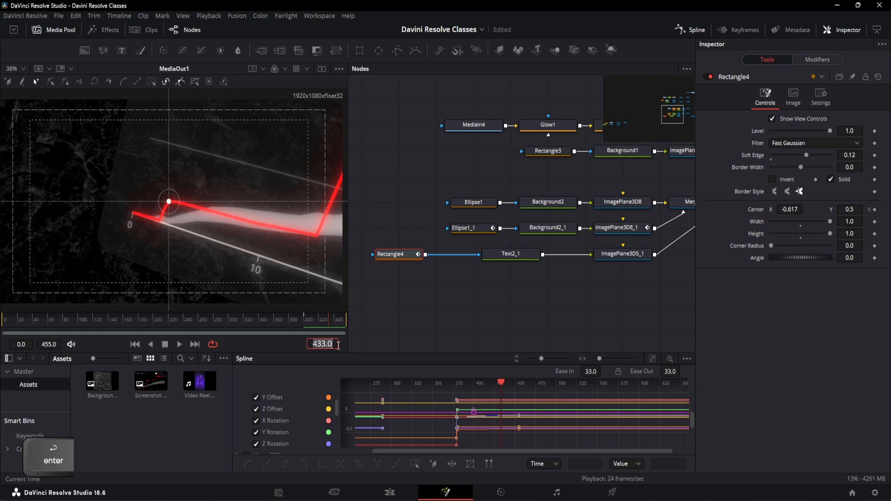
{"action": "double_click", "coordinate": [803, 210]}
{"action": "type", "text": ".5"}
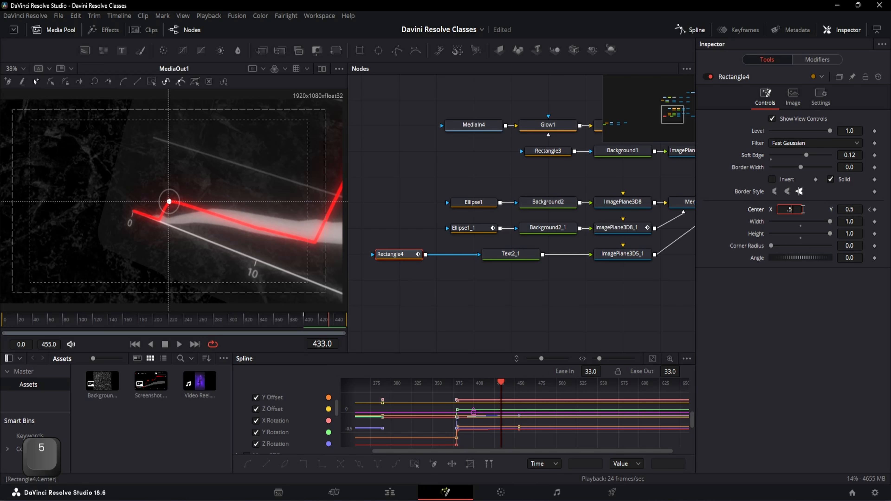
{"action": "key", "text": "Return"}
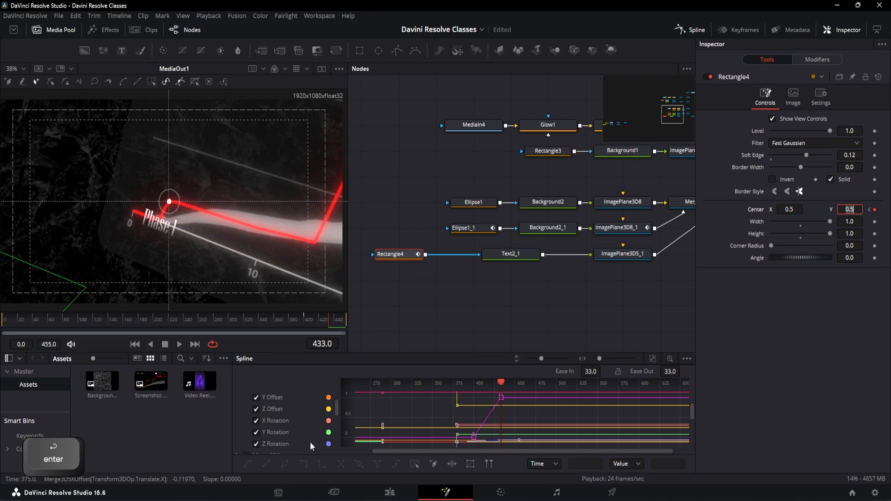
Show only Rectangle4's displacement curve in the spline editor, then smooth its two keyframes with an ease in of 100.
{"action": "left_click", "coordinate": [237, 397]}
{"action": "left_click", "coordinate": [246, 397]}
{"action": "left_click", "coordinate": [247, 397]}
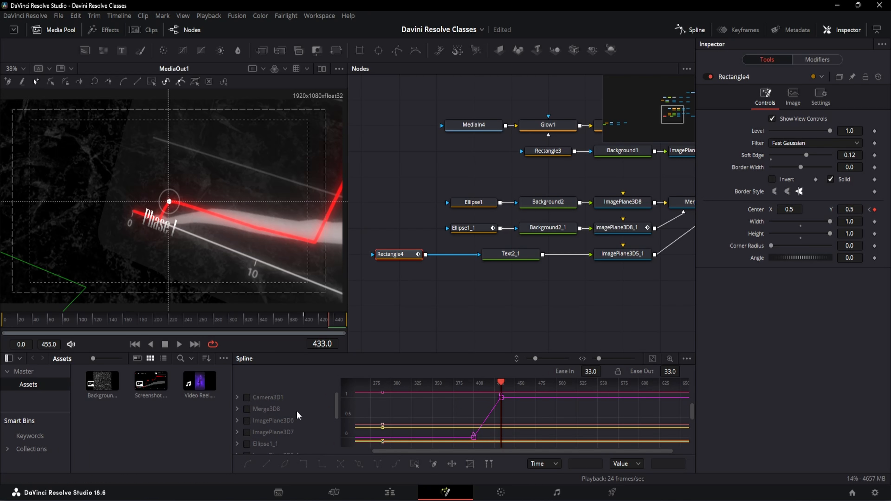
{"action": "scroll", "coordinate": [297, 412], "scroll_direction": "down", "scroll_amount": 5}
{"action": "left_click", "coordinate": [247, 432]}
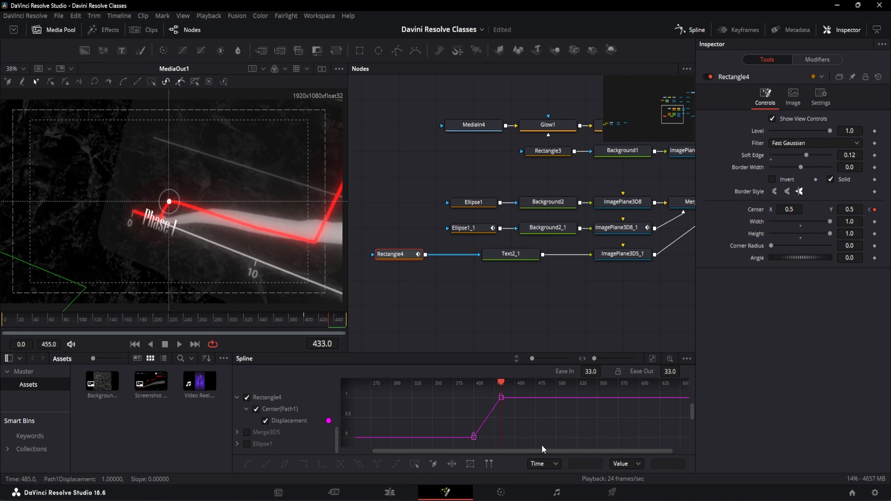
{"action": "left_click_drag", "start_coordinate": [544, 447], "coordinate": [453, 392]}
{"action": "key", "text": "shift+s"}
{"action": "left_click_drag", "start_coordinate": [588, 371], "coordinate": [593, 370]}
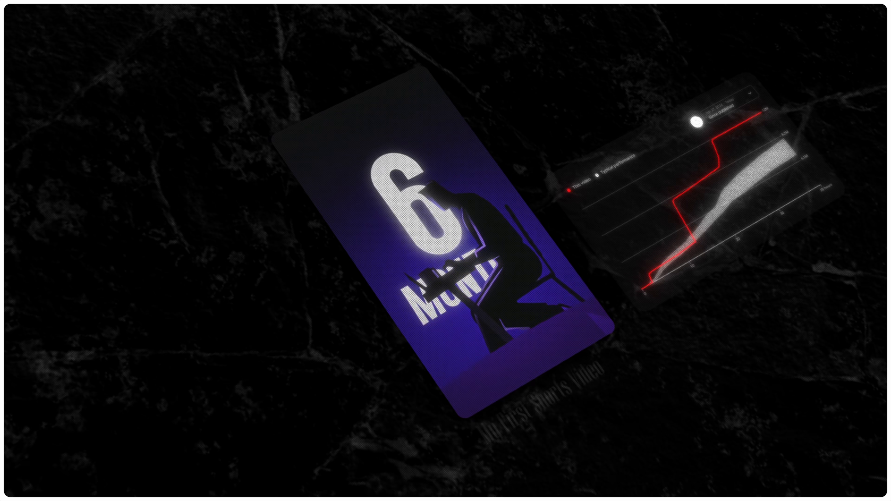
Go to frame 70 and add a Rectangle mask to the Text2 node with soft edge 0.12 and width and height 1.0.
{"action": "left_click_drag", "start_coordinate": [435, 194], "coordinate": [435, 231]}
{"action": "left_click_drag", "start_coordinate": [479, 231], "coordinate": [542, 237]}
{"action": "key", "text": "ctrl+s"}
{"action": "double_click", "coordinate": [324, 344]}
{"action": "type", "text": "70"}
{"action": "key", "text": "Return"}
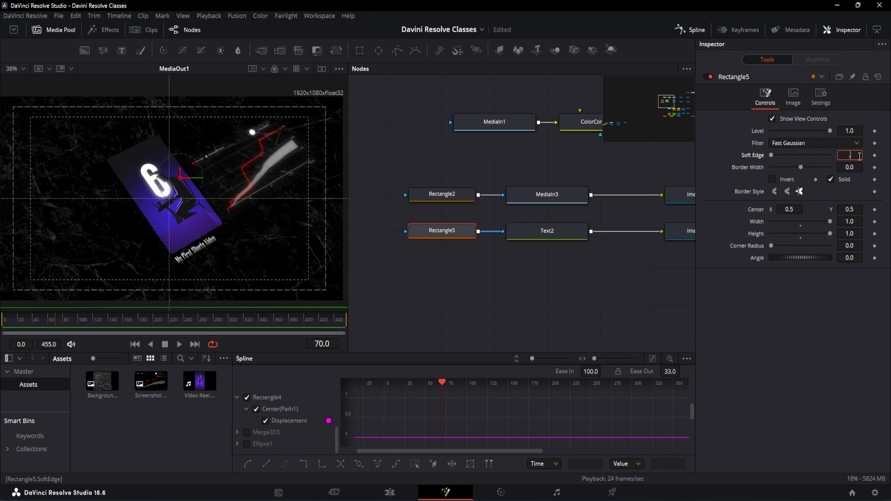
{"action": "type", "text": "0.12"}
{"action": "key", "text": "Return"}
At frame 70, keyframe the Rectangle5 mask's center with X set to -0.617.
{"action": "left_click", "coordinate": [875, 209]}
{"action": "left_click", "coordinate": [789, 209]}
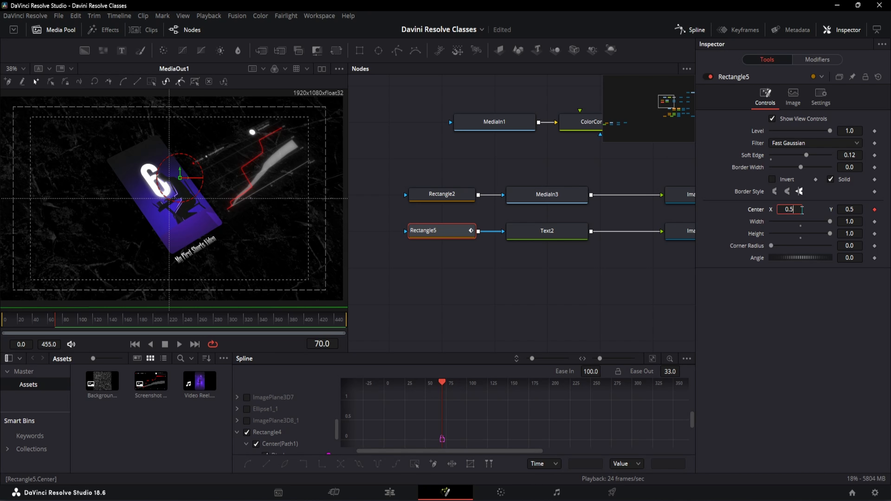
{"action": "type", "text": "-0.617"}
{"action": "key", "text": "Return"}
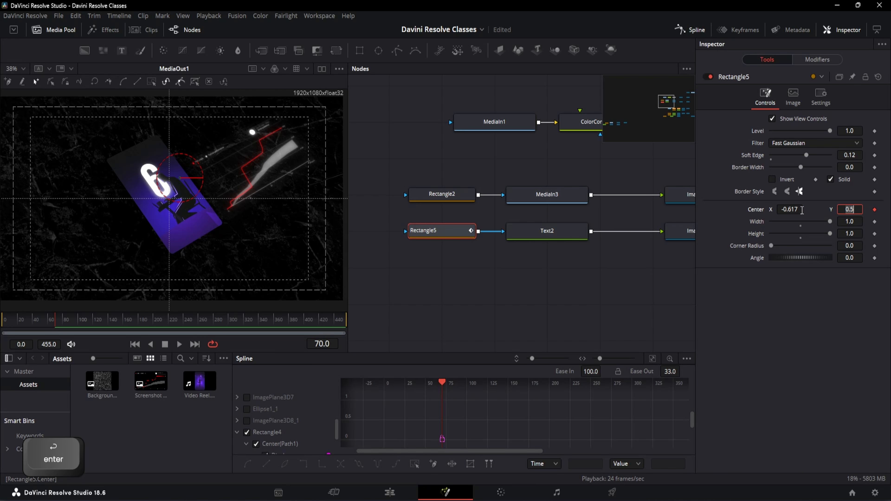
At frame 130, keyframe the Rectangle5 mask's center X at 0.5 and smooth its keyframes with an ease in of 100.
{"action": "left_click", "coordinate": [333, 346]}
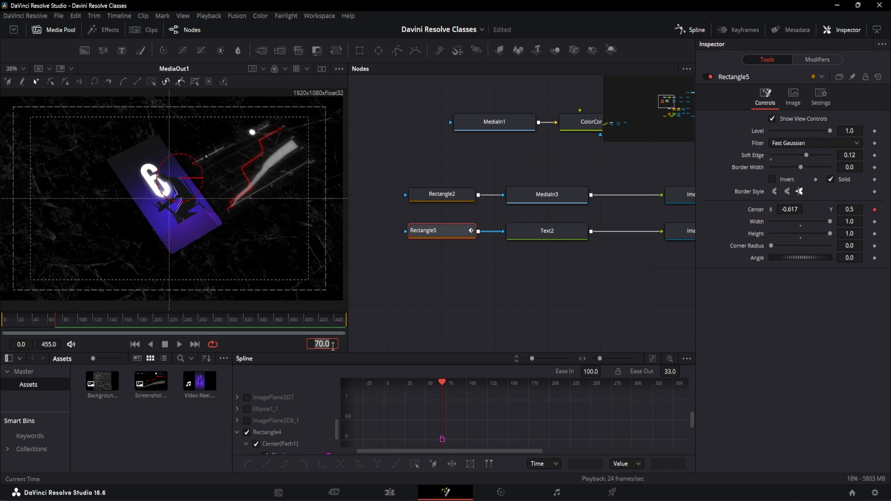
{"action": "type", "text": "130"}
{"action": "key", "text": "Return"}
{"action": "key", "text": "ctrl+s"}
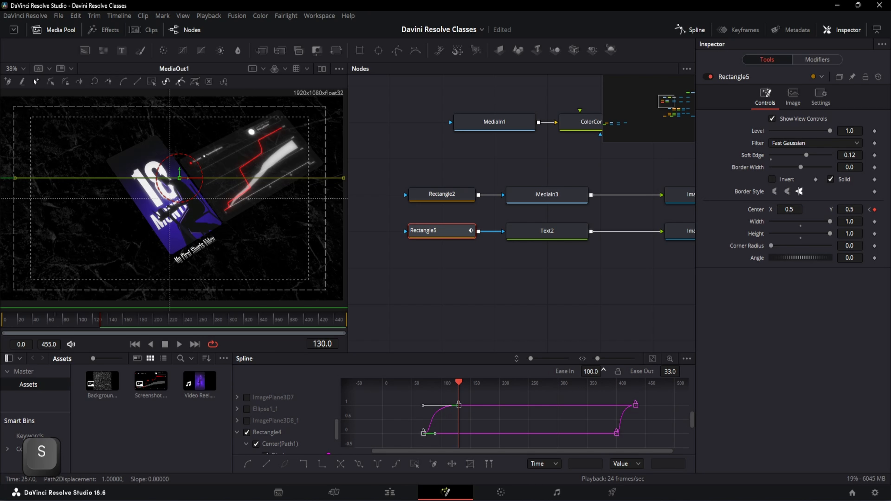